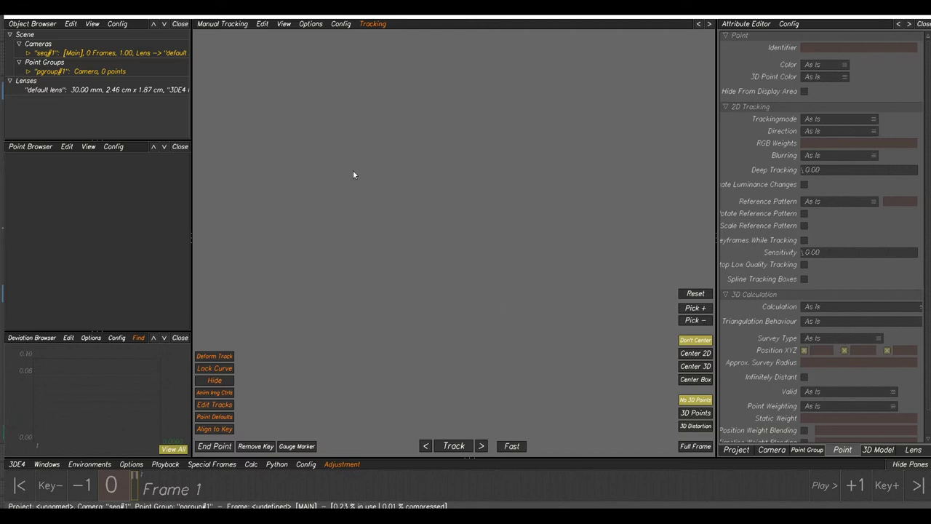
# Load the HB_007_BG01_2K1001.exr sequence from MM020\Hammer\Plates\HB_007 as the seq#1 camera's live action footage.
pyautogui.click(81, 55)
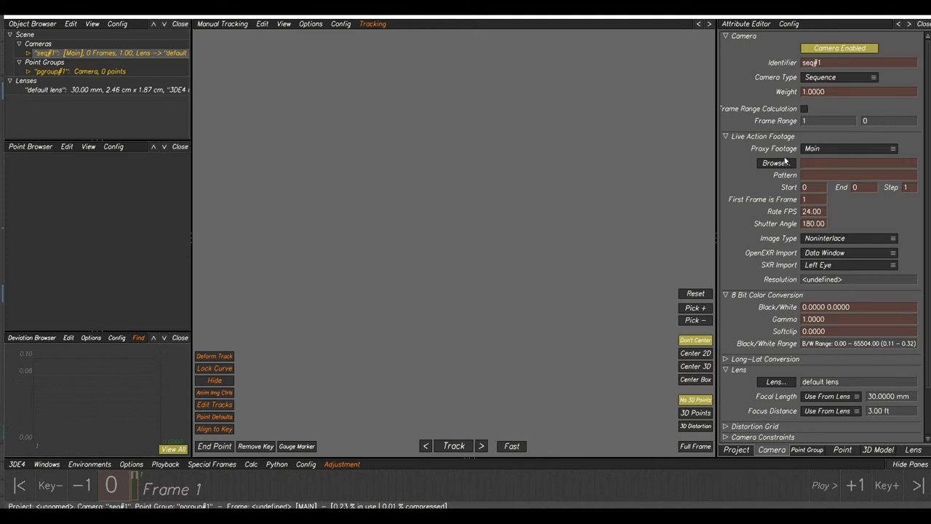
pyautogui.click(775, 163)
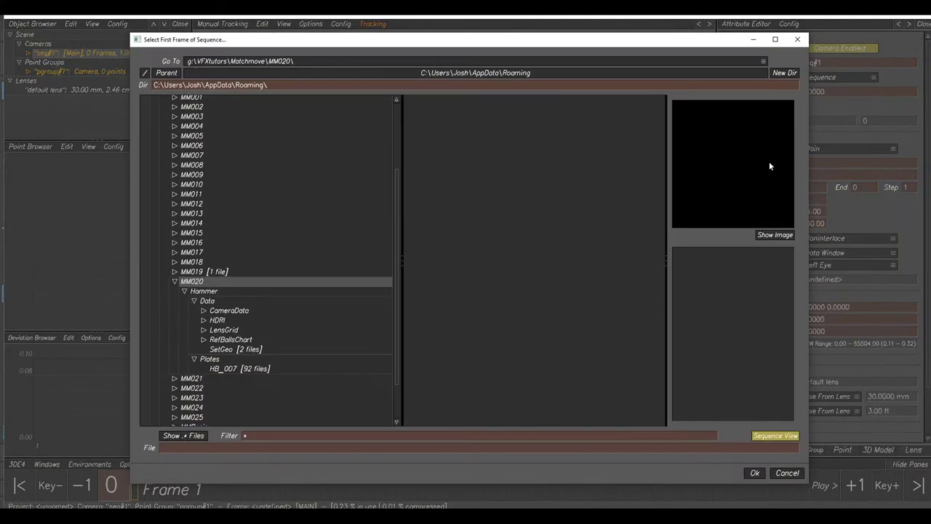
pyautogui.click(198, 292)
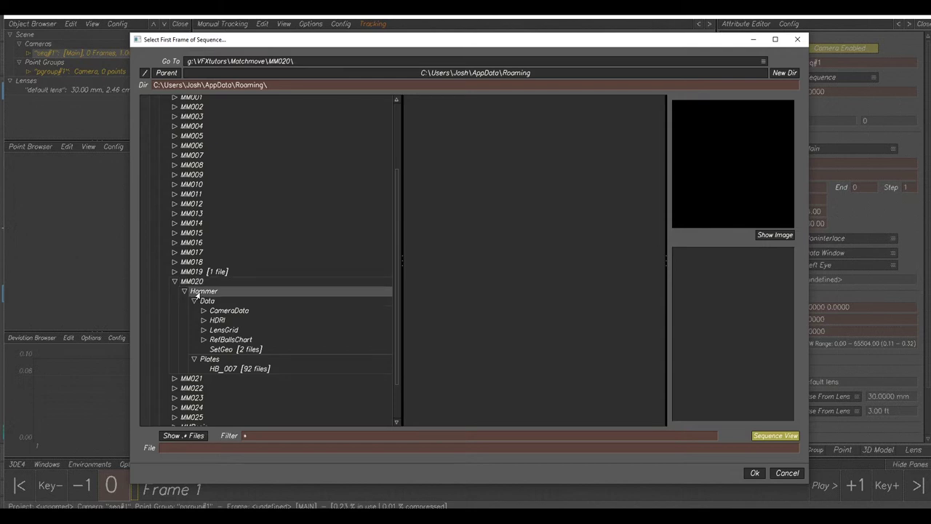
pyautogui.click(193, 300)
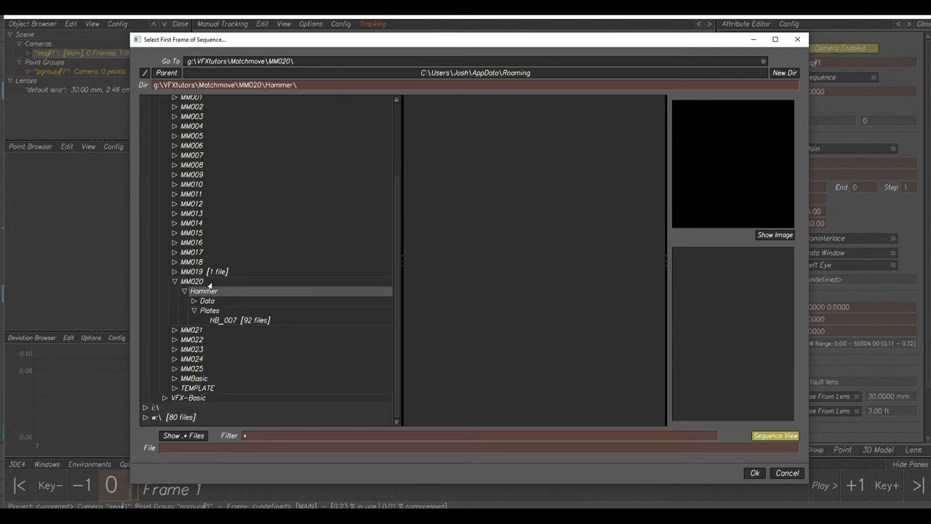
pyautogui.click(208, 311)
pyautogui.click(227, 321)
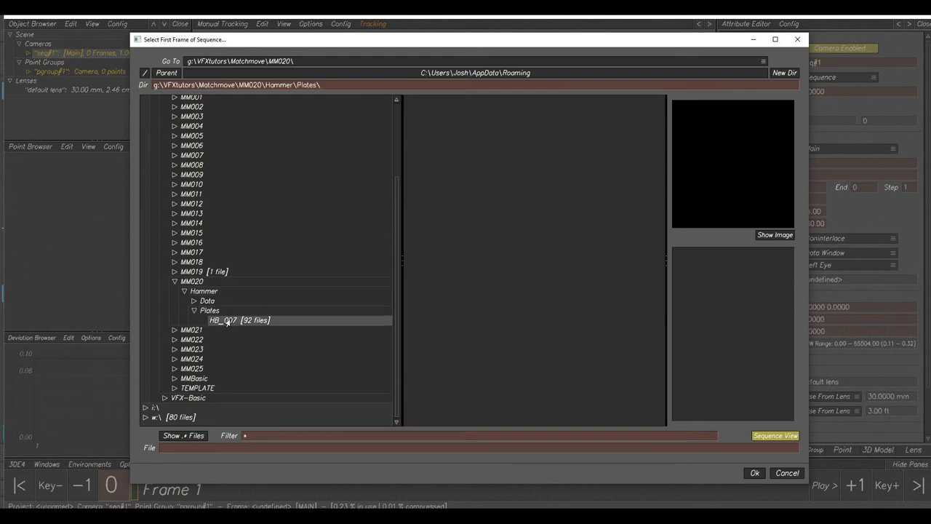
pyautogui.click(445, 103)
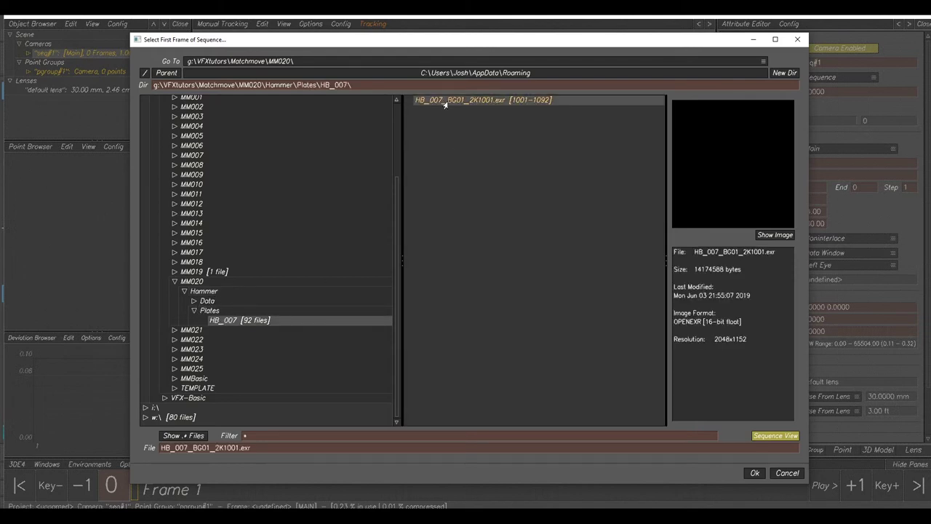
pyautogui.moveTo(714, 342); pyautogui.dragTo(749, 342)
pyautogui.click(756, 362)
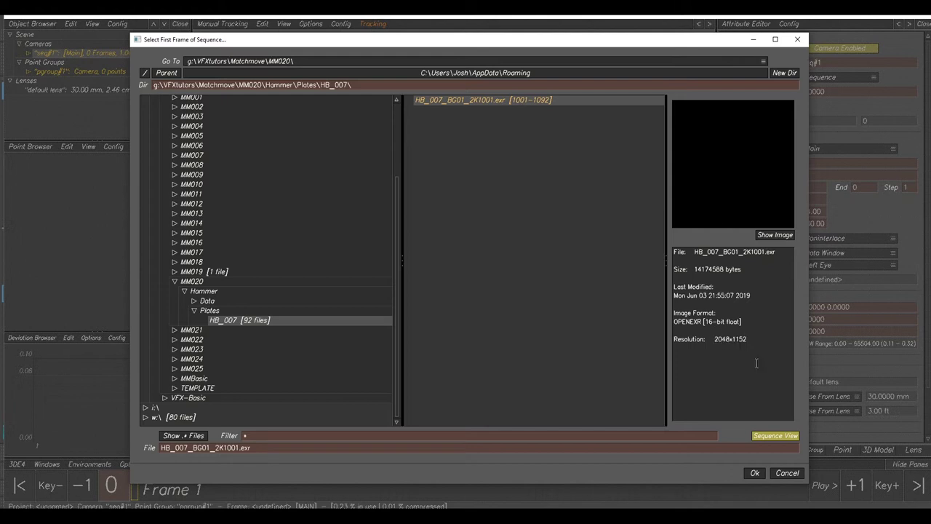
pyautogui.click(755, 473)
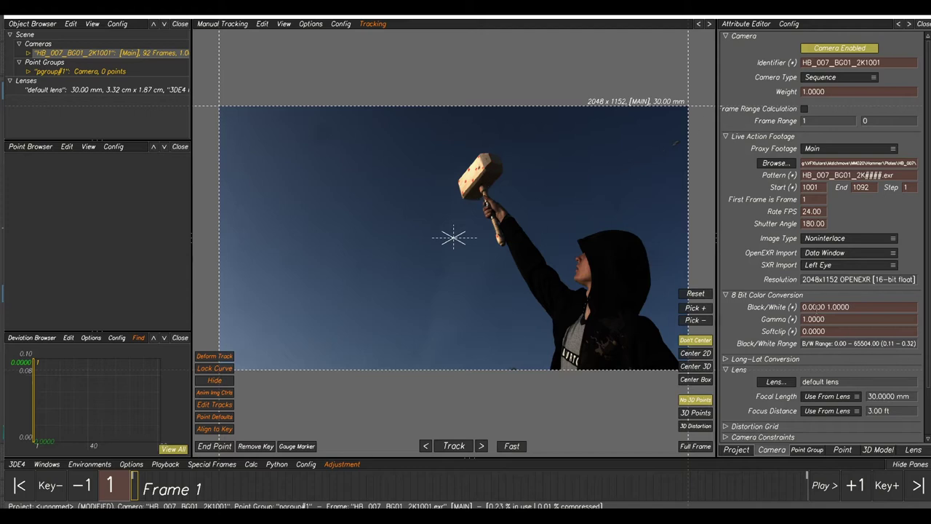
# Set the footage's 8 bit color conversion gamma to 2.2 and scrub ahead to frame 8.
pyautogui.doubleClick(834, 319)
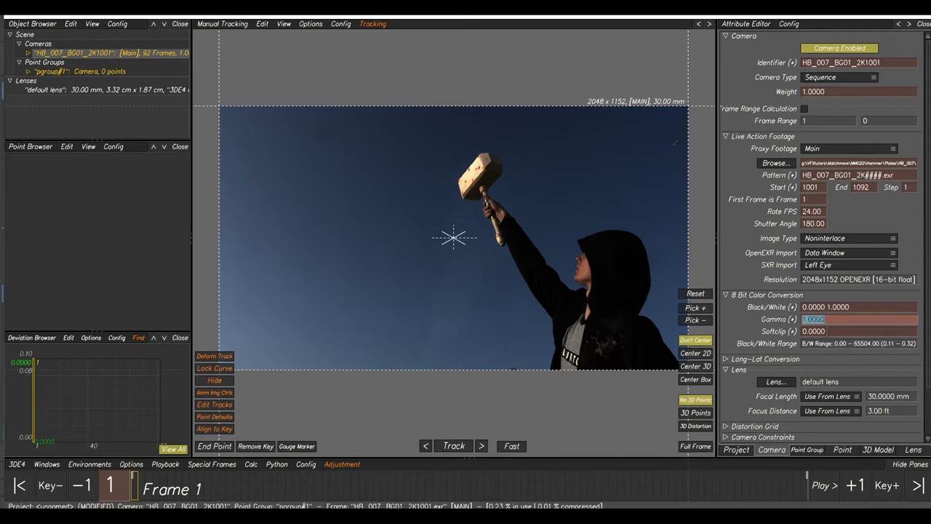
pyautogui.write('2.2')
pyautogui.press('Return')
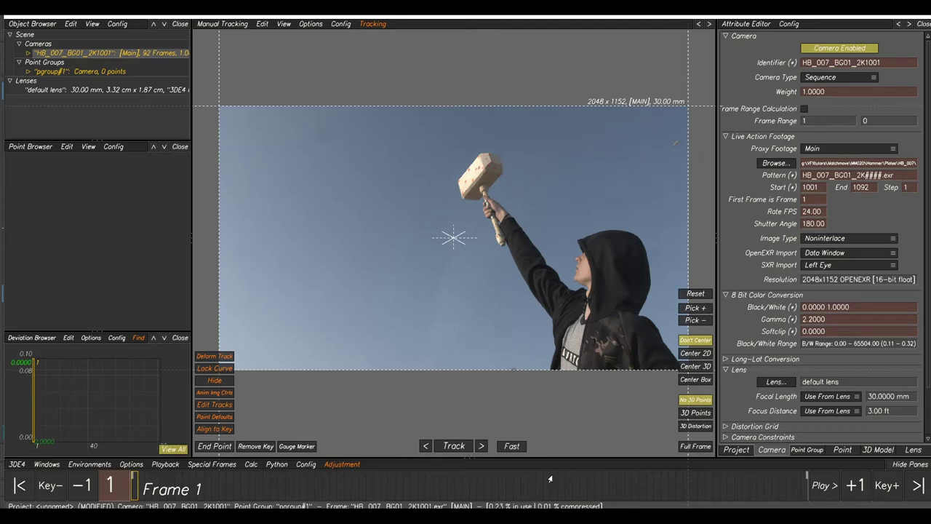
pyautogui.moveTo(167, 488); pyautogui.dragTo(188, 488)
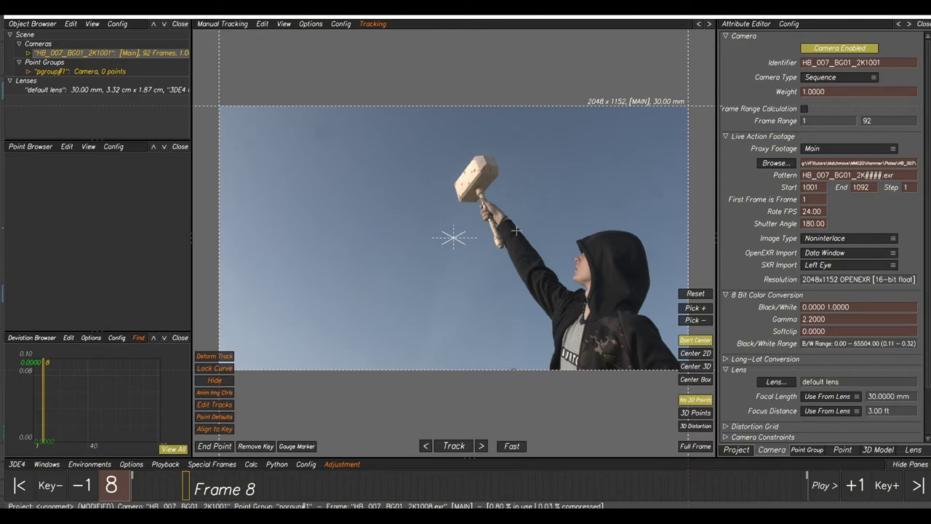
# Start saving the project under a new name and create a directory named tut inside MM020.
pyautogui.click(16, 465)
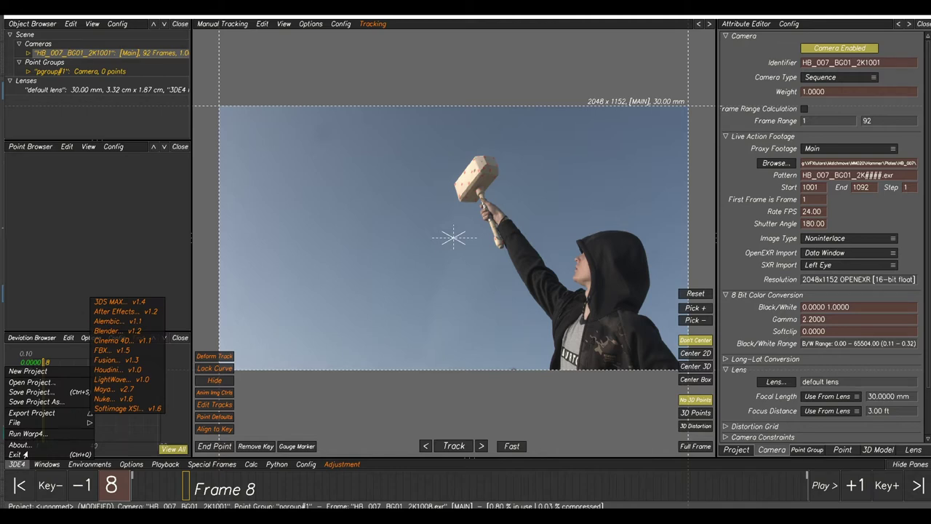
pyautogui.click(32, 402)
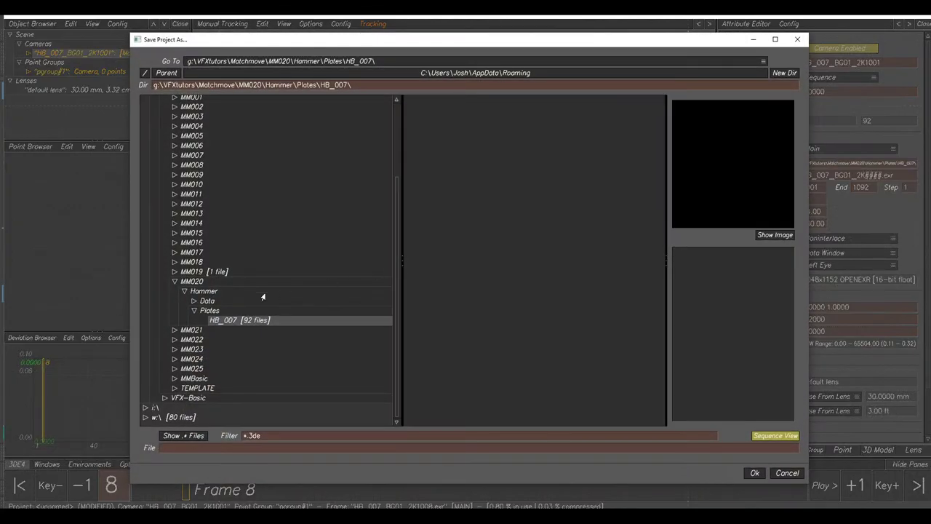
pyautogui.click(204, 283)
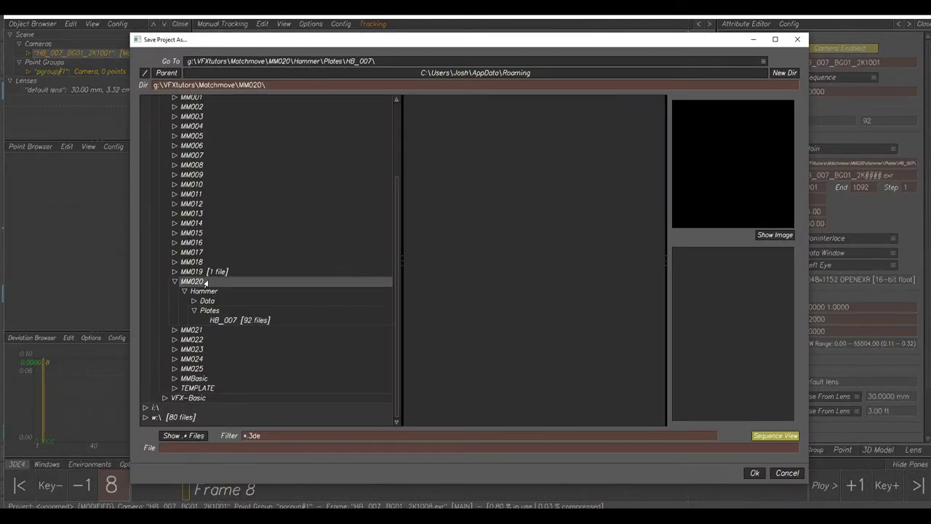
pyautogui.click(784, 72)
pyautogui.write('tu')
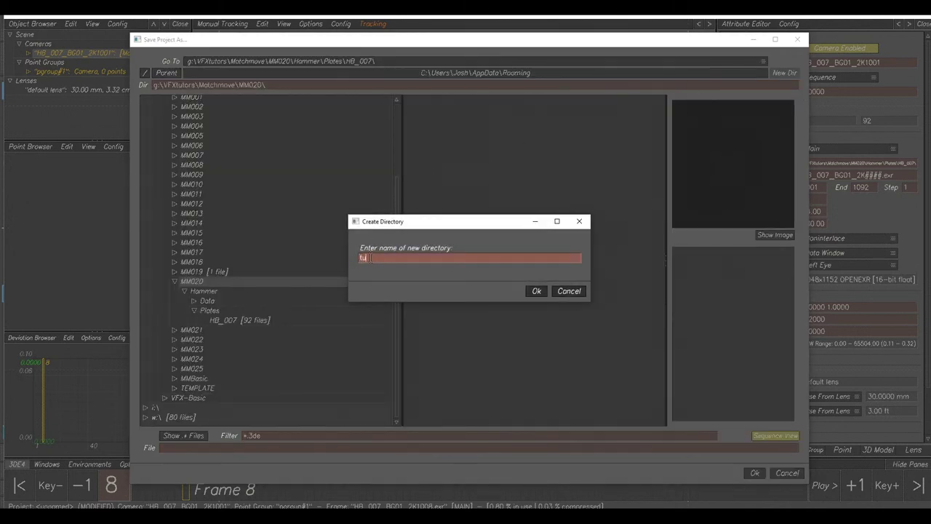
pyautogui.write('t')
pyautogui.click(536, 291)
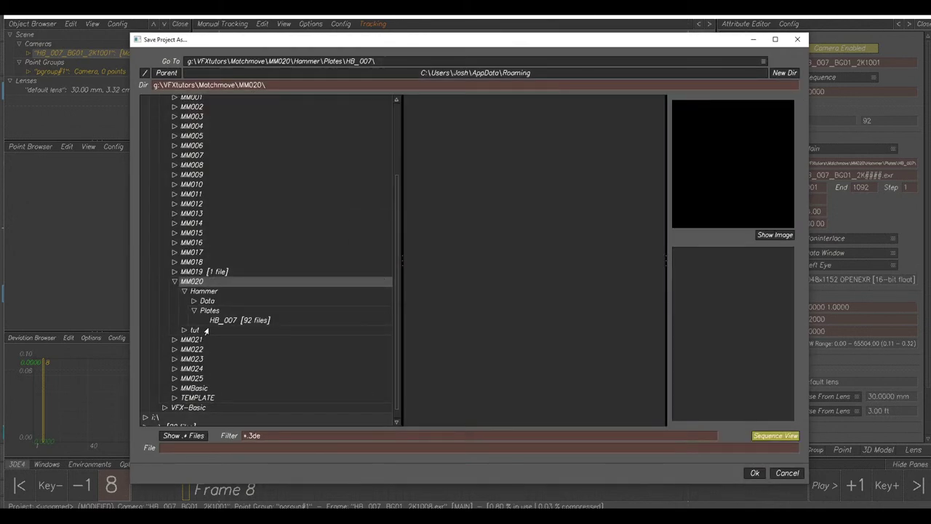
# Save the project in the tut directory as HB_007_BG01_2K_Cam_v001.
pyautogui.click(194, 330)
pyautogui.click(220, 450)
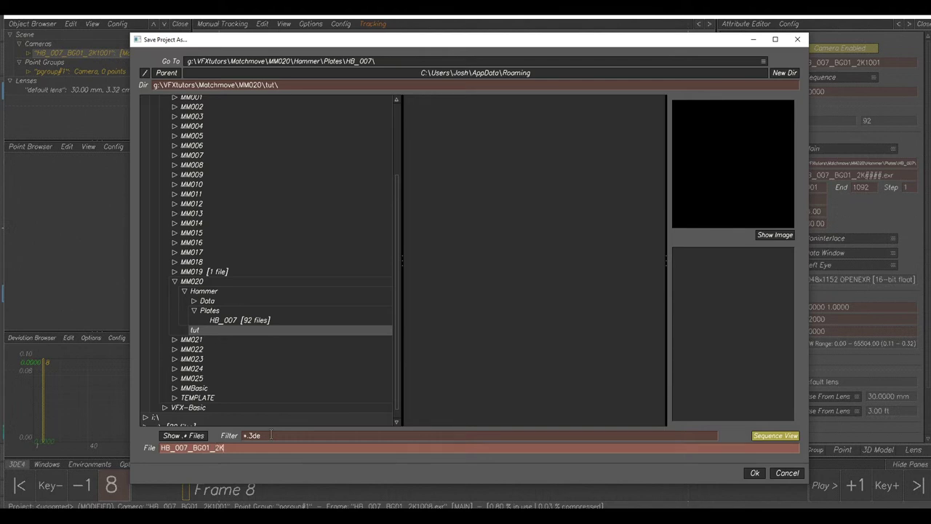
pyautogui.write('Cam_v00')
pyautogui.click(754, 473)
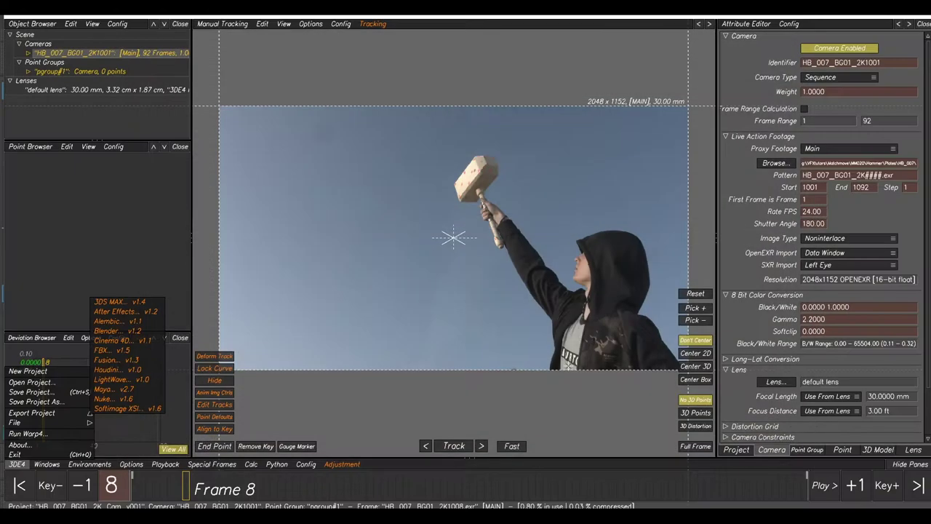
# Export a buffer compression file for the footage, then scrub and play the sequence.
pyautogui.click(165, 464)
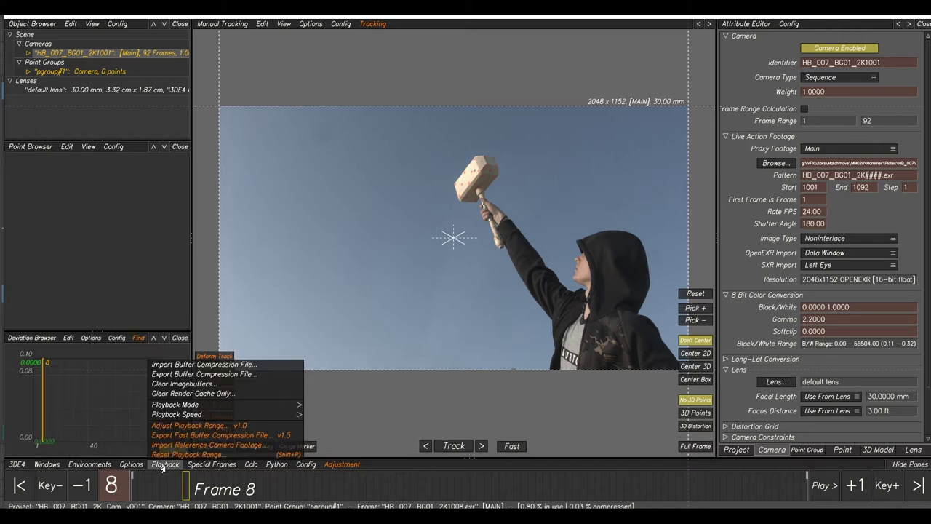
pyautogui.click(179, 374)
pyautogui.moveTo(261, 488); pyautogui.dragTo(285, 493)
pyautogui.press('space')
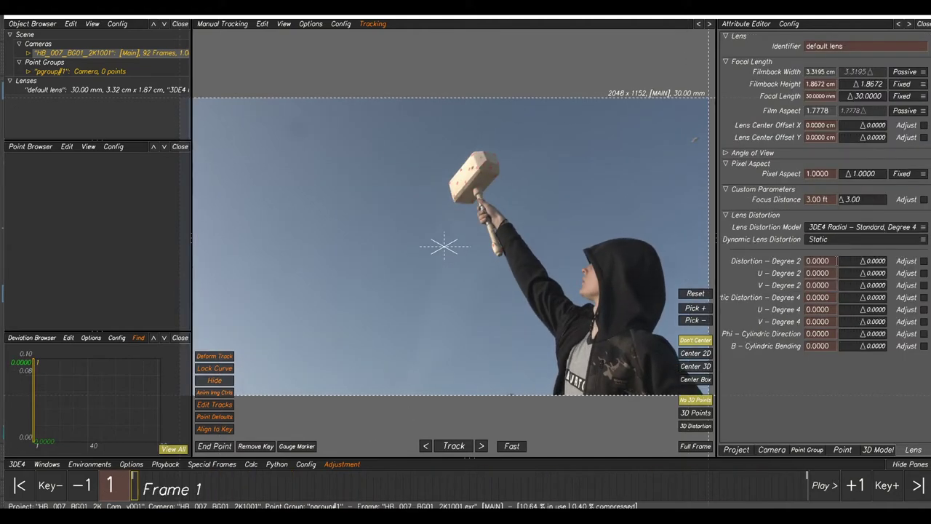
# Look up the sensor height in the HammerCameraData notes and set the default lens's filmback height to 11.88 mm.
pyautogui.moveTo(930, 86); pyautogui.dragTo(498, 206)
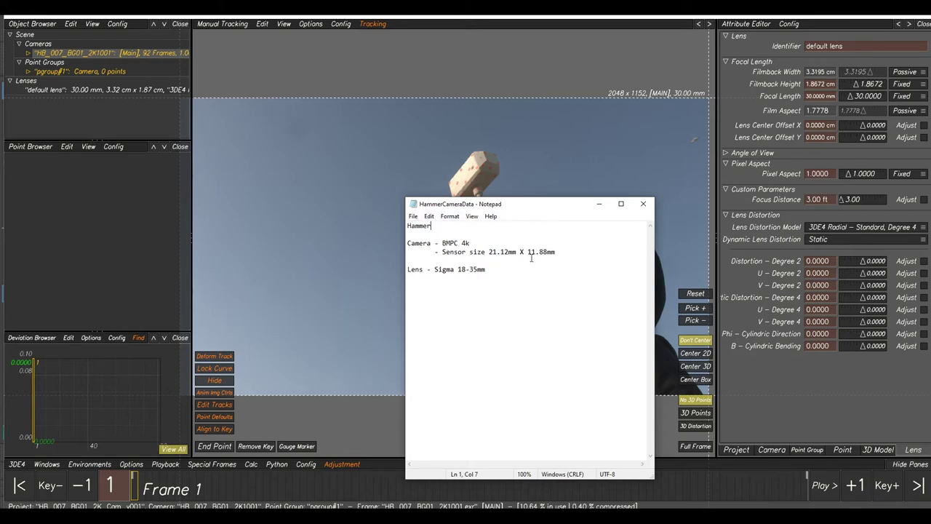
pyautogui.moveTo(528, 252); pyautogui.dragTo(557, 251)
pyautogui.moveTo(429, 210); pyautogui.dragTo(929, 175)
pyautogui.moveTo(835, 84); pyautogui.dragTo(777, 86)
pyautogui.write('11.88mm')
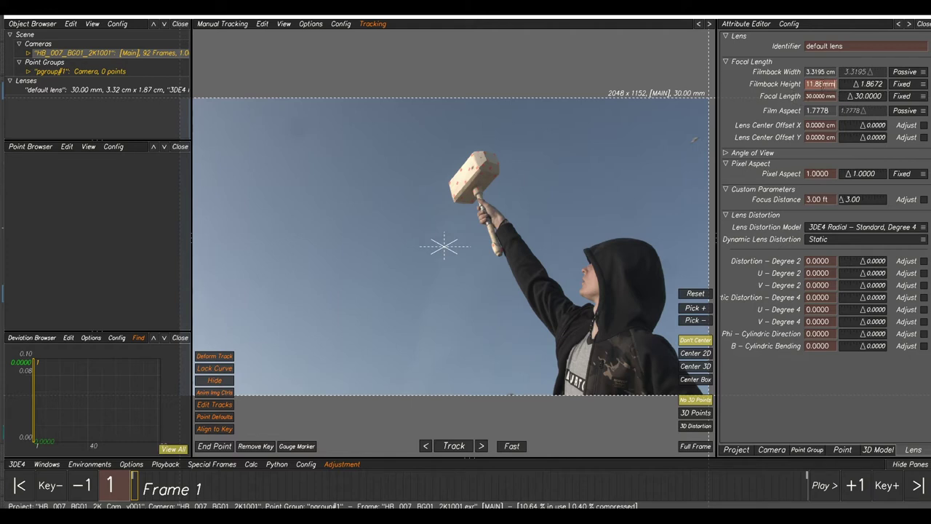
pyautogui.press('Return')
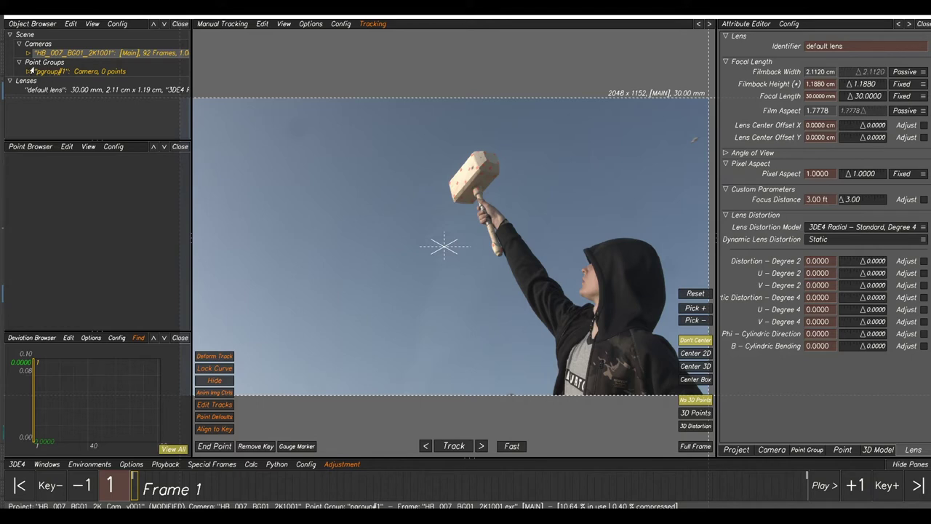
# Import Hammer_geo_v001.obj from MM020\Hammer\Data\SetGeo as a 3D model of point group pgroup#1.
pyautogui.click(62, 71)
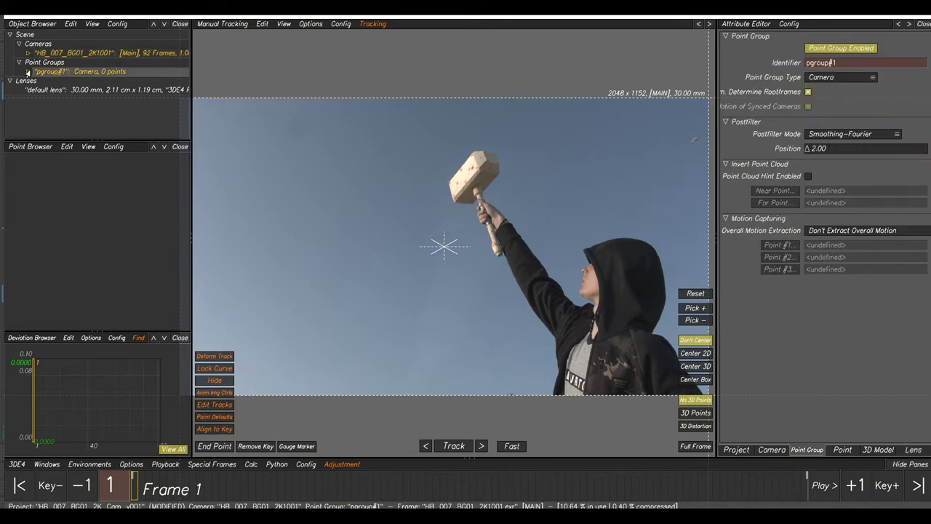
pyautogui.click(27, 72)
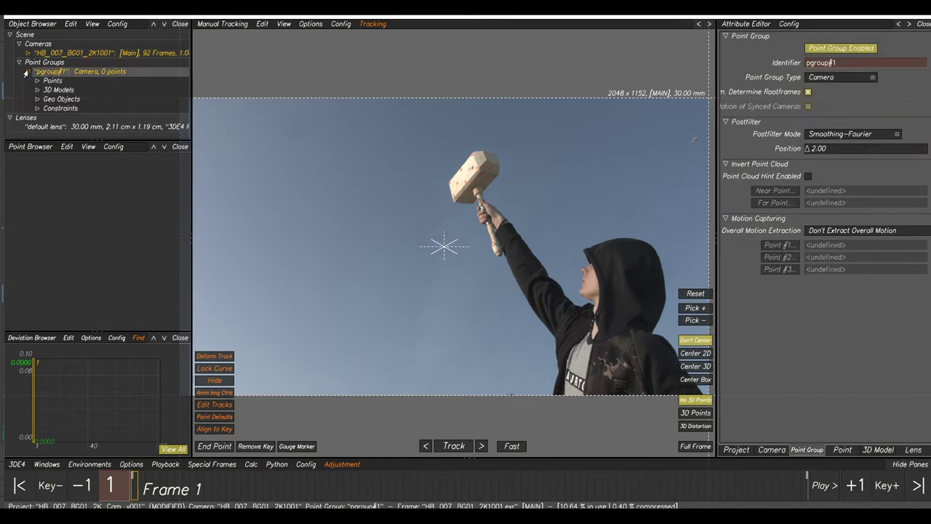
pyautogui.rightClick(60, 91)
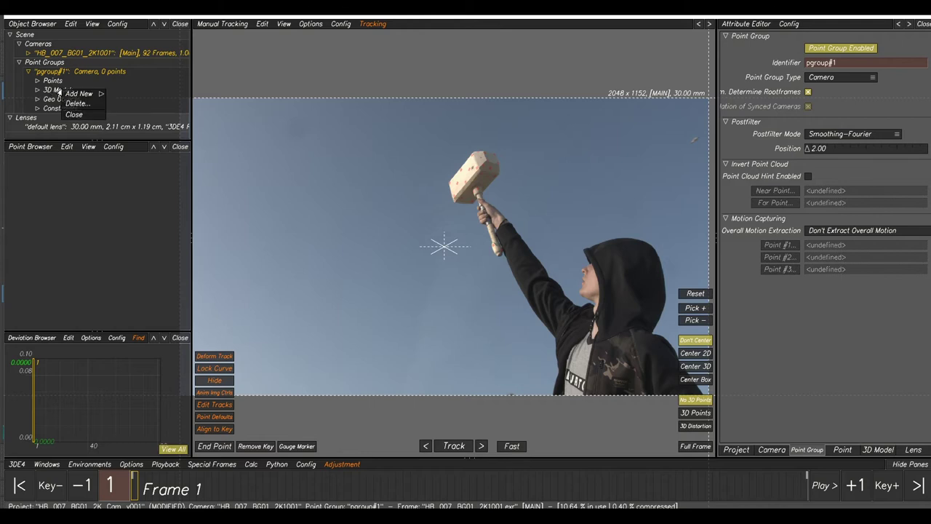
pyautogui.moveTo(77, 96)
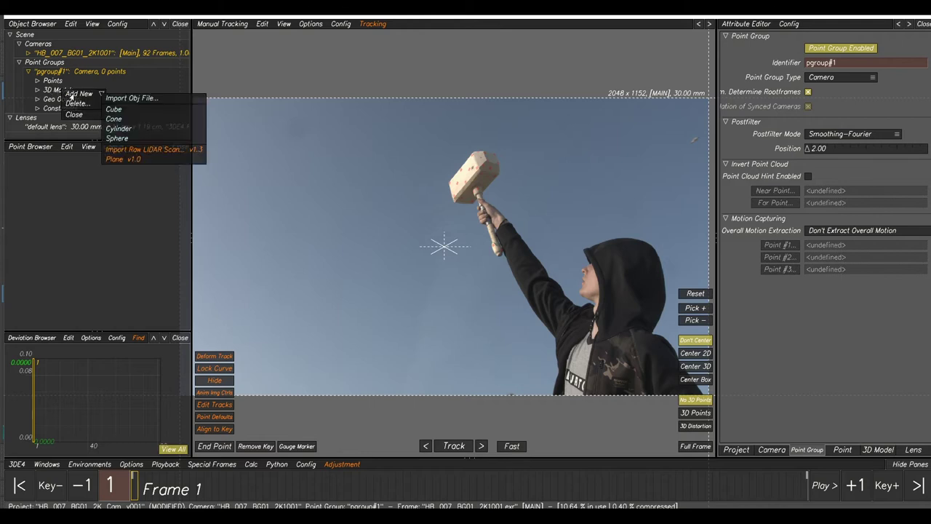
pyautogui.click(117, 98)
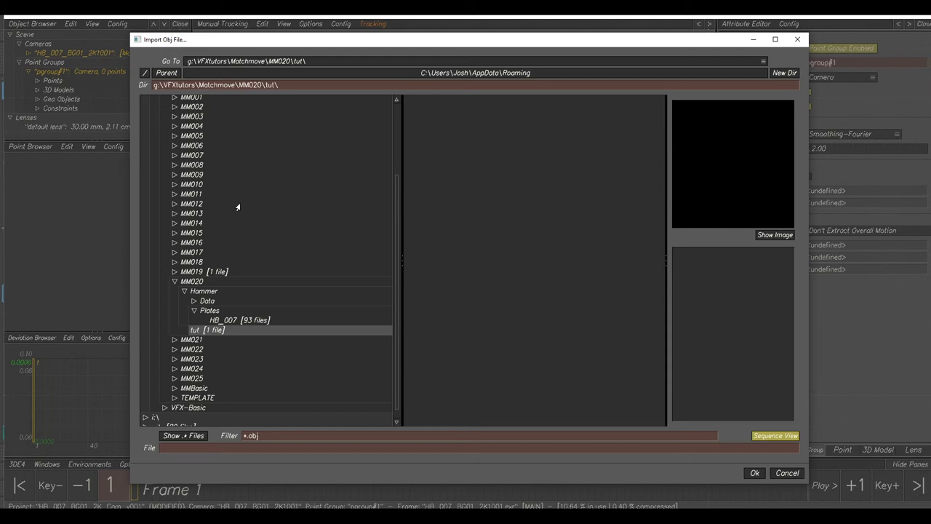
pyautogui.click(193, 311)
pyautogui.click(205, 304)
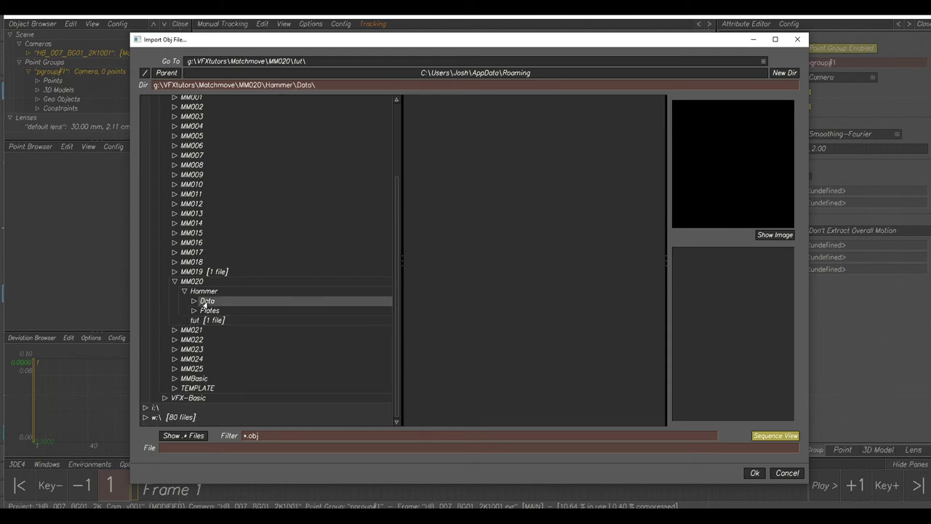
pyautogui.click(192, 303)
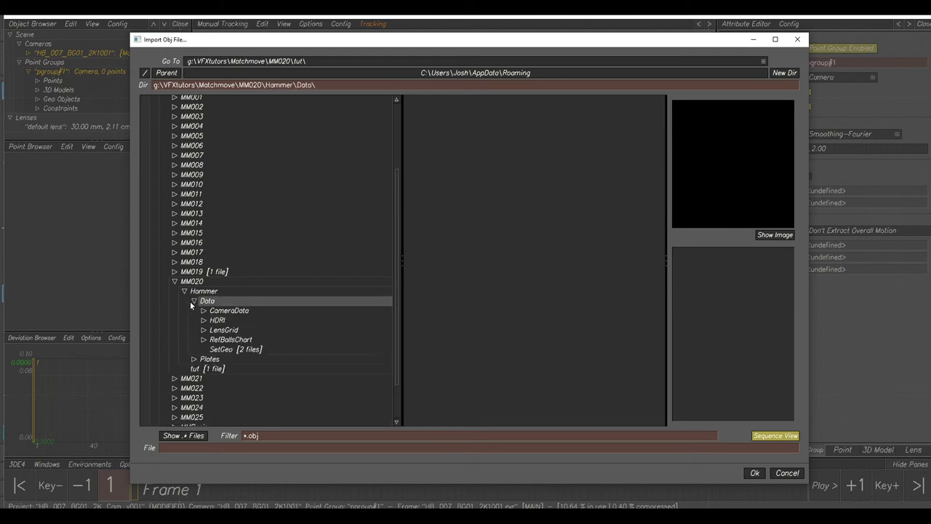
pyautogui.click(221, 350)
pyautogui.click(424, 104)
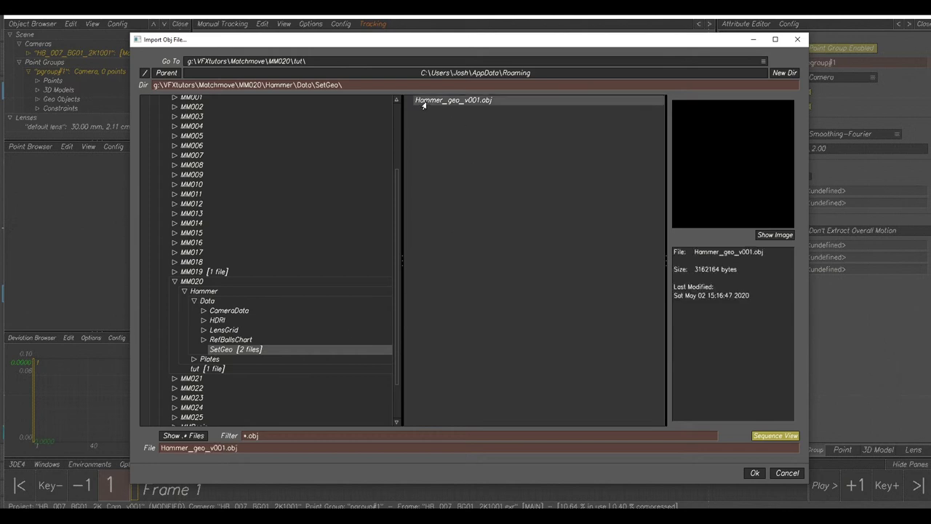
pyautogui.click(745, 472)
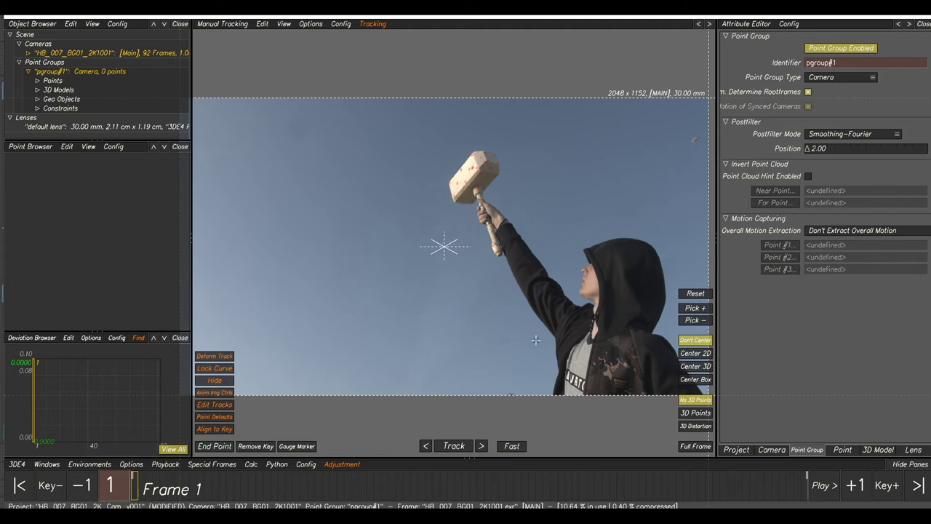
# Switch to the Lineup view and center the imported hammer model in the camera frame.
pyautogui.press('F2')
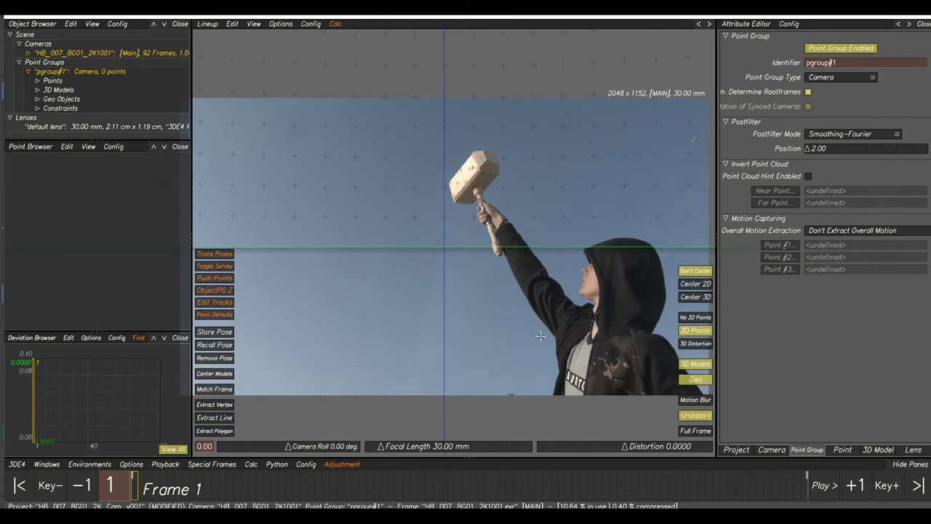
pyautogui.scroll(-1, 482, 292)
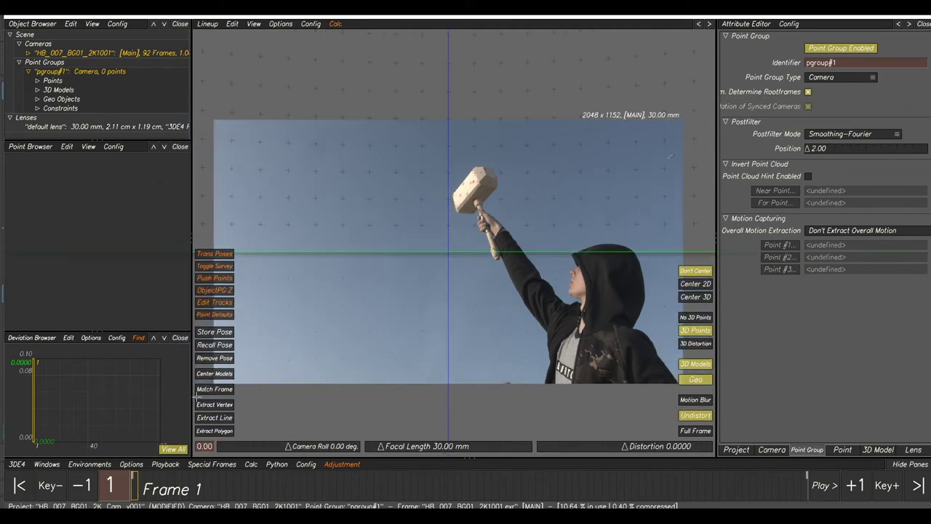
pyautogui.click(212, 374)
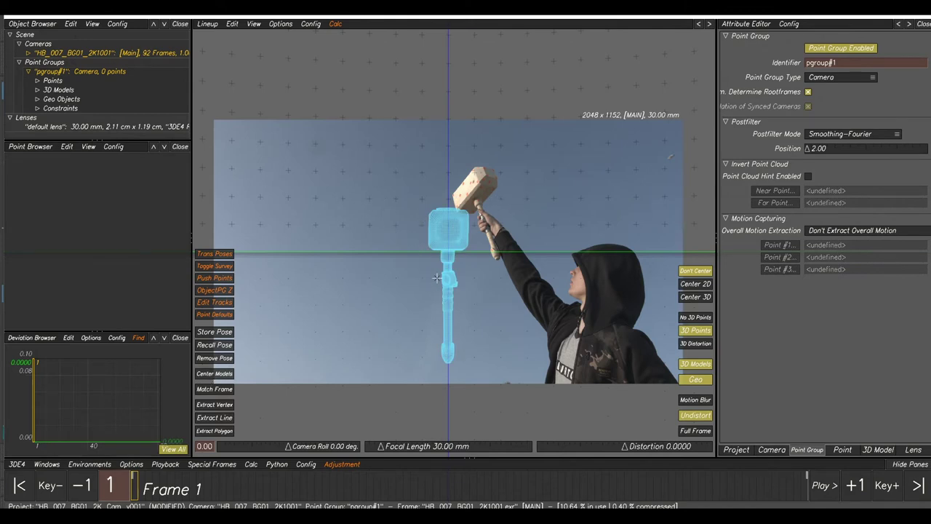
# Rotate and shift the hammer model so its head roughly overlaps the filmed hammer's head on frame 1.
pyautogui.keyDown('alt'); pyautogui.moveTo(431, 283); pyautogui.dragTo(622, 216); pyautogui.keyUp('alt')
pyautogui.keyDown('alt'); pyautogui.moveTo(446, 327); pyautogui.dragTo(544, 317); pyautogui.keyUp('alt')
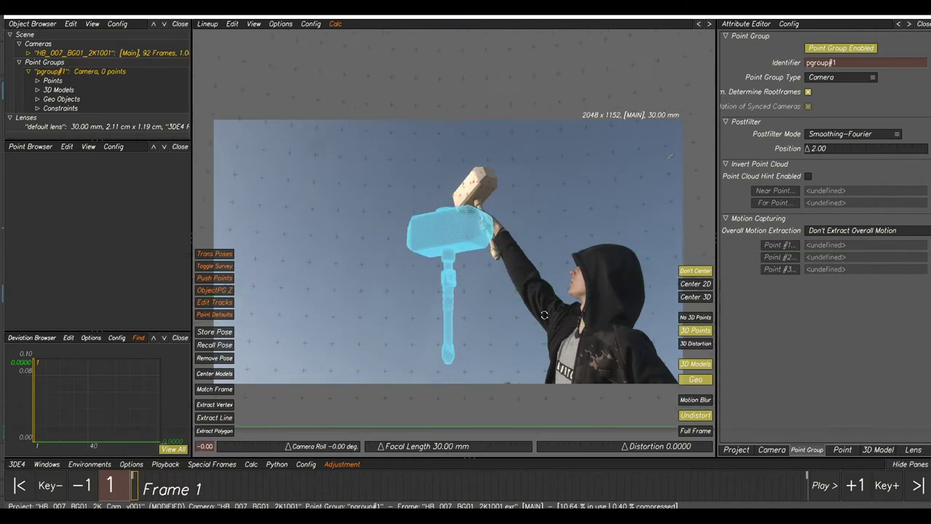
pyautogui.keyDown('alt'); pyautogui.moveTo(454, 296); pyautogui.dragTo(498, 311, button='right'); pyautogui.keyUp('alt')
pyautogui.moveTo(581, 325); pyautogui.dragTo(563, 231)
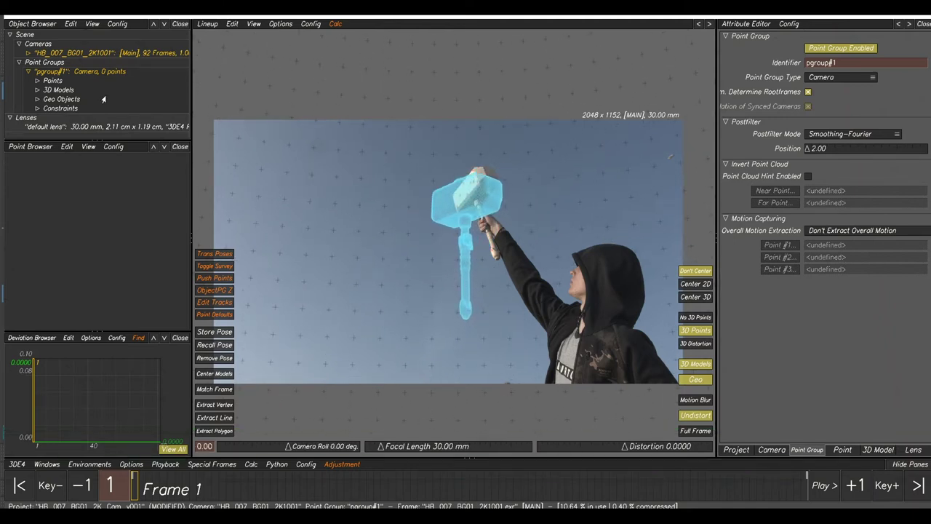
# Apply Hammer_DIFF_V002.jpg as the hammer model's UV map and display its polygons instead of its lines.
pyautogui.click(36, 90)
pyautogui.click(61, 99)
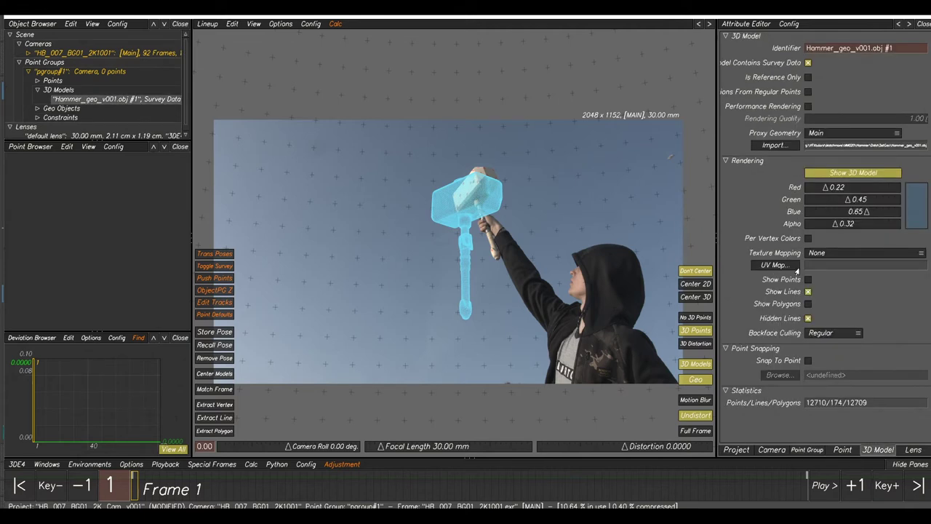
pyautogui.click(772, 266)
pyautogui.click(437, 100)
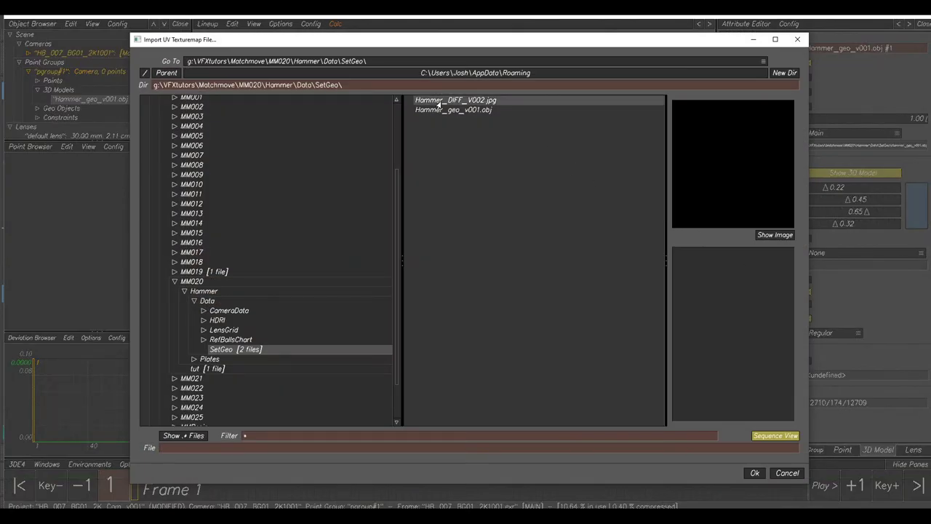
pyautogui.click(754, 473)
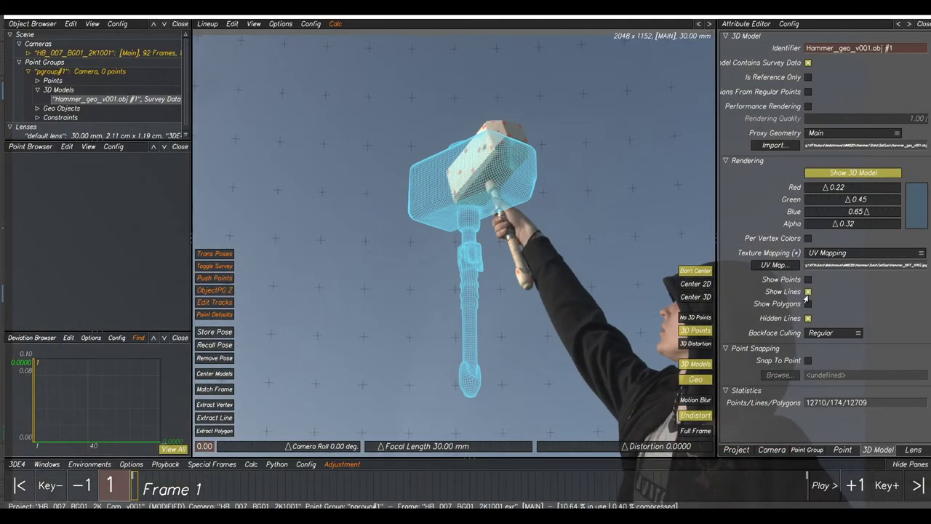
pyautogui.click(807, 292)
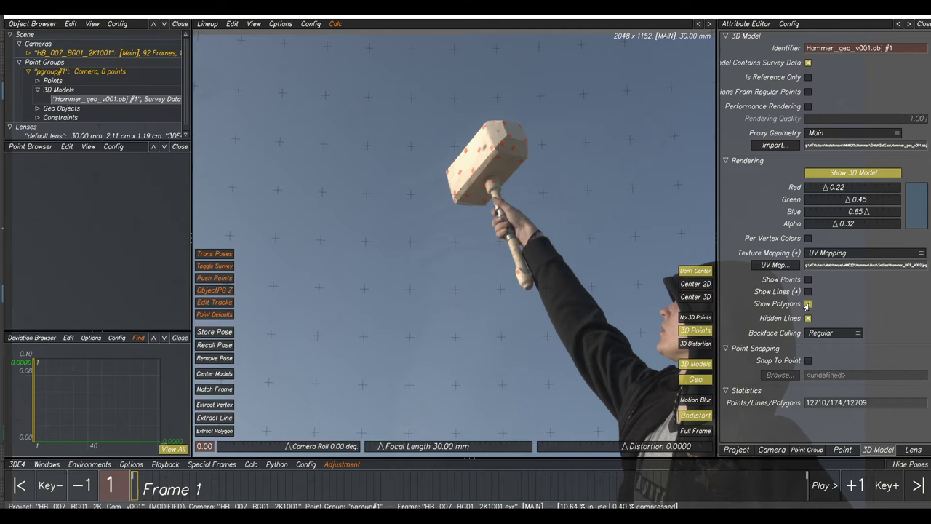
pyautogui.click(807, 304)
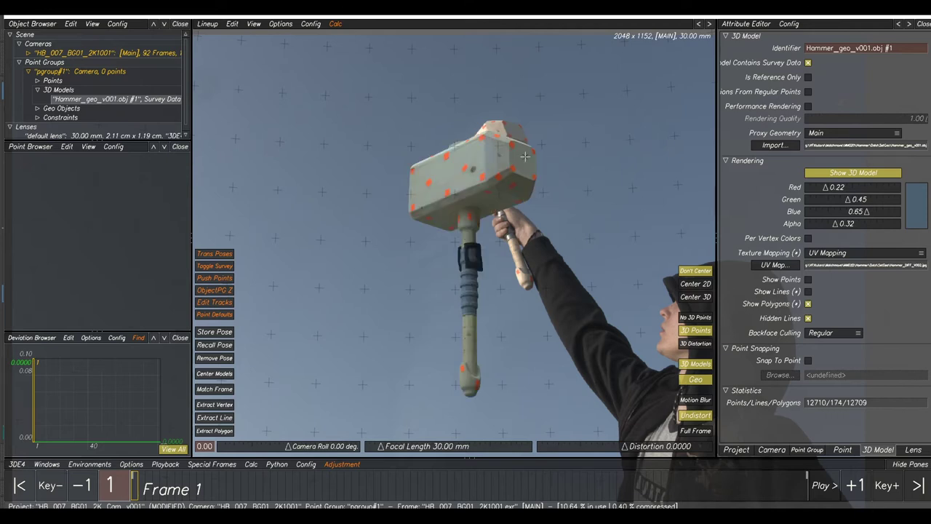
pyautogui.scroll(-2, 538, 200)
# Inspect the textured hammer model from several angles in the 3D Orientation view, and return to the Lineup view.
pyautogui.press('F6')
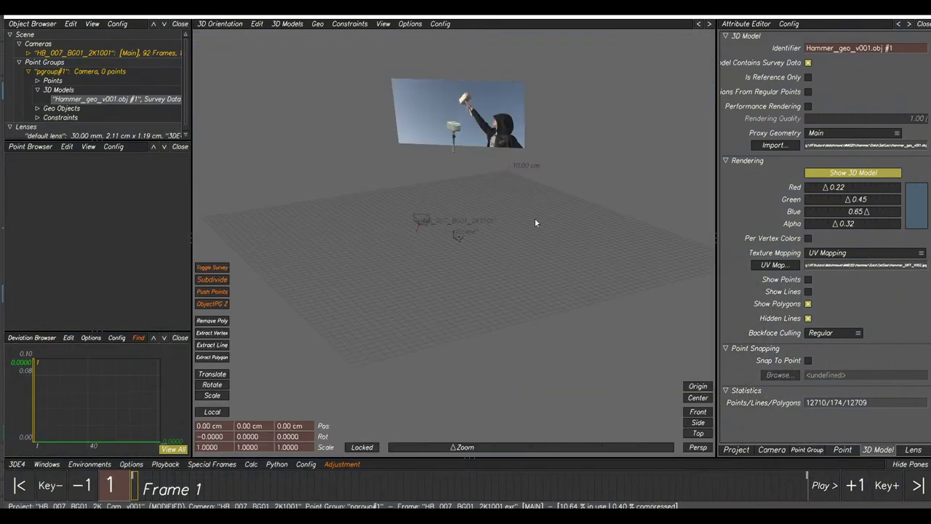
pyautogui.keyDown('alt'); pyautogui.moveTo(474, 120); pyautogui.dragTo(466, 161); pyautogui.keyUp('alt')
pyautogui.keyDown('alt'); pyautogui.moveTo(466, 161); pyautogui.dragTo(424, 239, button='right'); pyautogui.keyUp('alt')
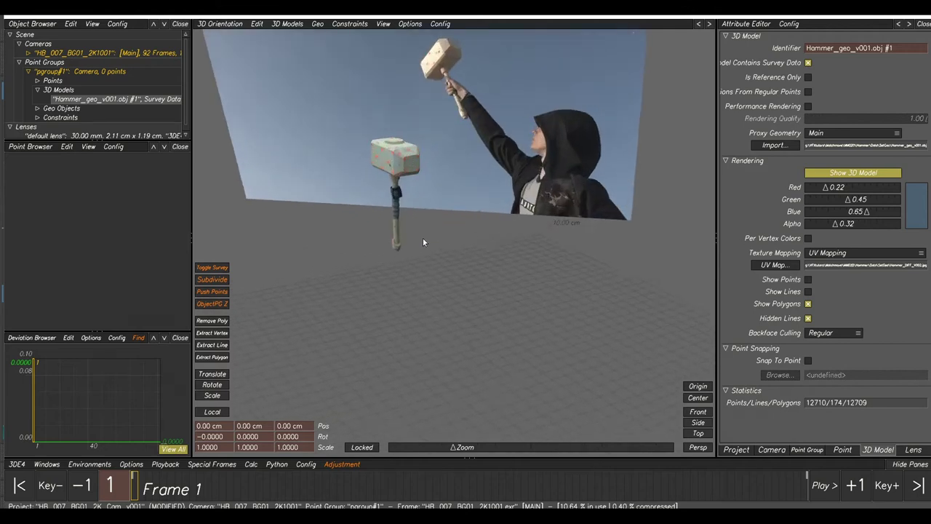
pyautogui.keyDown('alt'); pyautogui.moveTo(423, 240); pyautogui.dragTo(465, 242); pyautogui.keyUp('alt')
pyautogui.moveTo(465, 242); pyautogui.dragTo(421, 249, button='middle')
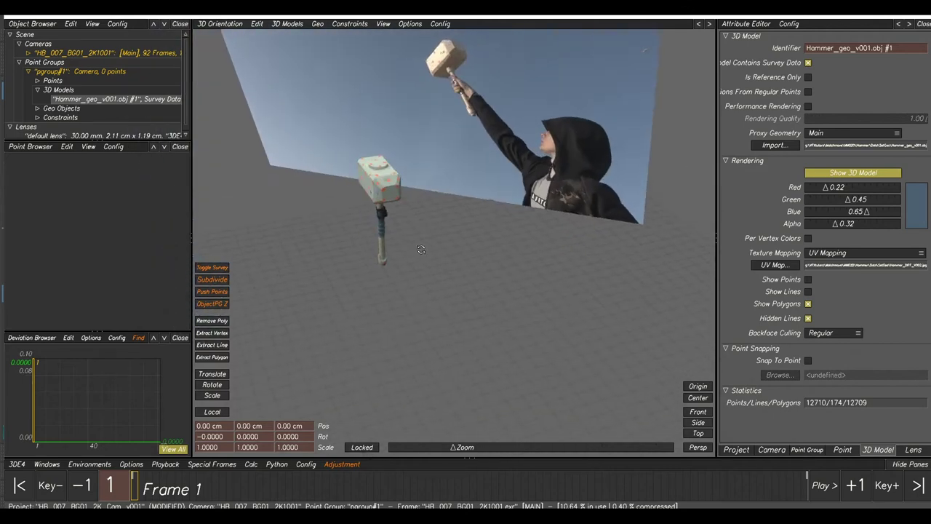
pyautogui.press('F2')
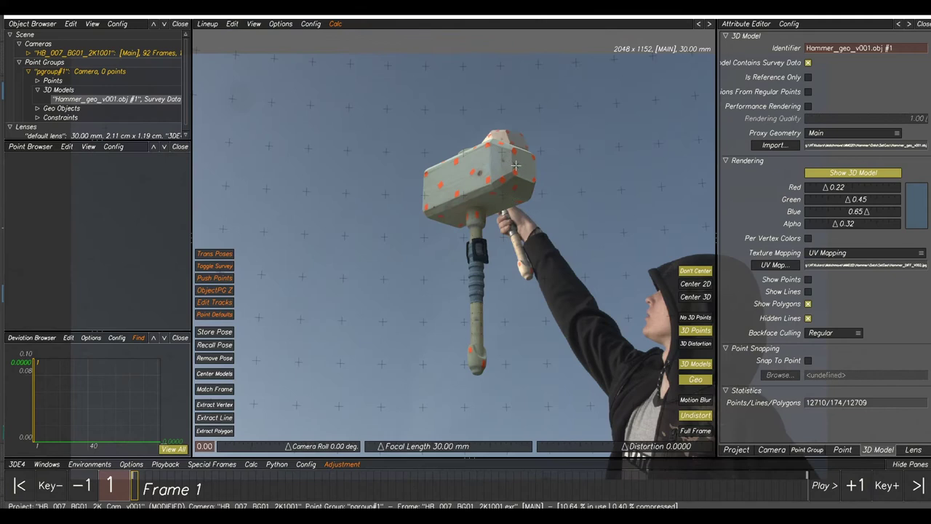
# Place the textured hammer model beside the filmed hammer in a similar orientation to compare their markers.
pyautogui.keyDown('alt'); pyautogui.moveTo(480, 194); pyautogui.dragTo(398, 200, button='middle'); pyautogui.keyUp('alt')
pyautogui.keyDown('alt'); pyautogui.moveTo(451, 226); pyautogui.dragTo(457, 204); pyautogui.keyUp('alt')
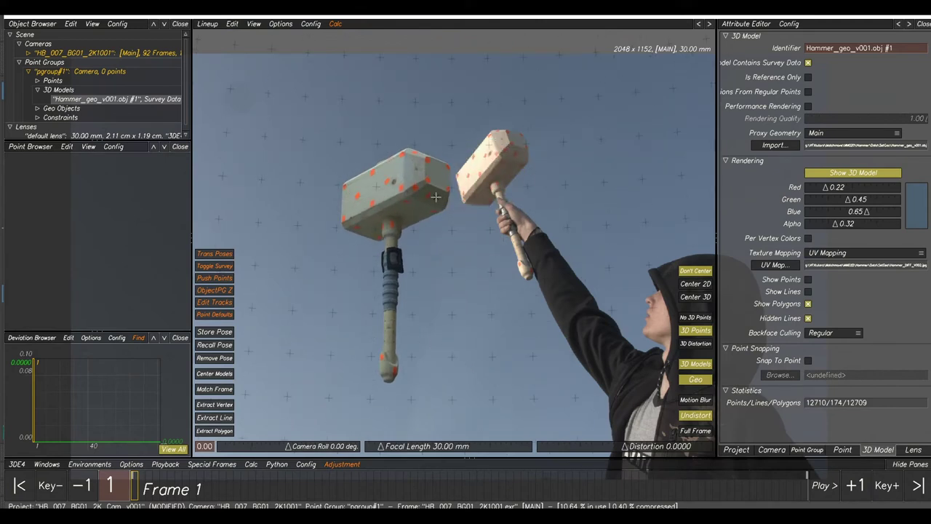
pyautogui.scroll(2, 435, 197)
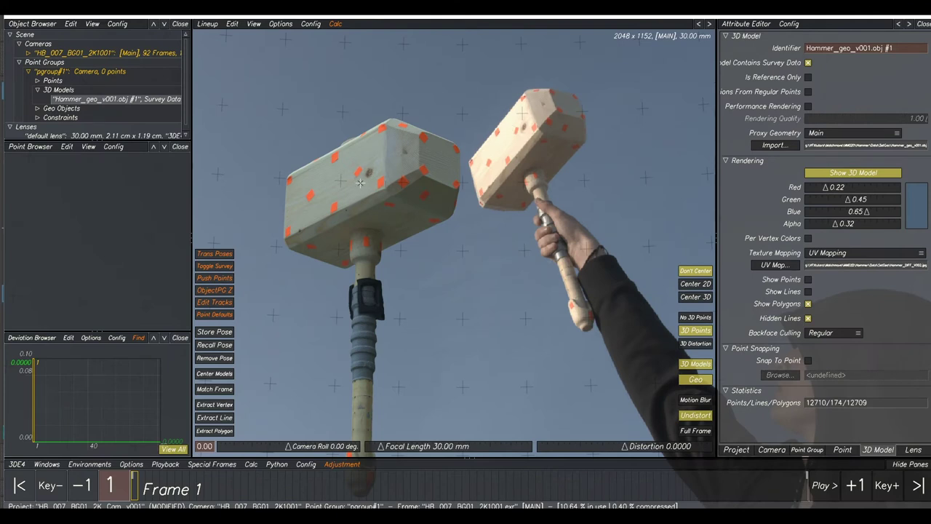
# Extract a vertex at the wood knot on the model's head and pin it to the knot in the footage.
pyautogui.click(230, 404)
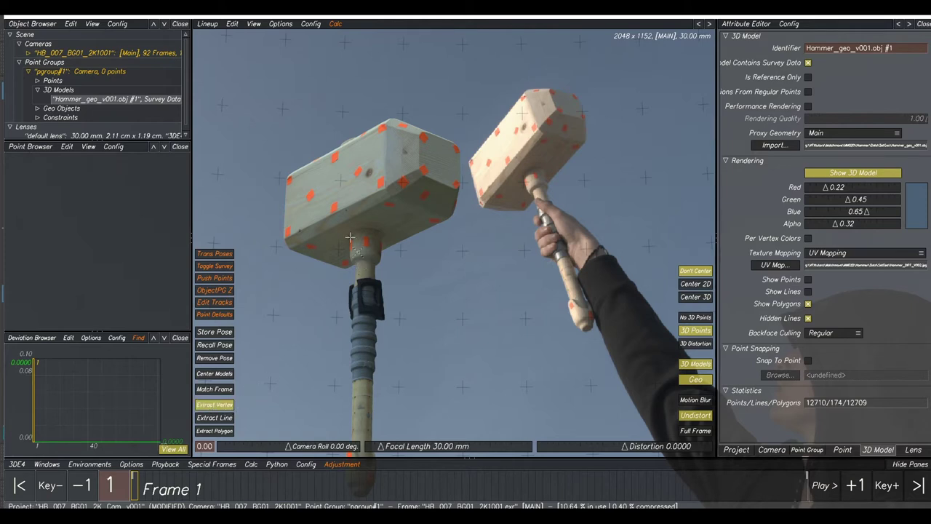
pyautogui.click(369, 172)
pyautogui.moveTo(369, 172); pyautogui.dragTo(477, 193)
pyautogui.moveTo(571, 239); pyautogui.dragTo(511, 250, button='middle')
pyautogui.click(434, 237)
pyautogui.scroll(2, 454, 167)
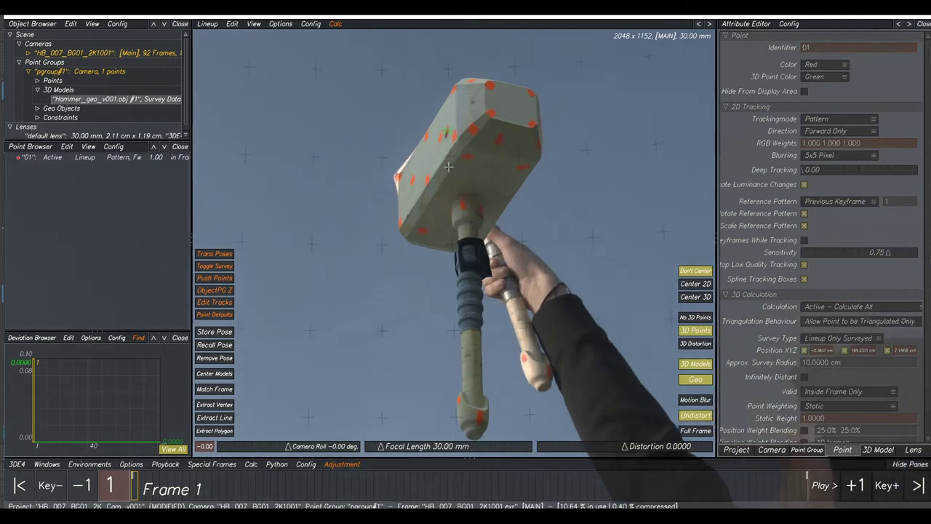
pyautogui.moveTo(544, 287); pyautogui.dragTo(535, 234, button='middle')
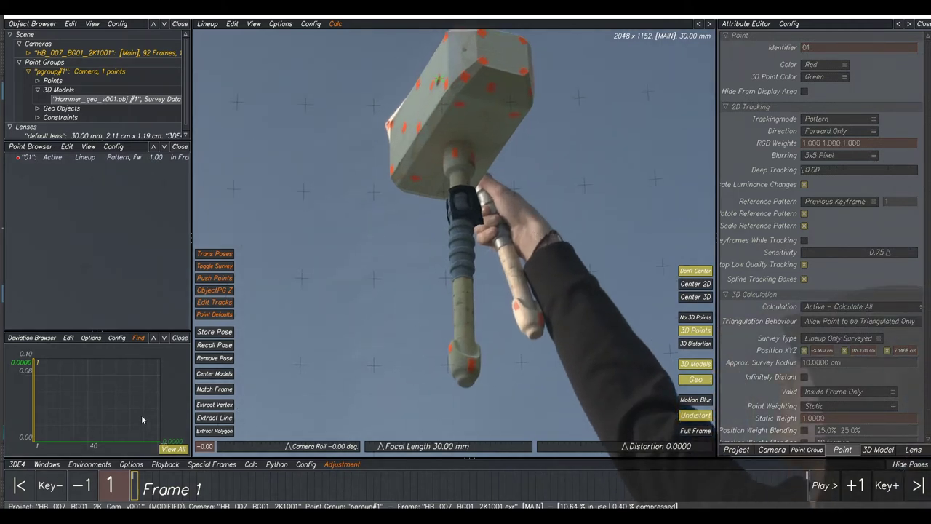
# Extract a vertex at the red marker on the model's handle end and pin it to the matching filmed marker.
pyautogui.click(217, 406)
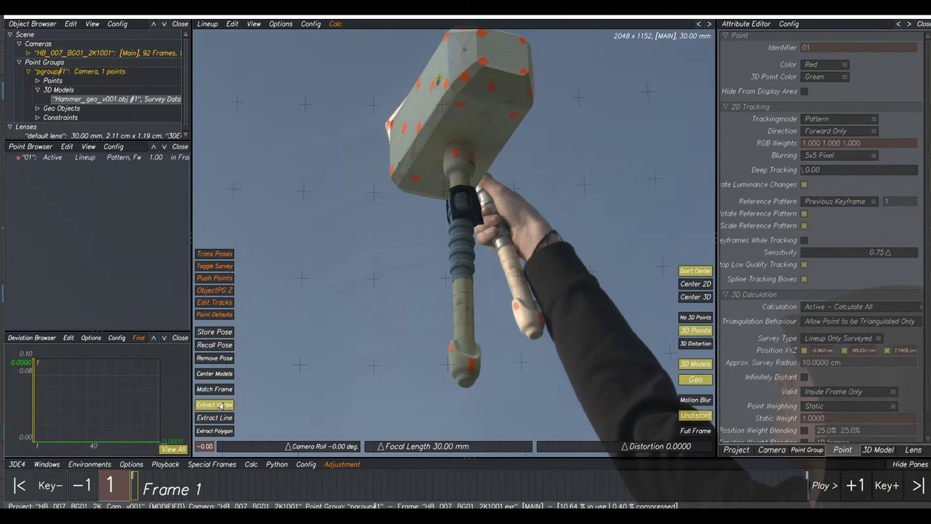
pyautogui.click(468, 366)
pyautogui.moveTo(468, 366); pyautogui.dragTo(519, 312)
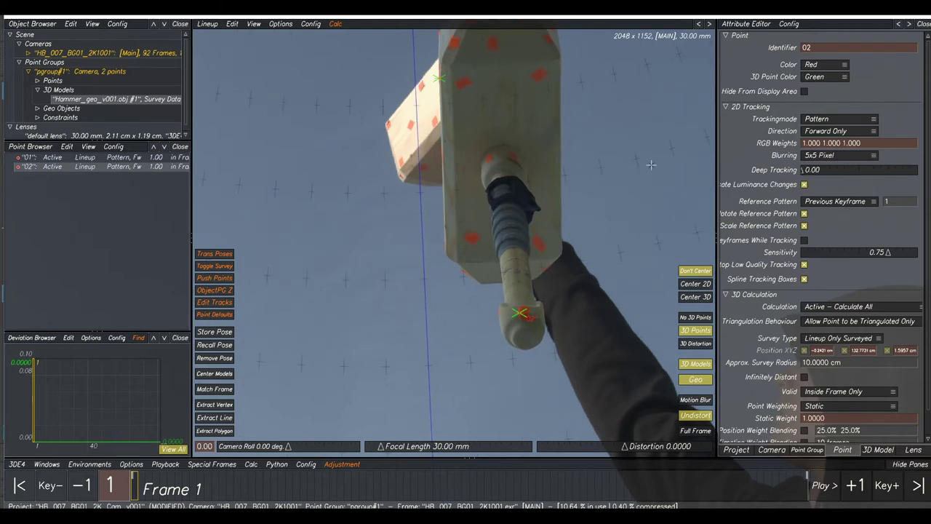
pyautogui.moveTo(478, 71); pyautogui.dragTo(460, 112, button='middle')
pyautogui.click(479, 257)
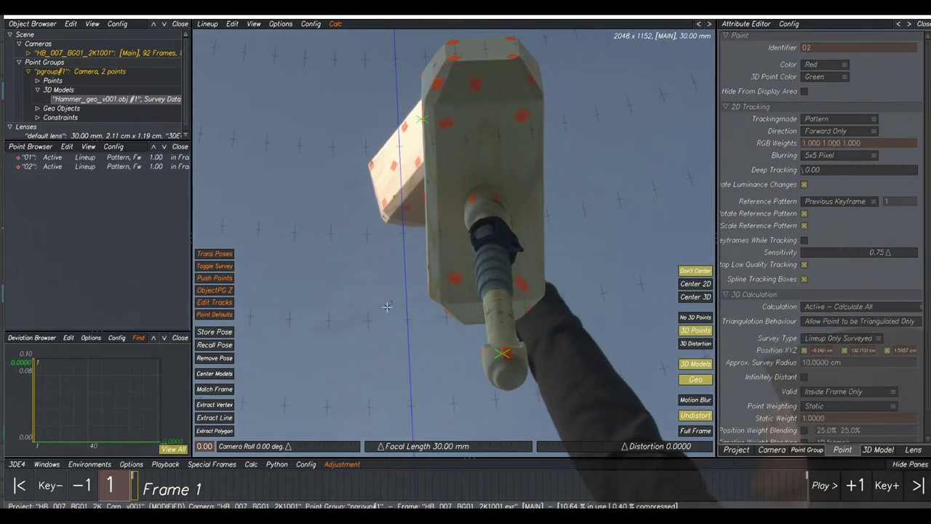
# Extract a vertex at the head's far lower corner, pin it to the filmed corner, and realign the handle-end point with its marker.
pyautogui.click(207, 409)
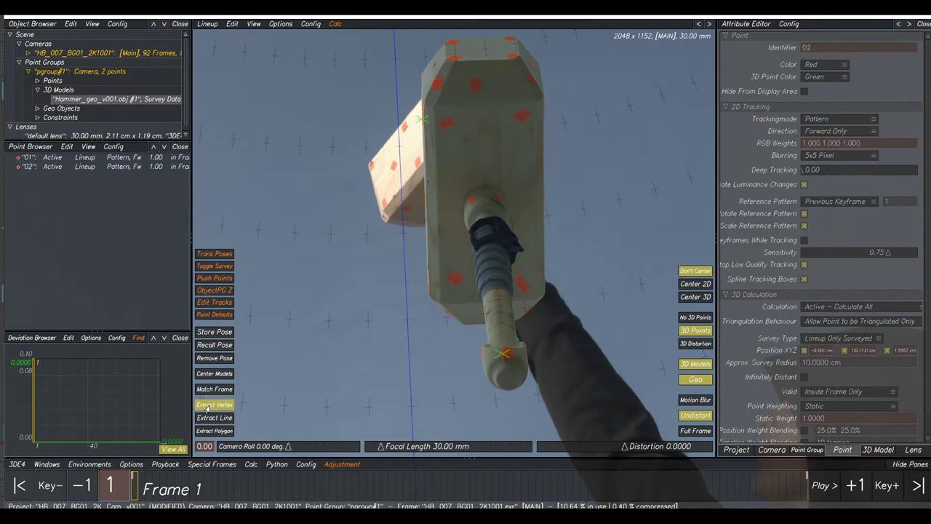
pyautogui.click(427, 298)
pyautogui.moveTo(427, 298); pyautogui.dragTo(434, 193)
pyautogui.scroll(5, 425, 183)
pyautogui.moveTo(446, 264); pyautogui.dragTo(464, 200, button='middle')
pyautogui.moveTo(355, 285); pyautogui.dragTo(354, 283)
pyautogui.moveTo(537, 285); pyautogui.dragTo(488, 192, button='middle')
pyautogui.scroll(-1, 489, 192)
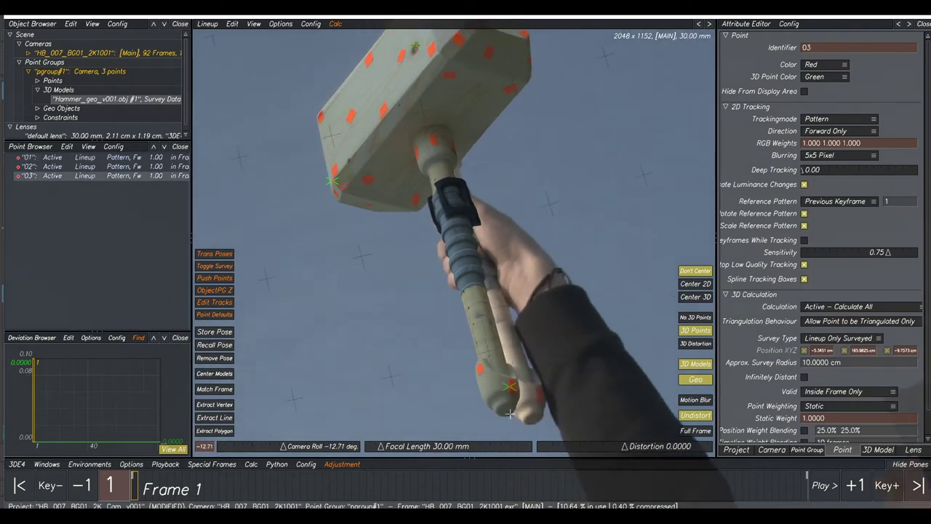
pyautogui.moveTo(510, 389); pyautogui.dragTo(534, 397)
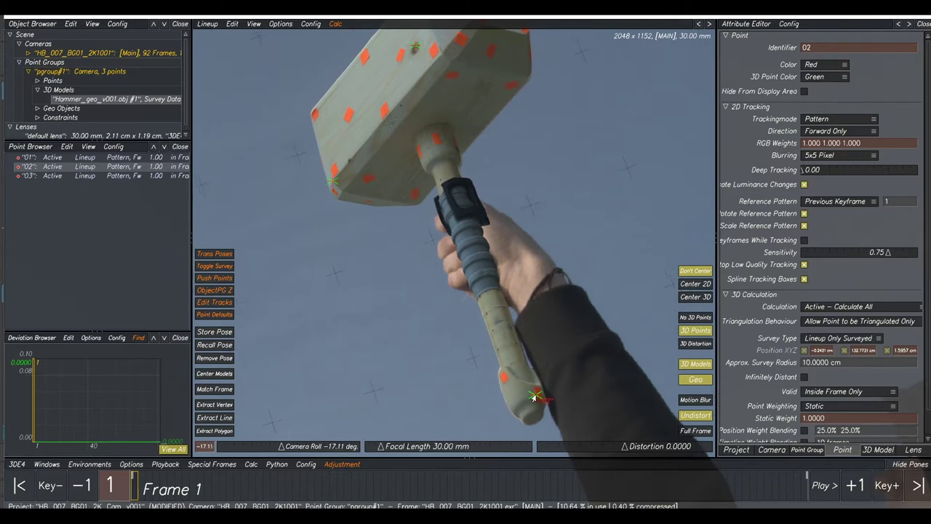
# Compare the hammer model with the footage by toggling 3D model visibility, and store the pose for frame 1.
pyautogui.click(692, 366)
pyautogui.click(692, 366)
pyautogui.click(693, 366)
pyautogui.click(692, 366)
pyautogui.click(693, 366)
pyautogui.click(693, 365)
pyautogui.click(692, 366)
pyautogui.click(693, 366)
pyautogui.click(691, 366)
pyautogui.click(691, 365)
pyautogui.click(692, 366)
pyautogui.click(692, 365)
pyautogui.click(691, 366)
pyautogui.click(692, 365)
pyautogui.click(692, 365)
pyautogui.click(691, 365)
pyautogui.scroll(-3, 448, 310)
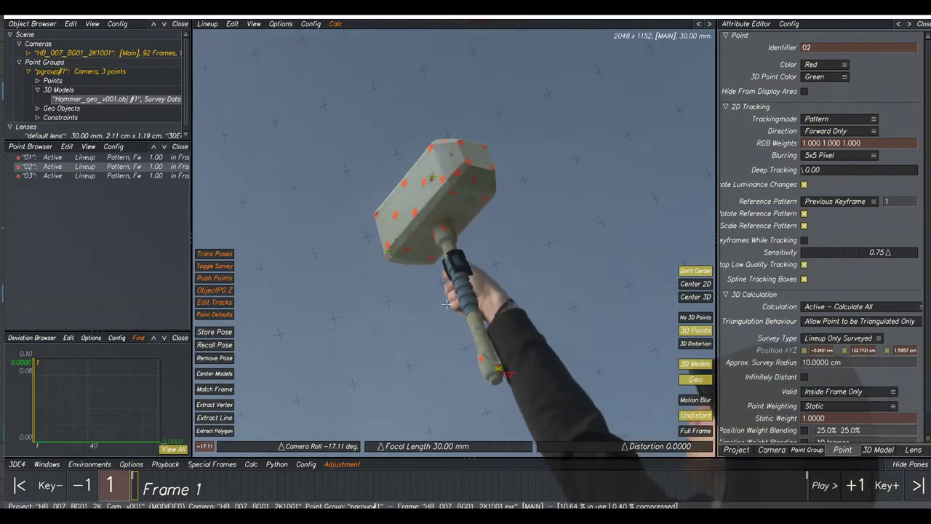
pyautogui.click(216, 334)
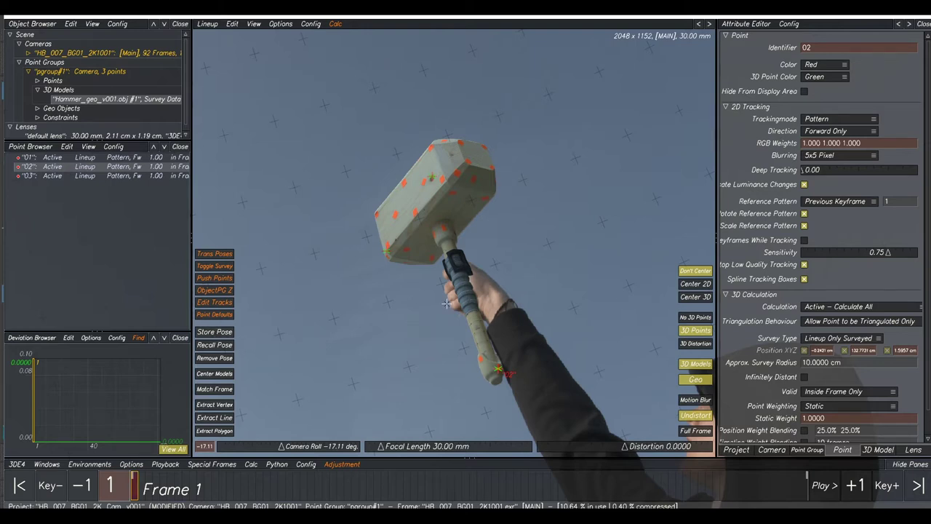
# In Manual Tracking, create a tracking point on the red marker at the head's far upper corner and shrink its pattern box around it.
pyautogui.press('F2')
pyautogui.scroll(4, 368, 204)
pyautogui.click(393, 238)
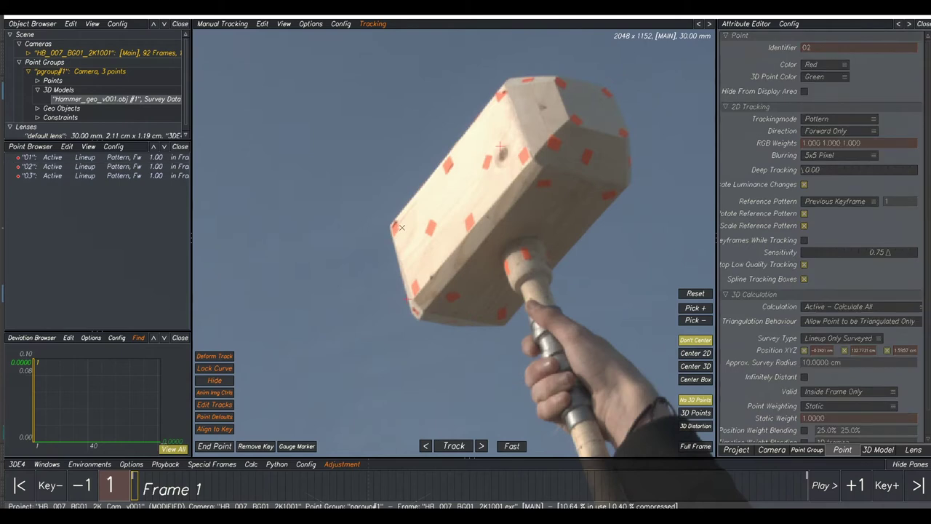
pyautogui.scroll(3, 367, 143)
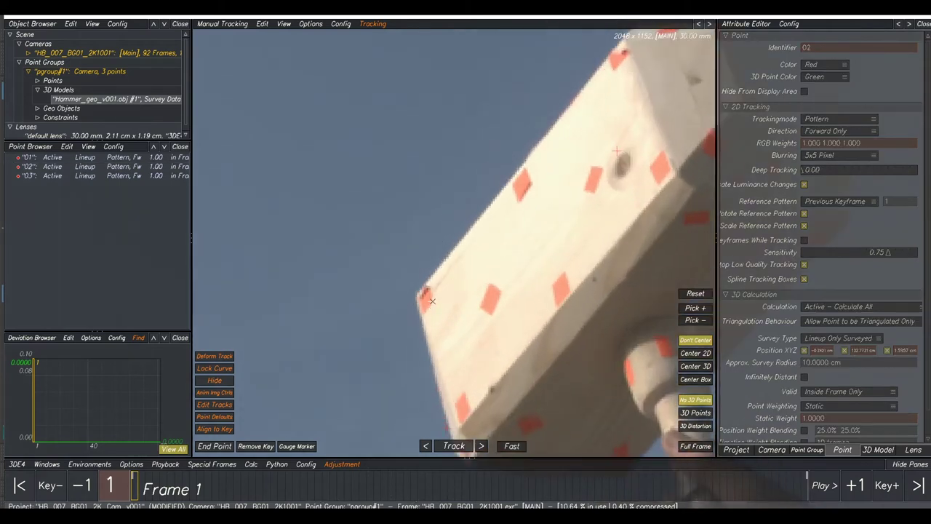
pyautogui.scroll(-3, 383, 207)
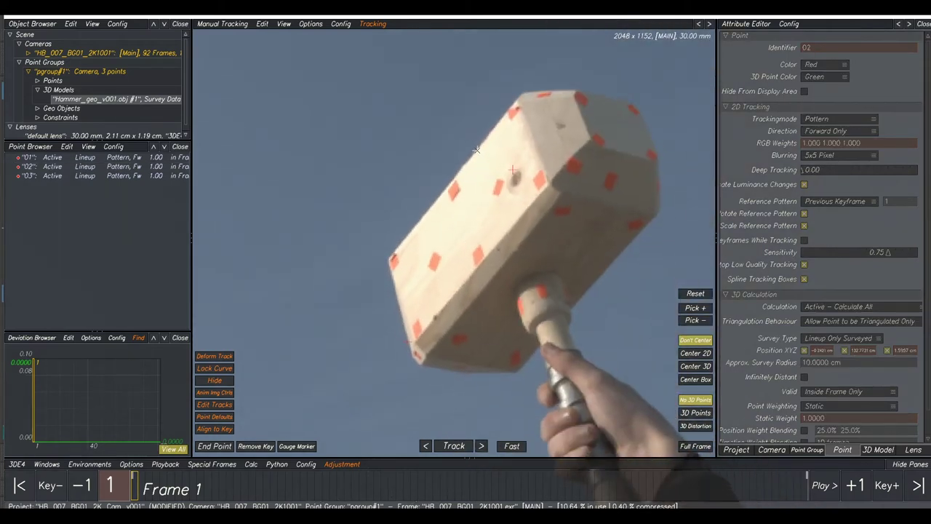
pyautogui.scroll(4, 446, 183)
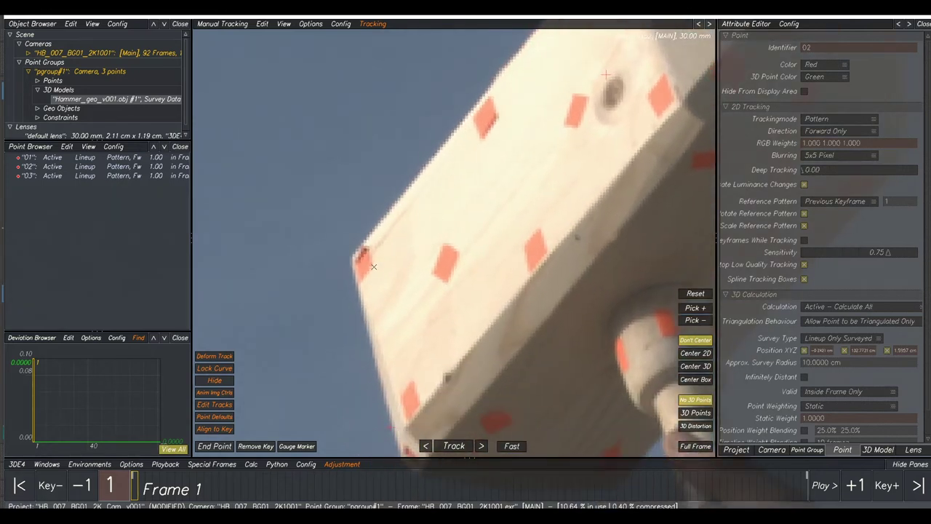
pyautogui.keyDown('ctrl'); pyautogui.click(374, 266); pyautogui.keyUp('ctrl')
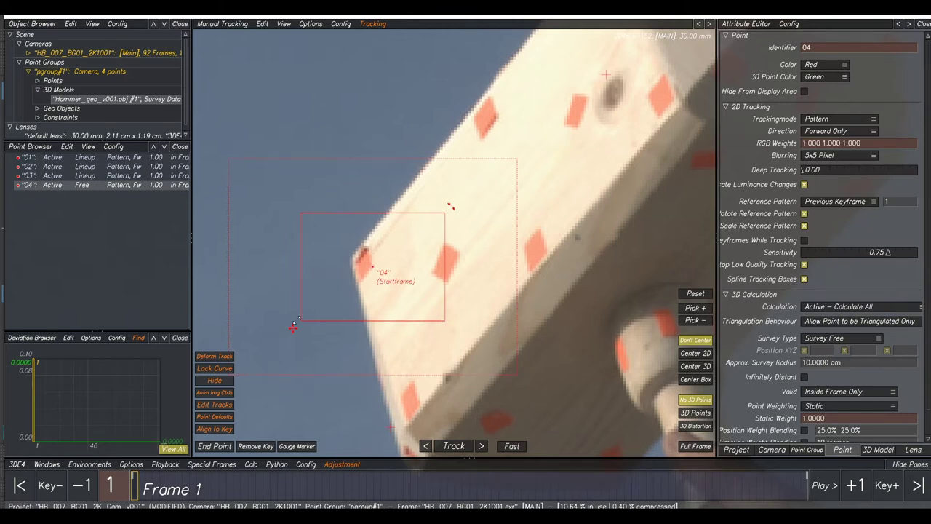
pyautogui.moveTo(443, 321); pyautogui.dragTo(379, 289)
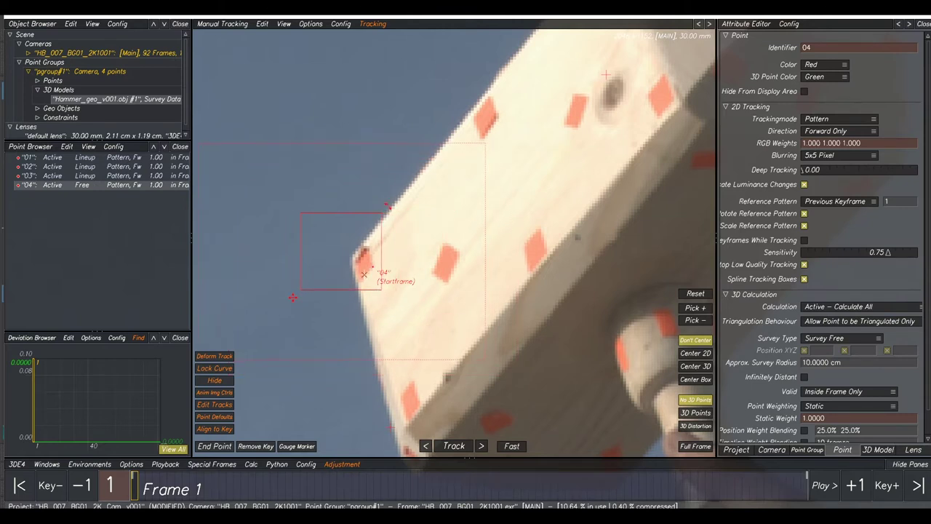
pyautogui.moveTo(298, 211); pyautogui.dragTo(324, 223)
pyautogui.scroll(-5, 325, 223)
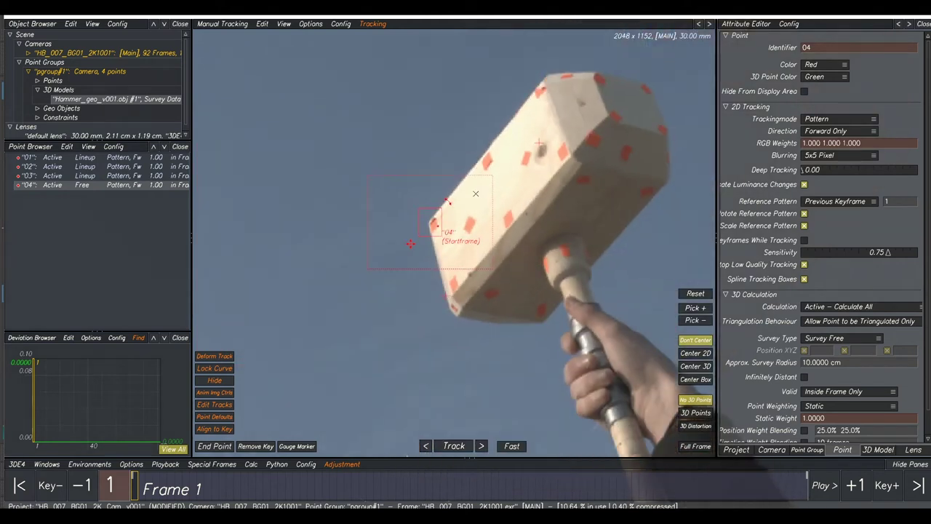
# Create a tracking point on the red marker near the head's far lower corner and tighten its pattern box around it.
pyautogui.scroll(5, 475, 288)
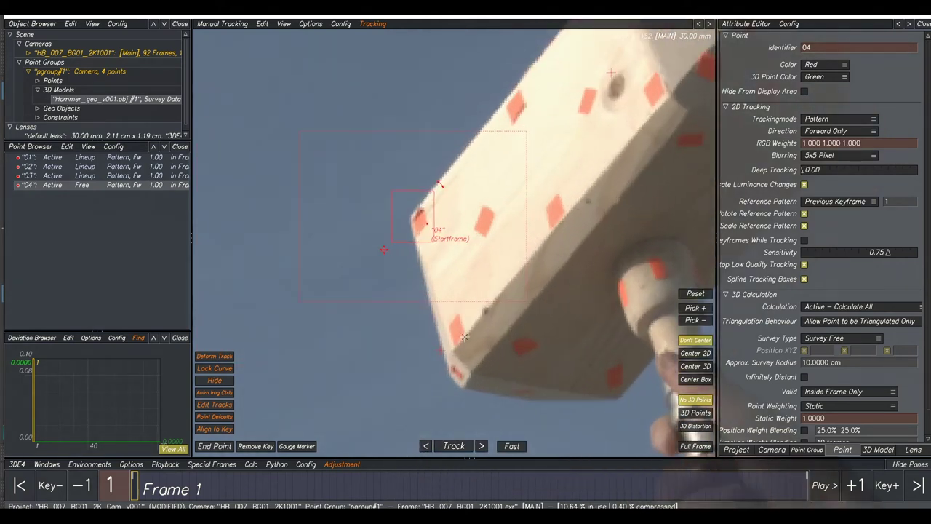
pyautogui.keyDown('ctrl'); pyautogui.click(450, 344); pyautogui.keyUp('ctrl')
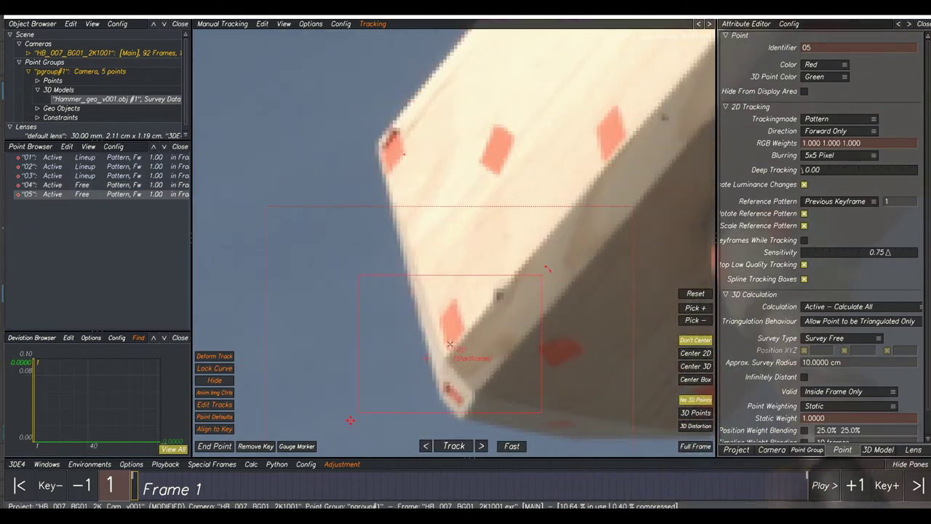
pyautogui.scroll(-5, 451, 341)
pyautogui.moveTo(431, 350); pyautogui.dragTo(439, 345)
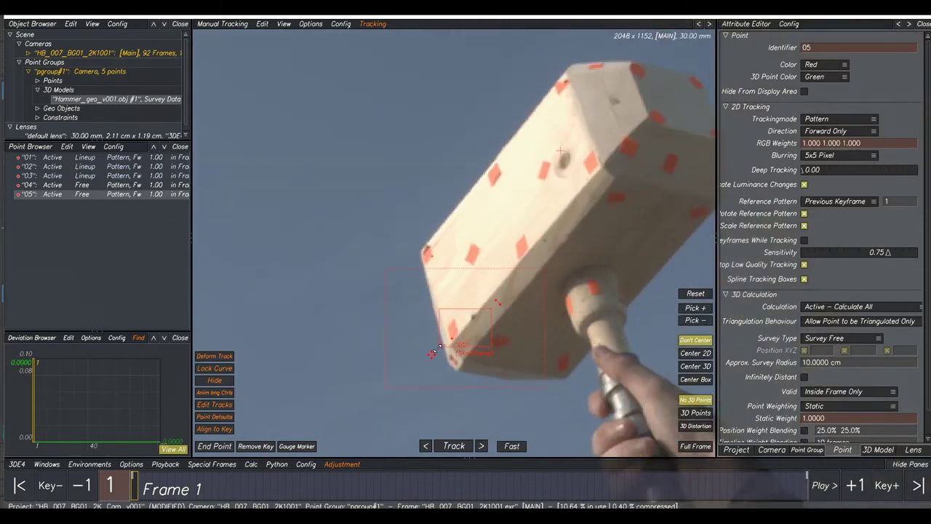
pyautogui.moveTo(487, 314); pyautogui.dragTo(466, 322)
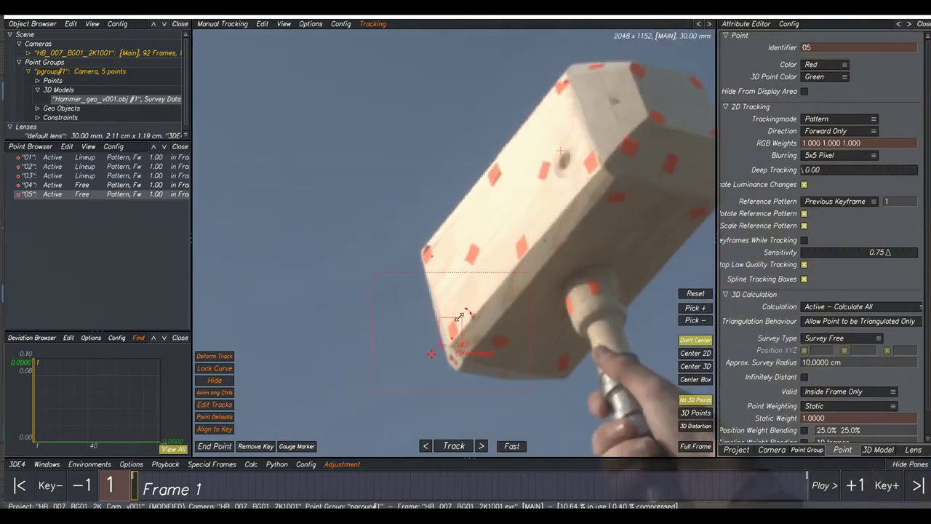
# Create a tracking point on the red marker at the near lower corner of the head's bright face and tighten its pattern box.
pyautogui.scroll(2, 526, 258)
pyautogui.scroll(3, 526, 258)
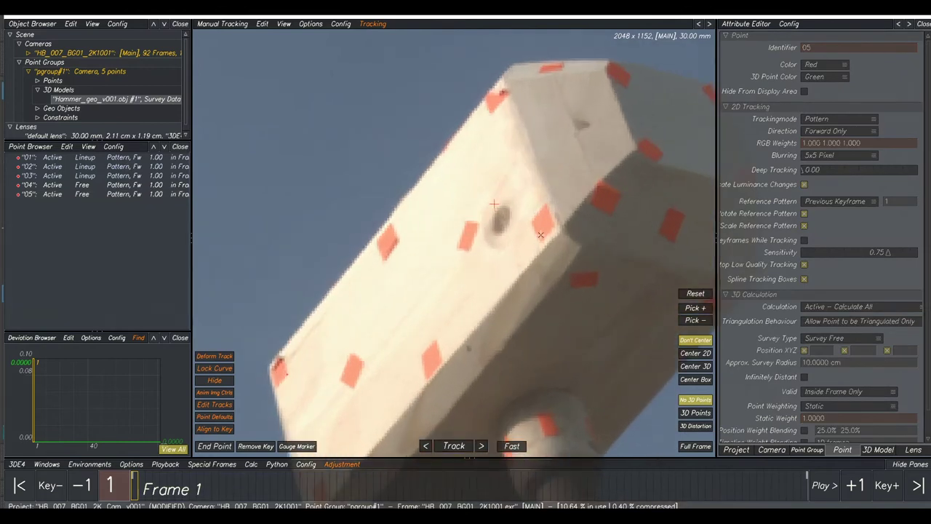
pyautogui.keyDown('ctrl'); pyautogui.click(541, 239); pyautogui.keyUp('ctrl')
pyautogui.moveTo(478, 286); pyautogui.dragTo(526, 251)
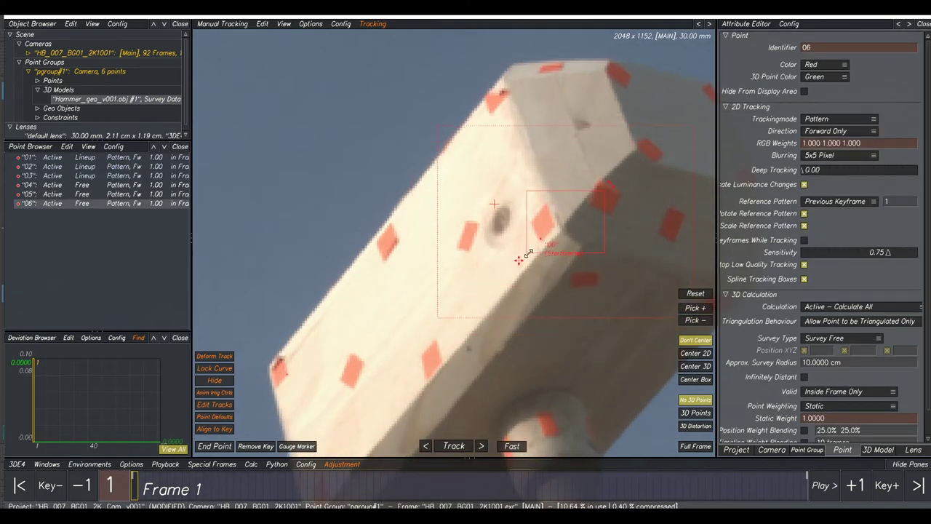
pyautogui.moveTo(604, 191); pyautogui.dragTo(574, 207)
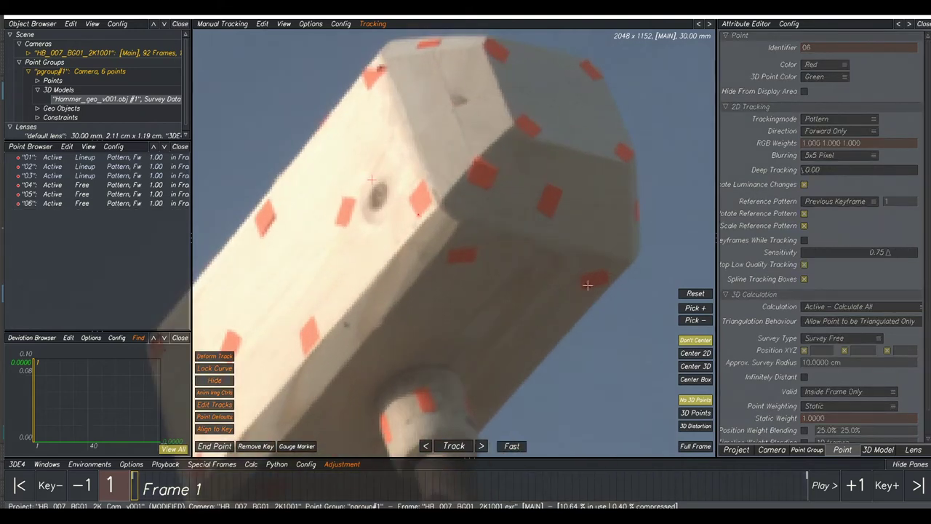
# Create tracking points on two underside red markers: the outer one at the head's near end and the one at its far lower edge.
pyautogui.keyDown('ctrl'); pyautogui.click(586, 286); pyautogui.keyUp('ctrl')
pyautogui.moveTo(586, 287); pyautogui.dragTo(505, 302, button='right')
pyautogui.moveTo(504, 301); pyautogui.dragTo(517, 202, button='middle')
pyautogui.click(499, 230)
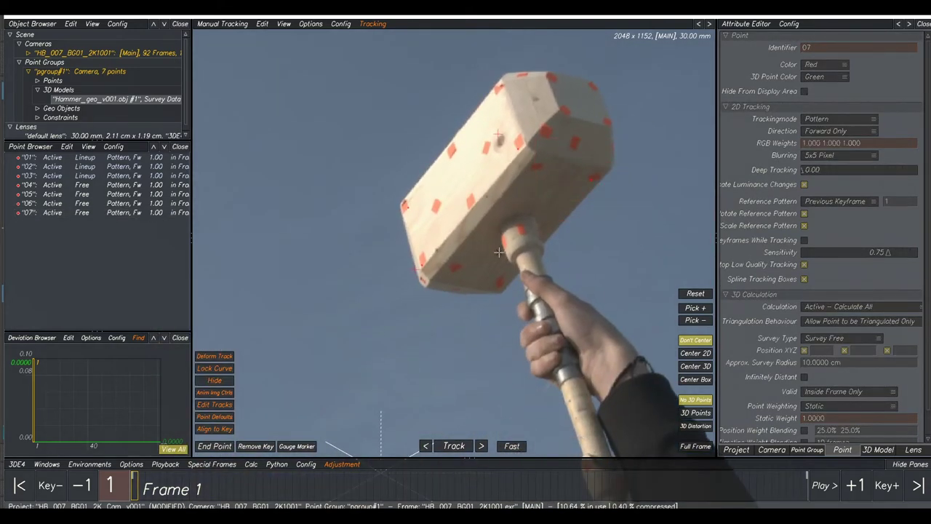
pyautogui.scroll(5, 498, 252)
pyautogui.keyDown('ctrl'); pyautogui.click(493, 283); pyautogui.keyUp('ctrl')
pyautogui.scroll(-3, 492, 278)
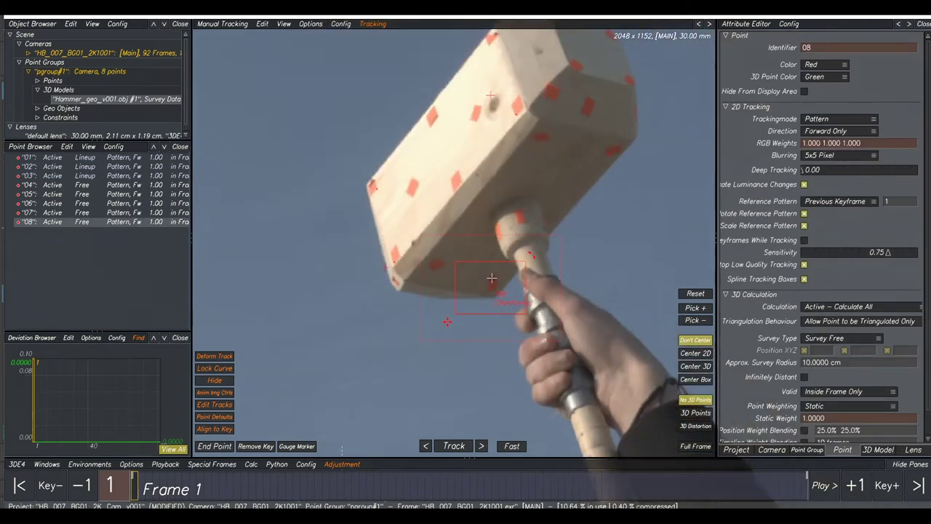
# Create tracking points on the red markers at the bright face's near upper corner and the end face's outer upper edge.
pyautogui.scroll(-2, 491, 278)
pyautogui.click(551, 163)
pyautogui.moveTo(499, 145); pyautogui.dragTo(502, 201, button='middle')
pyautogui.scroll(6, 495, 151)
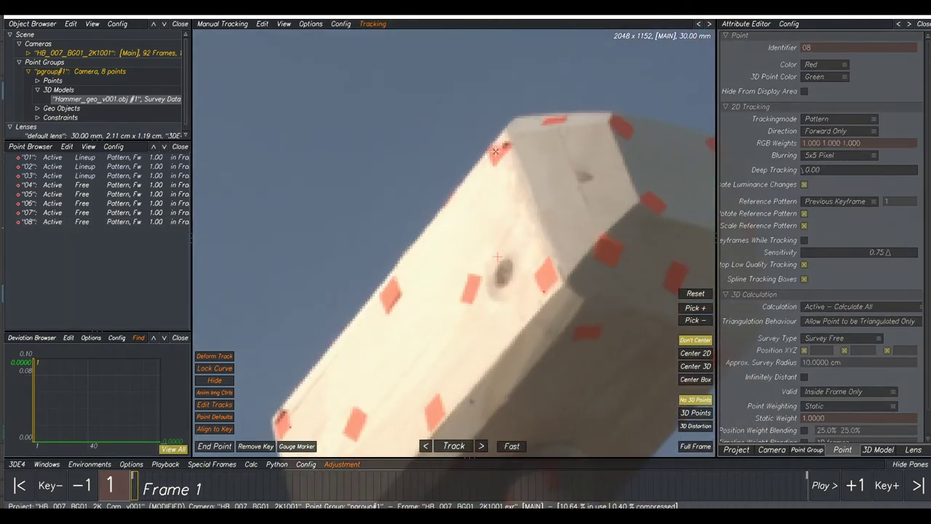
pyautogui.keyDown('ctrl'); pyautogui.click(494, 159); pyautogui.keyUp('ctrl')
pyautogui.scroll(-4, 495, 159)
pyautogui.scroll(4, 522, 165)
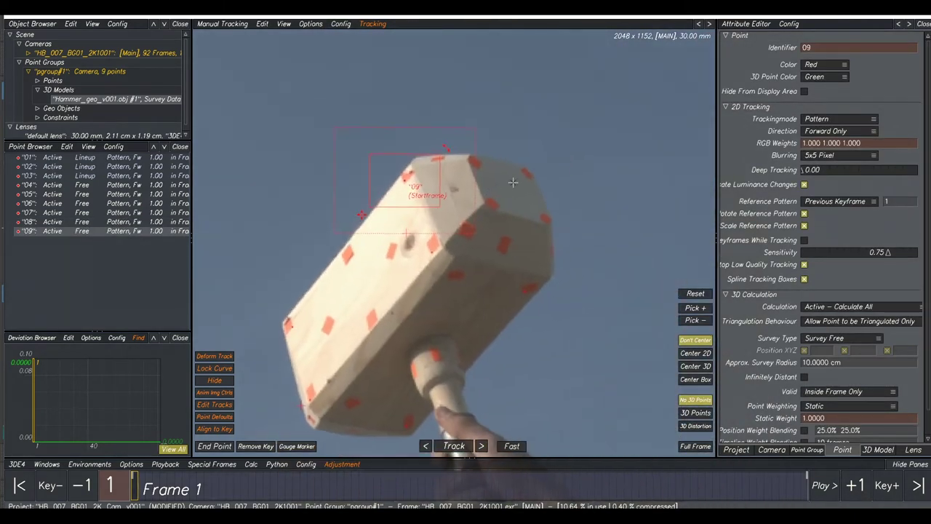
pyautogui.keyDown('ctrl'); pyautogui.click(529, 181); pyautogui.keyUp('ctrl')
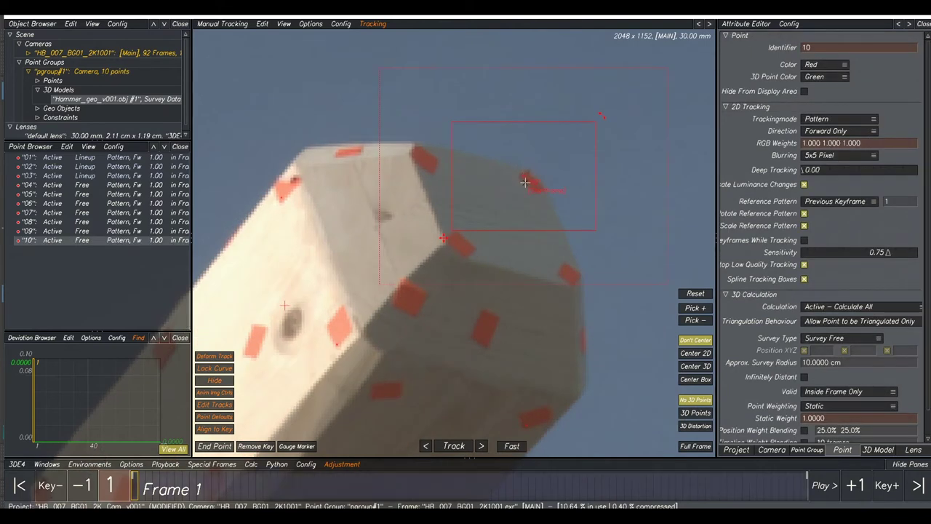
pyautogui.scroll(-4, 553, 267)
pyautogui.scroll(-2, 554, 266)
# Create tracking points on the two red markers on the handle's end cap.
pyautogui.moveTo(550, 288); pyautogui.dragTo(535, 114, button='middle')
pyautogui.scroll(5, 528, 231)
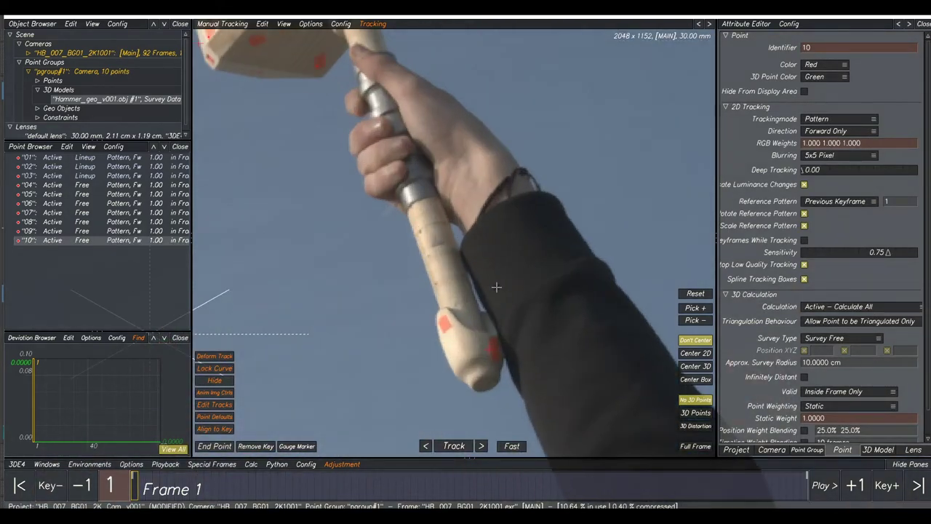
pyautogui.keyDown('ctrl'); pyautogui.click(418, 353); pyautogui.keyUp('ctrl')
pyautogui.scroll(-4, 512, 240)
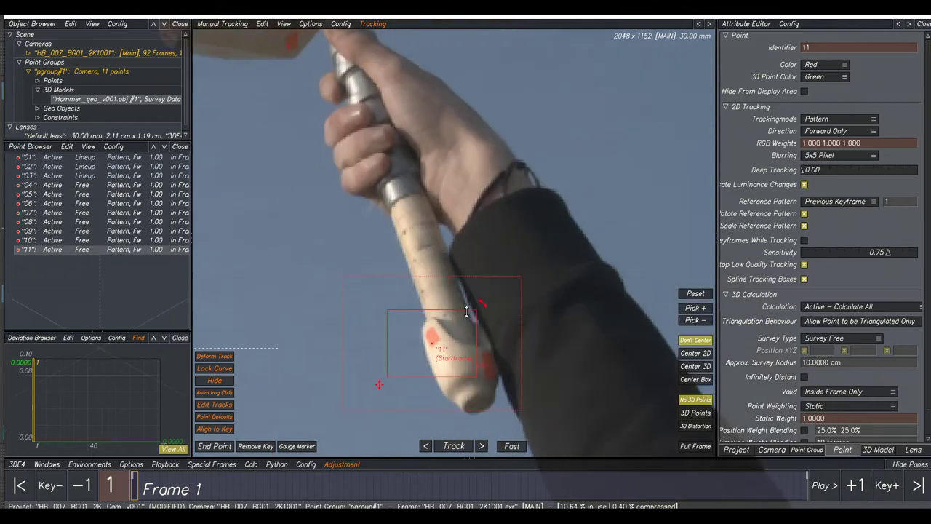
pyautogui.scroll(3, 512, 240)
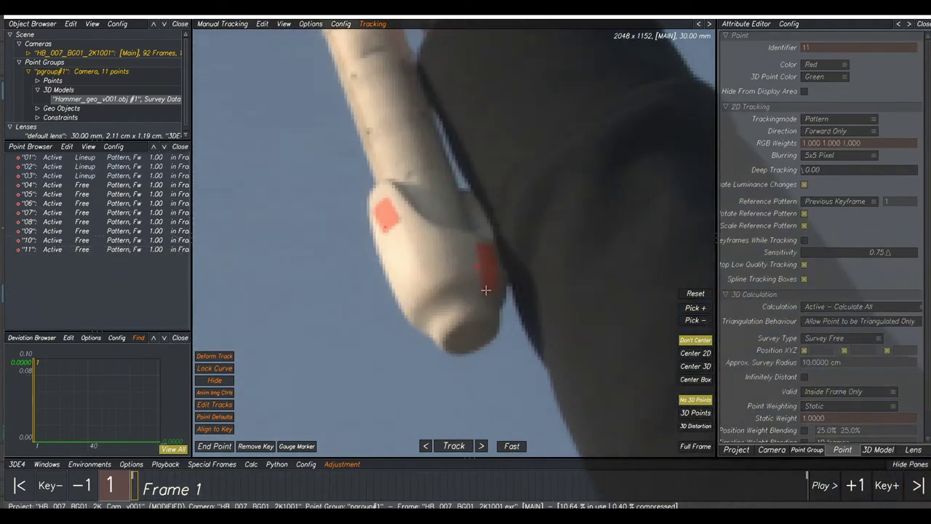
pyautogui.keyDown('ctrl'); pyautogui.click(481, 259); pyautogui.keyUp('ctrl')
pyautogui.scroll(-5, 481, 258)
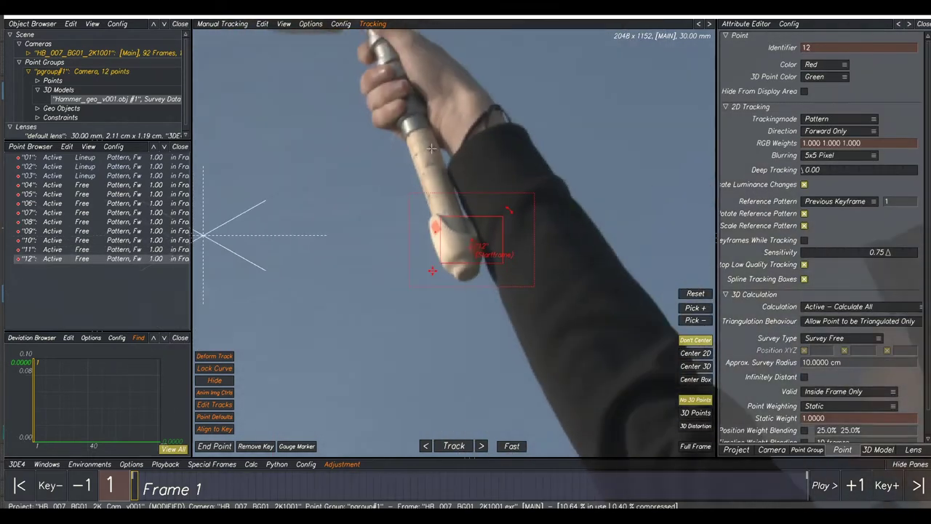
pyautogui.moveTo(434, 219); pyautogui.dragTo(446, 286, button='middle')
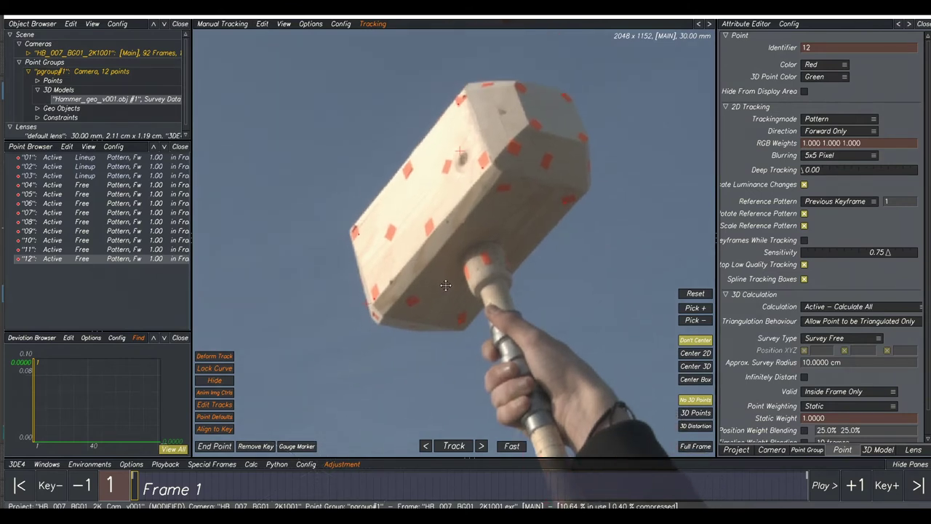
# Create a tracking point on another red marker near the upper end of the hammer head.
pyautogui.scroll(1, 537, 65)
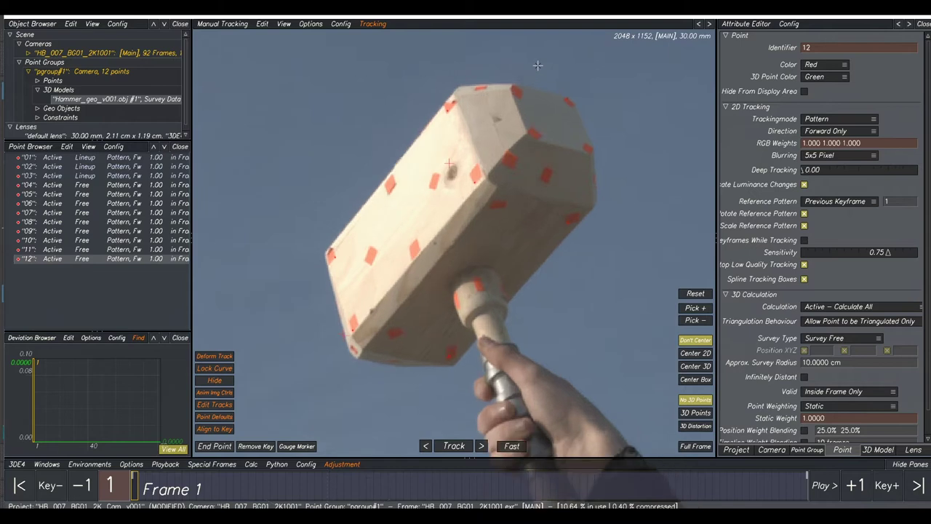
pyautogui.scroll(4, 523, 74)
pyautogui.keyDown('ctrl'); pyautogui.click(438, 102); pyautogui.keyUp('ctrl')
pyautogui.scroll(-4, 507, 199)
pyautogui.moveTo(590, 294); pyautogui.dragTo(602, 161, button='middle')
pyautogui.moveTo(369, 317); pyautogui.dragTo(425, 274, button='middle')
# Create tracking points on the underside marker beside the far lower corner and on the front marker of the handle's collar.
pyautogui.scroll(1, 425, 274)
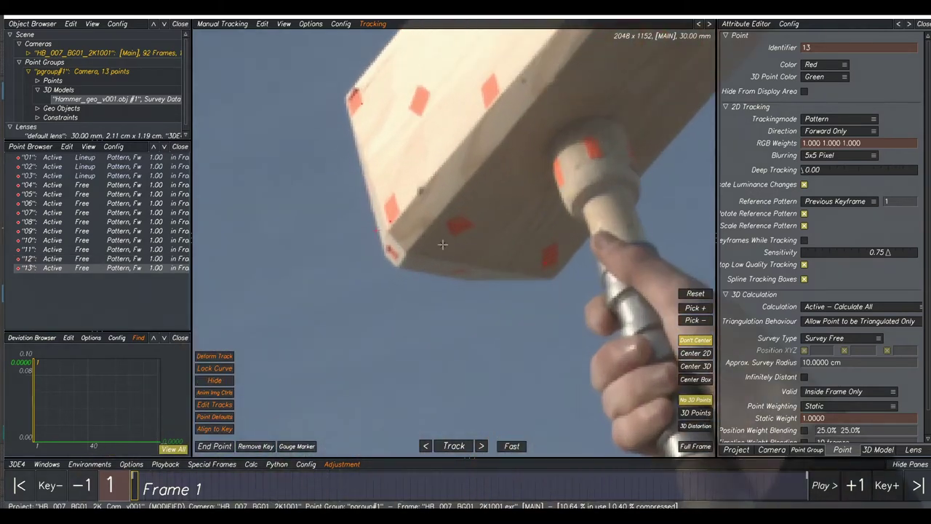
pyautogui.keyDown('ctrl'); pyautogui.click(468, 226); pyautogui.keyUp('ctrl')
pyautogui.scroll(-4, 609, 220)
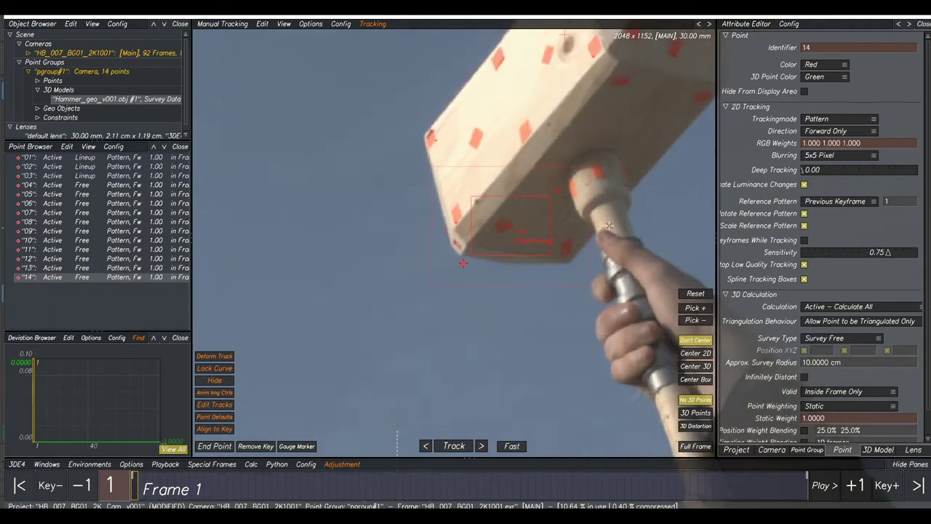
pyautogui.click(653, 196)
pyautogui.scroll(4, 604, 192)
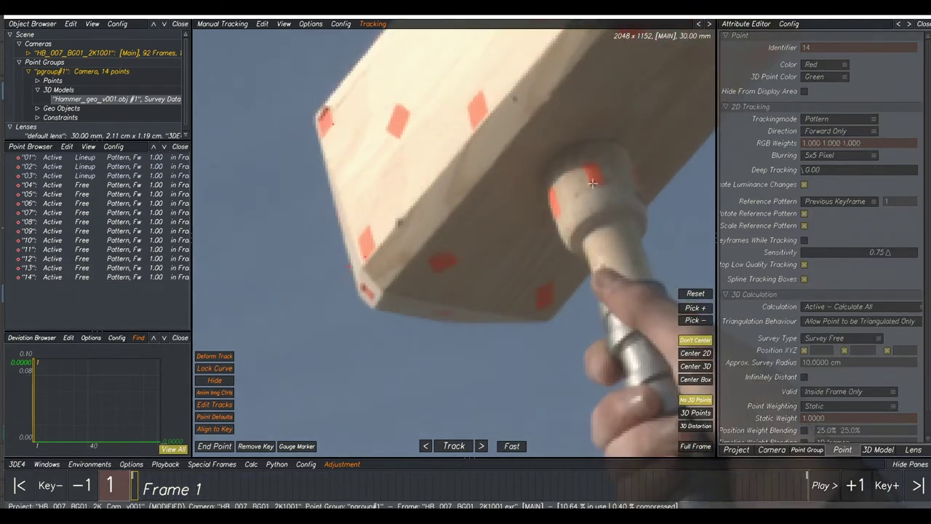
pyautogui.keyDown('ctrl'); pyautogui.click(593, 183); pyautogui.keyUp('ctrl')
pyautogui.scroll(-4, 593, 183)
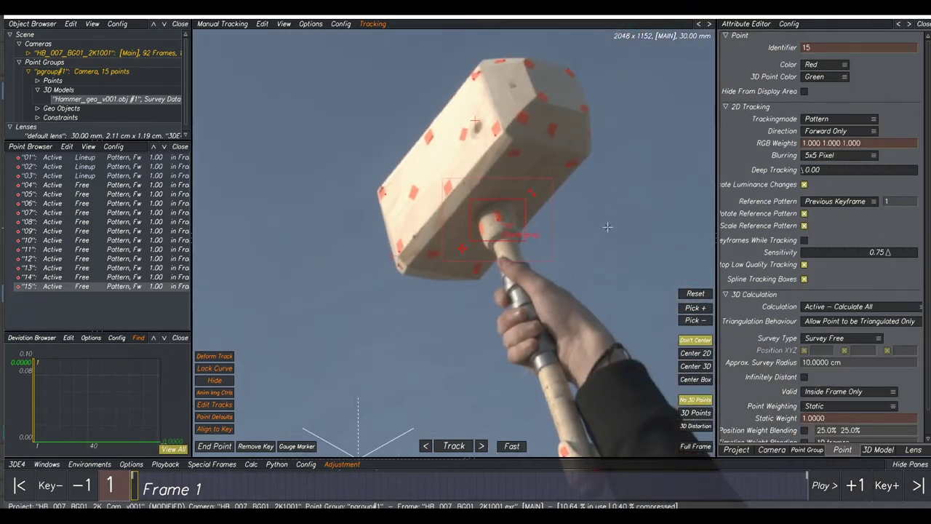
# Switch to the Lineup view and compare the hammer model with the footage by toggling 3D model visibility.
pyautogui.press('F2')
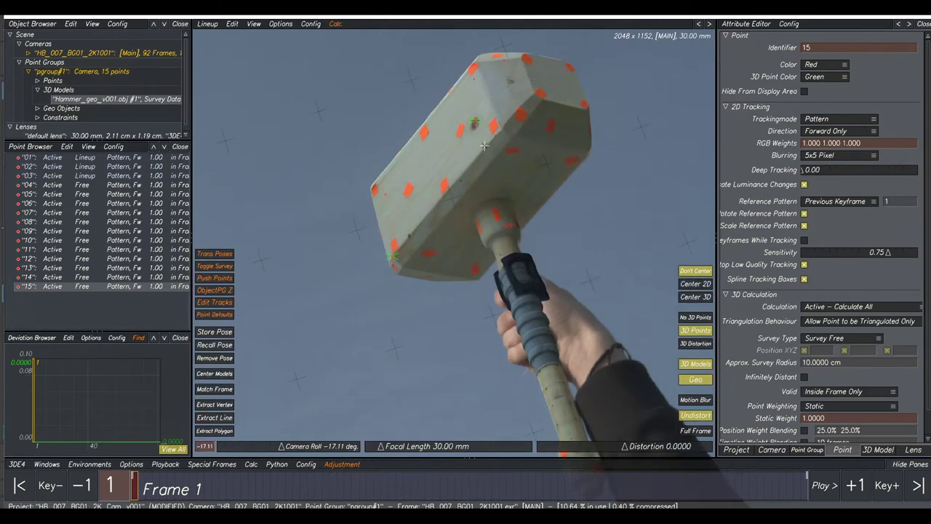
pyautogui.moveTo(397, 174); pyautogui.dragTo(414, 194, button='middle')
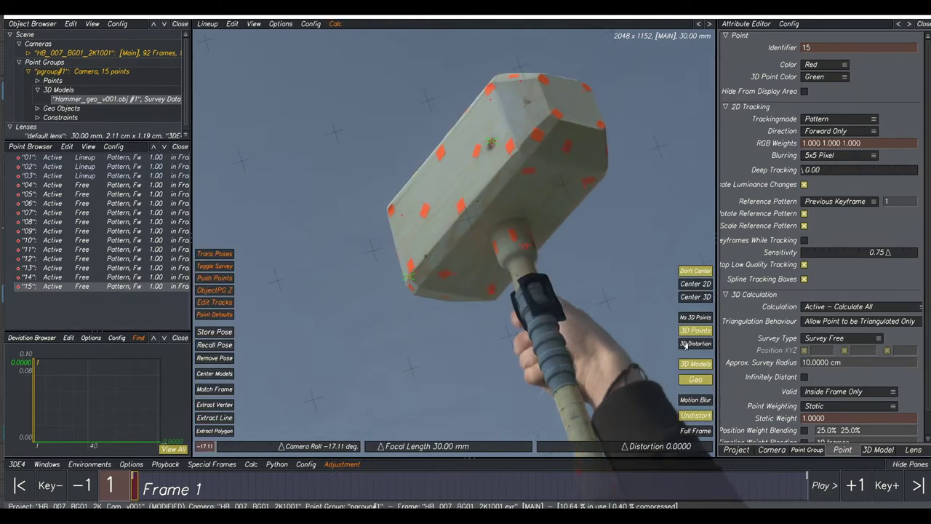
pyautogui.click(695, 364)
pyautogui.click(695, 364)
pyautogui.click(695, 365)
pyautogui.click(696, 364)
pyautogui.click(695, 364)
pyautogui.click(695, 364)
pyautogui.click(696, 364)
pyautogui.click(695, 364)
pyautogui.click(695, 364)
pyautogui.click(695, 364)
pyautogui.moveTo(397, 133); pyautogui.dragTo(459, 149, button='middle')
pyautogui.moveTo(459, 150); pyautogui.dragTo(458, 216, button='right')
pyautogui.moveTo(458, 216); pyautogui.dragTo(448, 228, button='middle')
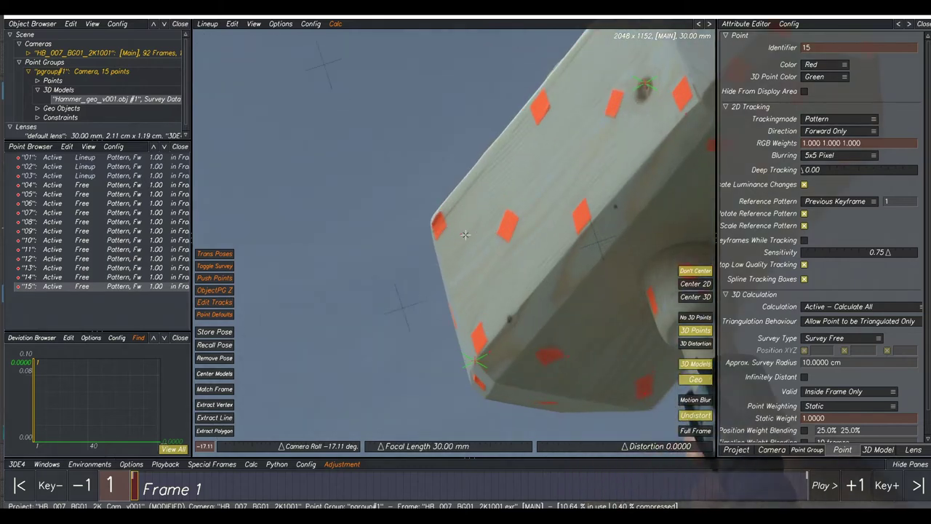
pyautogui.click(695, 364)
pyautogui.click(695, 364)
# Survey point 04 by extracting its polygon position at the matching red marker on the model's far upper corner.
pyautogui.click(84, 187)
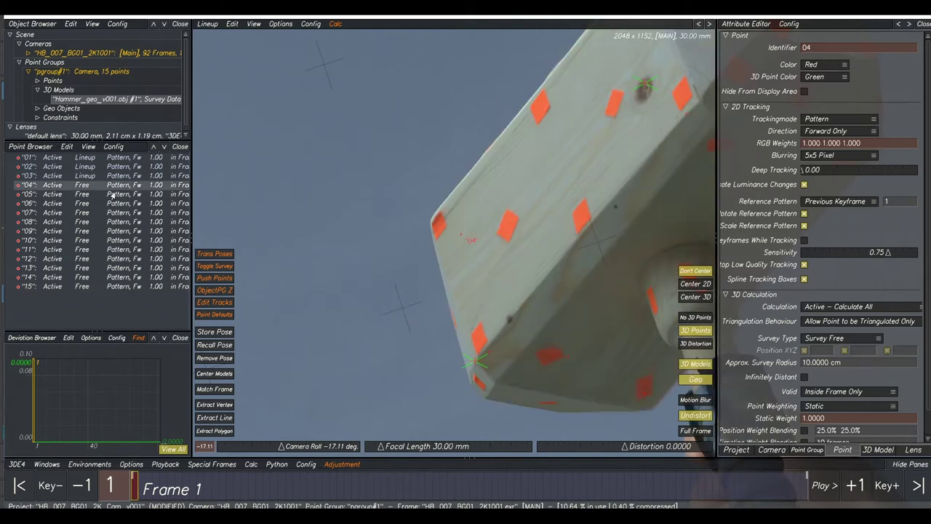
pyautogui.click(695, 363)
pyautogui.click(695, 364)
pyautogui.click(694, 363)
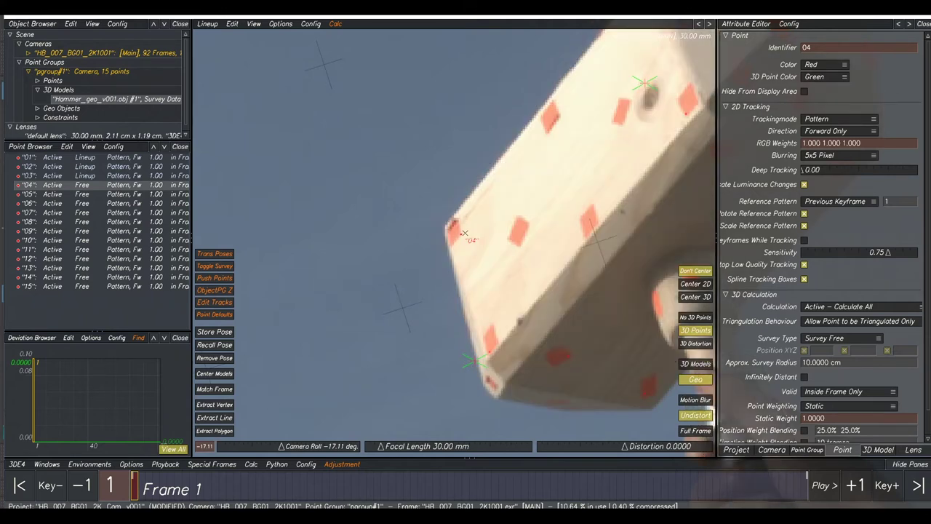
pyautogui.click(219, 432)
pyautogui.click(694, 365)
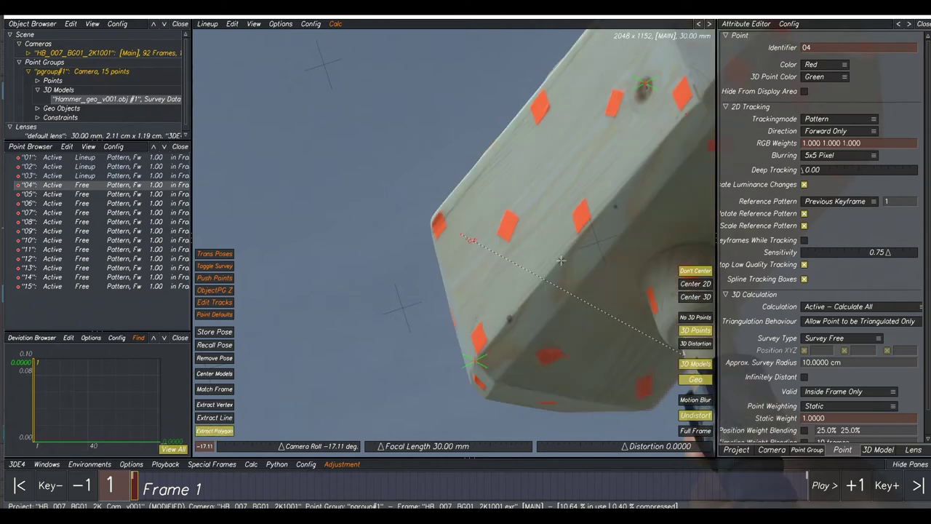
pyautogui.scroll(3, 425, 219)
pyautogui.click(429, 213)
pyautogui.click(429, 213)
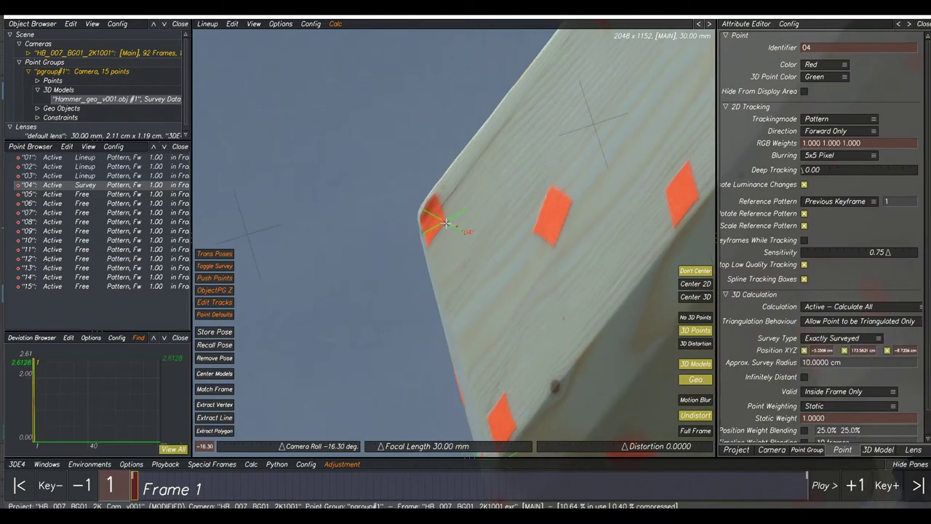
# Survey point 05 by extracting its polygon position at the tip of the marker near the model's far lower corner.
pyautogui.scroll(-3, 440, 221)
pyautogui.scroll(-1, 613, 149)
pyautogui.moveTo(613, 149); pyautogui.dragTo(599, 168, button='middle')
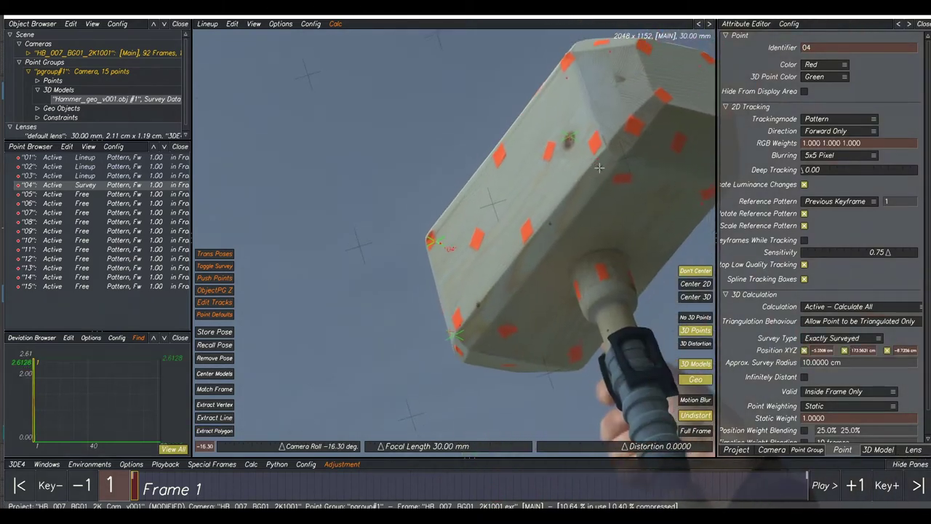
pyautogui.moveTo(520, 156); pyautogui.dragTo(501, 191, button='middle')
pyautogui.click(55, 195)
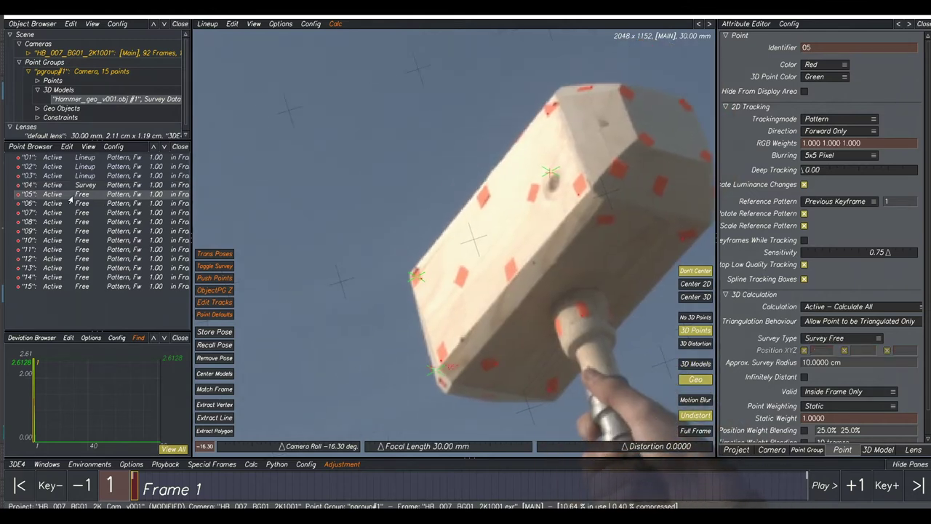
pyautogui.moveTo(486, 242); pyautogui.dragTo(480, 150, button='middle')
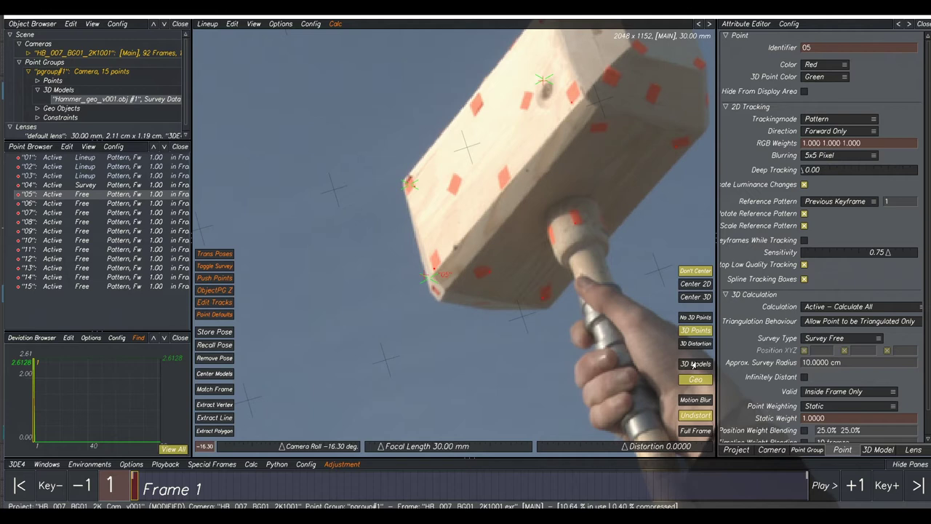
pyautogui.click(695, 363)
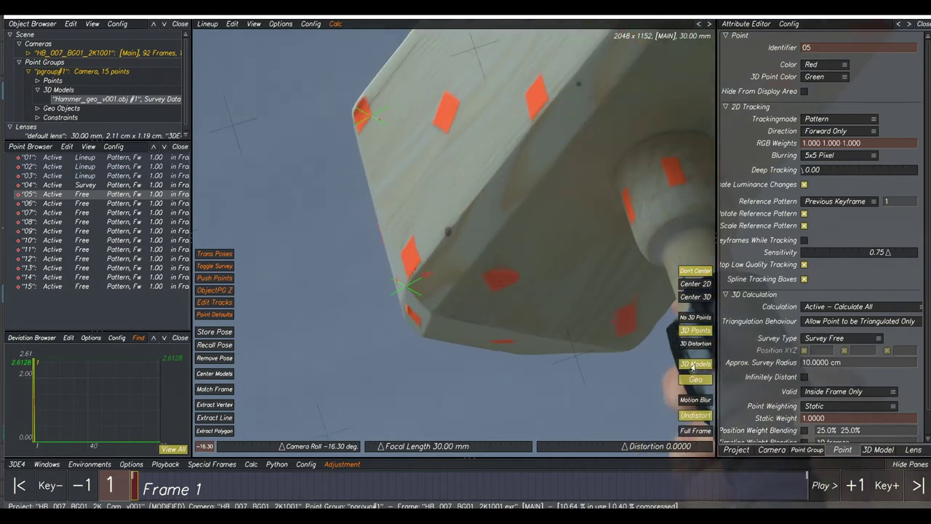
pyautogui.click(692, 365)
pyautogui.click(692, 364)
pyautogui.click(214, 431)
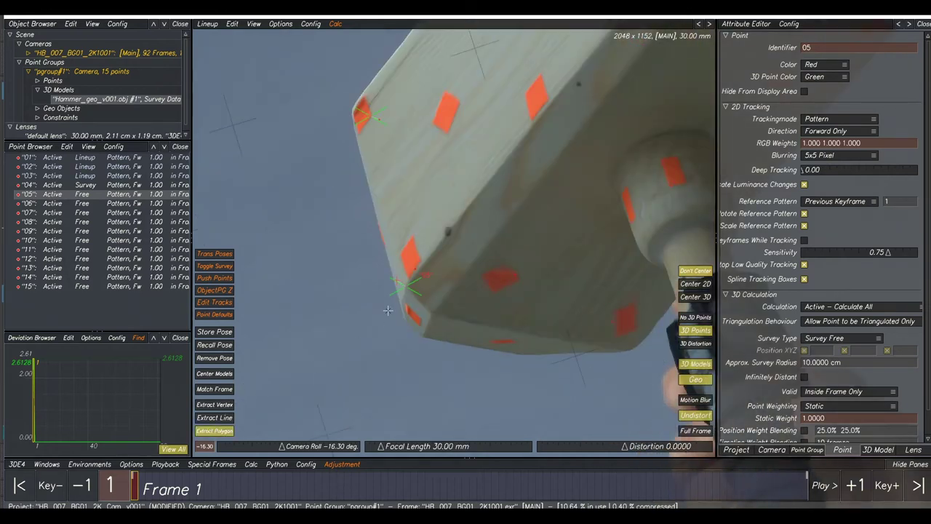
pyautogui.scroll(3, 406, 276)
pyautogui.click(411, 276)
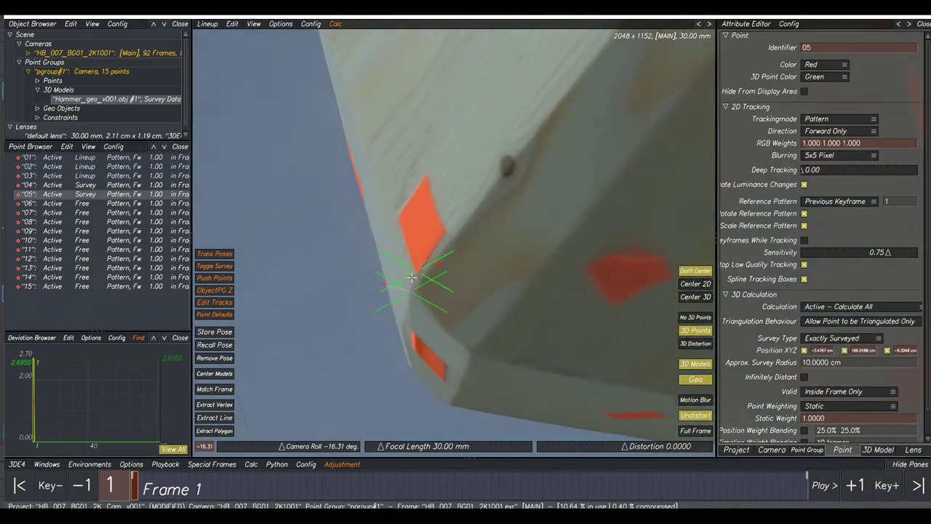
# Survey point 06 by extracting its polygon position at the marker on the near lower corner of the model's bright face.
pyautogui.scroll(-3, 412, 276)
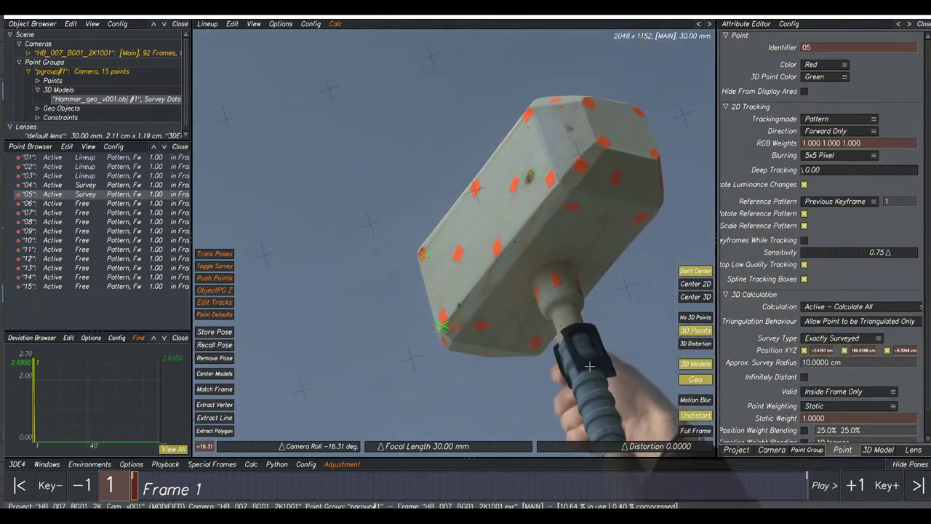
pyautogui.click(695, 364)
pyautogui.click(109, 204)
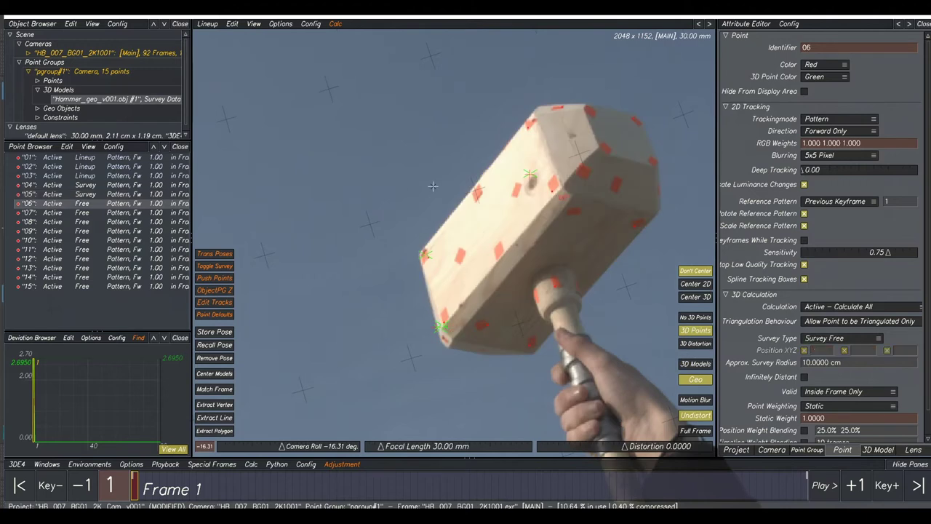
pyautogui.scroll(2, 476, 189)
pyautogui.keyDown('ctrl'); pyautogui.click(601, 193); pyautogui.keyUp('ctrl')
pyautogui.click(696, 363)
pyautogui.click(214, 430)
pyautogui.scroll(2, 646, 128)
pyautogui.click(535, 252)
pyautogui.scroll(-5, 535, 252)
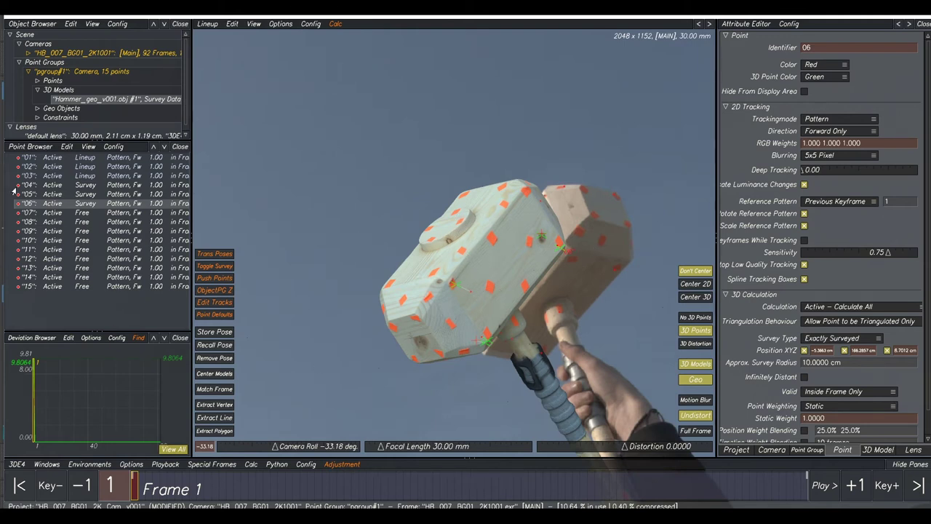
# Compare point 07 with the footage and rotate the hammer model to expose the matching marker on the head's handle-side face.
pyautogui.click(79, 212)
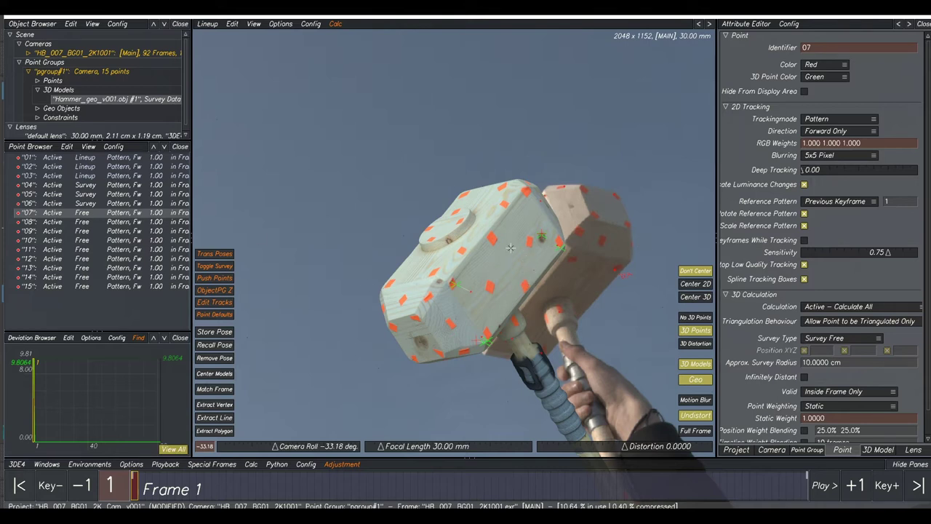
pyautogui.click(697, 364)
pyautogui.scroll(3, 606, 350)
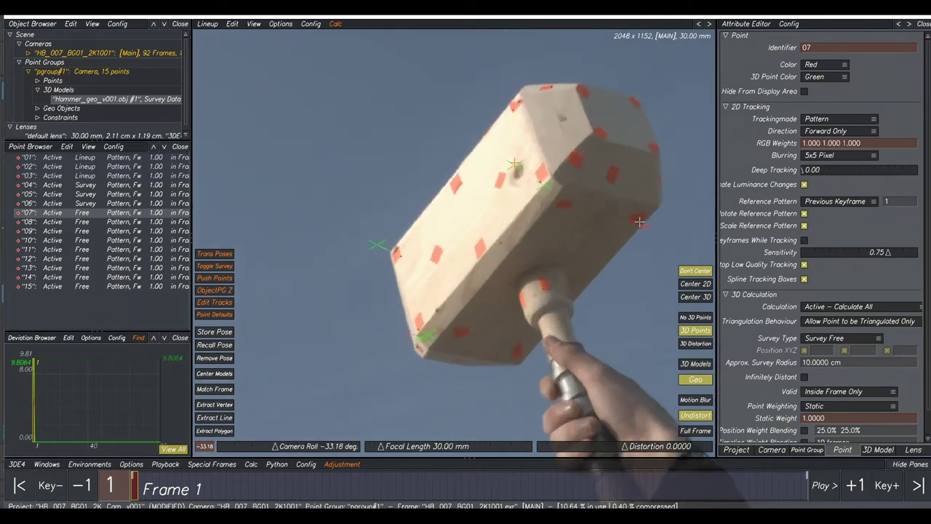
pyautogui.scroll(2, 651, 221)
pyautogui.scroll(1, 553, 218)
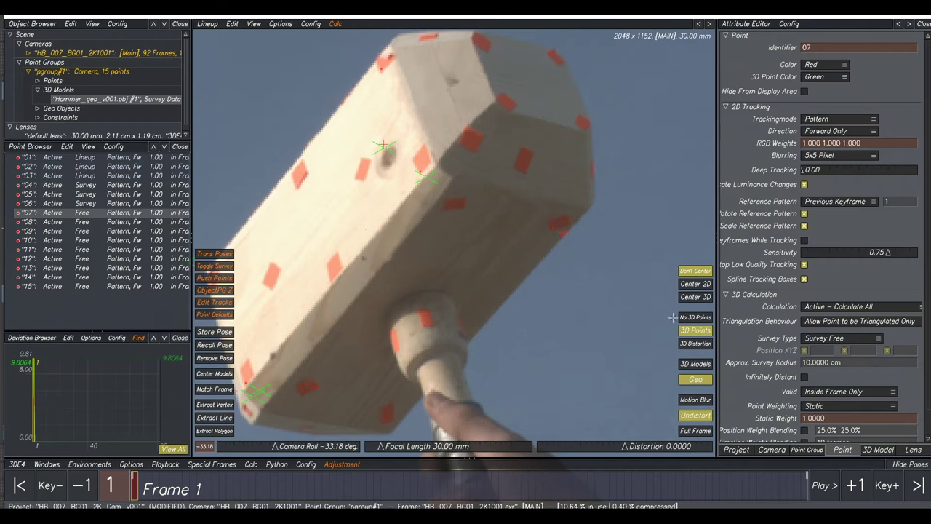
pyautogui.click(695, 364)
pyautogui.scroll(-2, 695, 366)
pyautogui.scroll(-2, 464, 289)
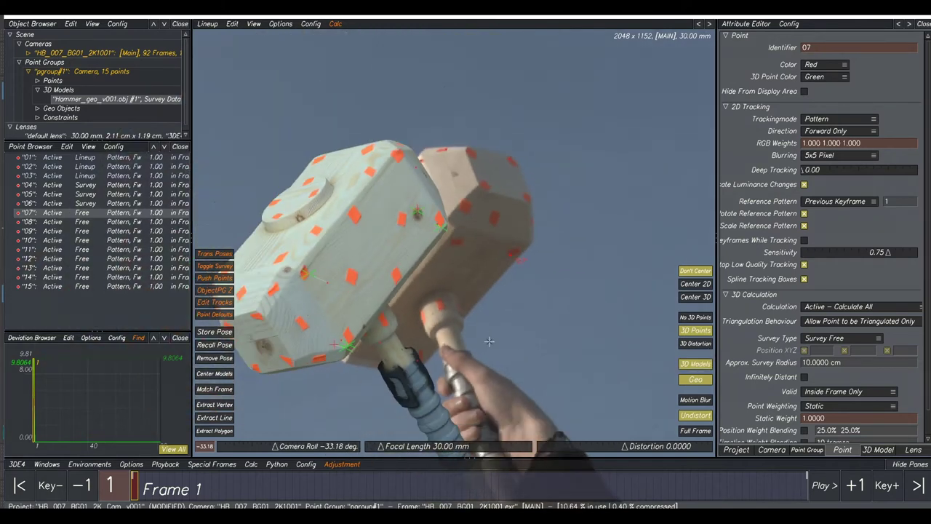
pyautogui.keyDown('alt'); pyautogui.moveTo(489, 341); pyautogui.dragTo(265, 245); pyautogui.keyUp('alt')
pyautogui.keyDown('alt'); pyautogui.moveTo(531, 353); pyautogui.dragTo(256, 218); pyautogui.keyUp('alt')
pyautogui.keyDown('alt'); pyautogui.moveTo(521, 320); pyautogui.dragTo(248, 168); pyautogui.keyUp('alt')
pyautogui.keyDown('alt'); pyautogui.moveTo(527, 252); pyautogui.dragTo(372, 300); pyautogui.keyUp('alt')
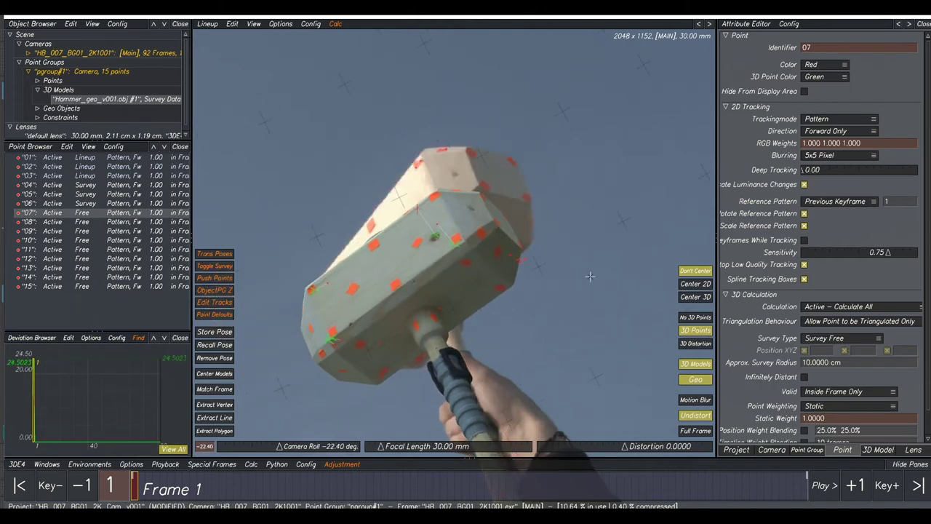
# Survey point 07 by extracting its polygon position at the outer marker on the far end of the head's handle-side face.
pyautogui.scroll(4, 550, 277)
pyautogui.click(207, 433)
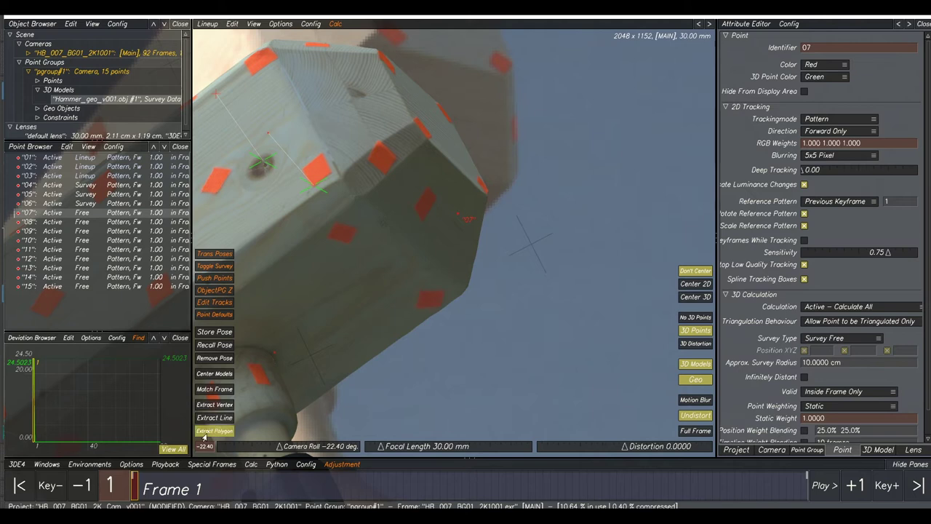
pyautogui.click(416, 308)
pyautogui.scroll(-4, 473, 284)
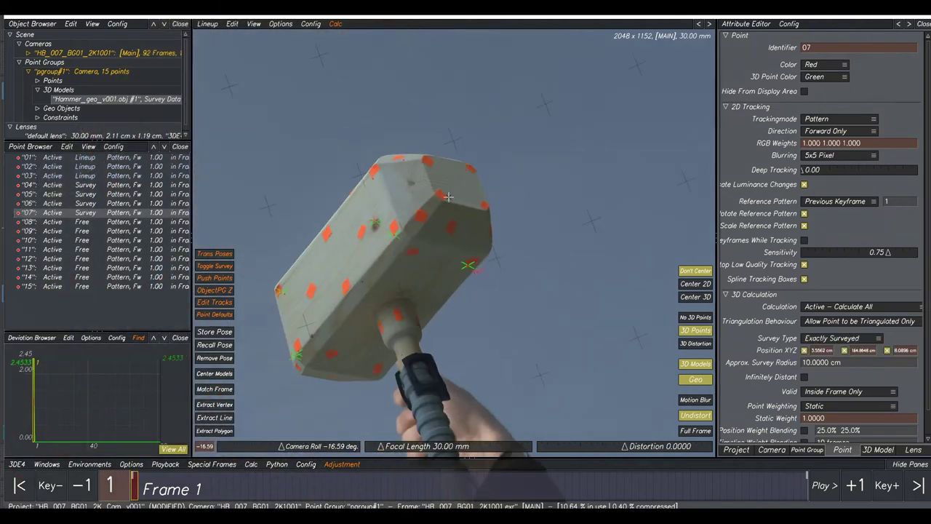
pyautogui.scroll(-2, 514, 257)
# Survey point 08 by extracting its polygon position at the outer corner marker on the near end of the head's handle-side face.
pyautogui.click(692, 365)
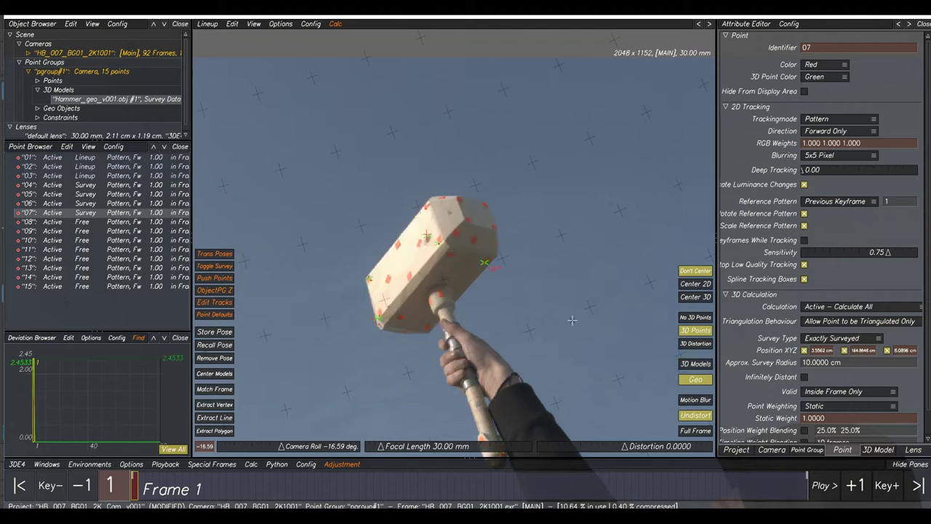
pyautogui.click(54, 221)
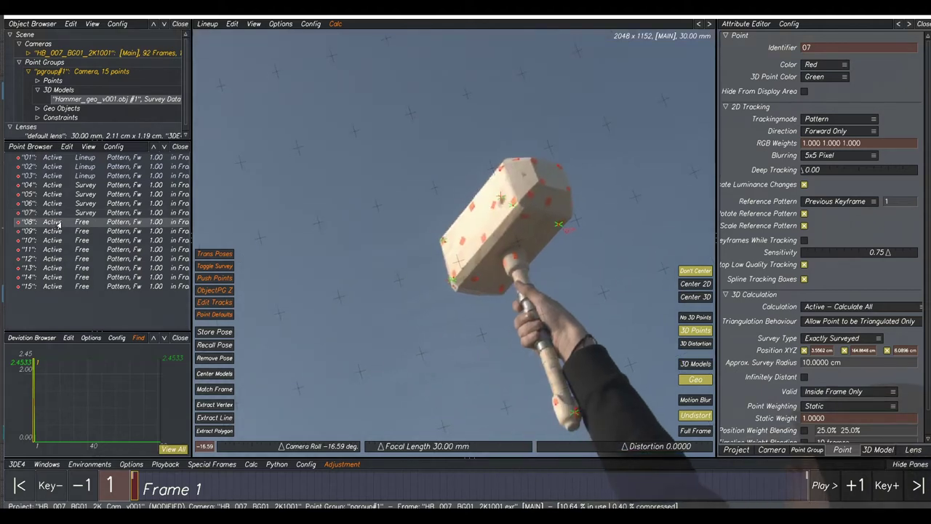
pyautogui.scroll(6, 451, 276)
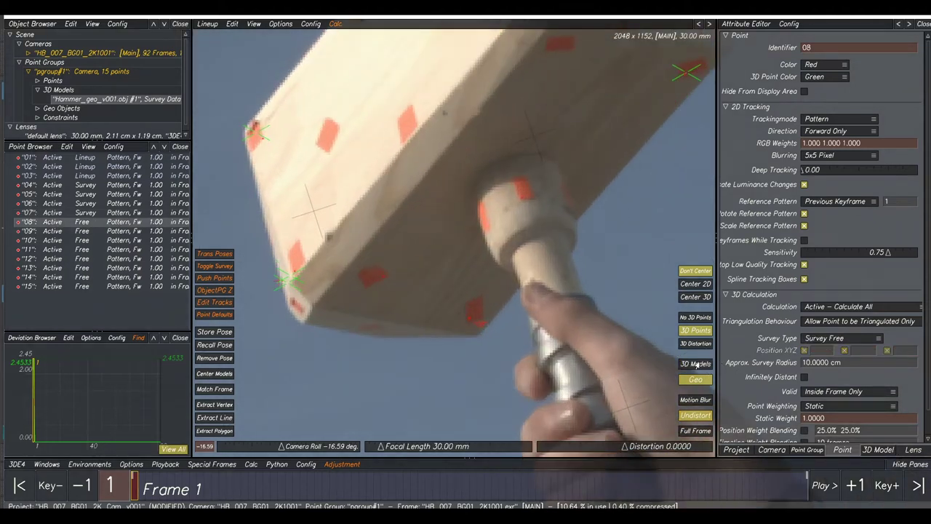
pyautogui.click(696, 364)
pyautogui.click(215, 430)
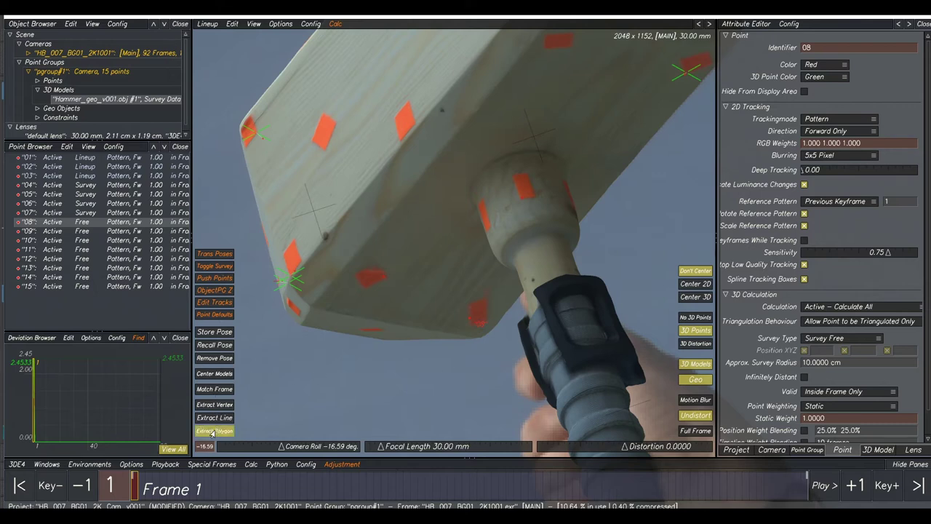
pyautogui.click(473, 322)
pyautogui.keyDown('ctrl'); pyautogui.moveTo(498, 314); pyautogui.dragTo(441, 308, button='right'); pyautogui.keyUp('ctrl')
pyautogui.keyDown('ctrl'); pyautogui.moveTo(607, 285); pyautogui.dragTo(550, 313, button='middle'); pyautogui.keyUp('ctrl')
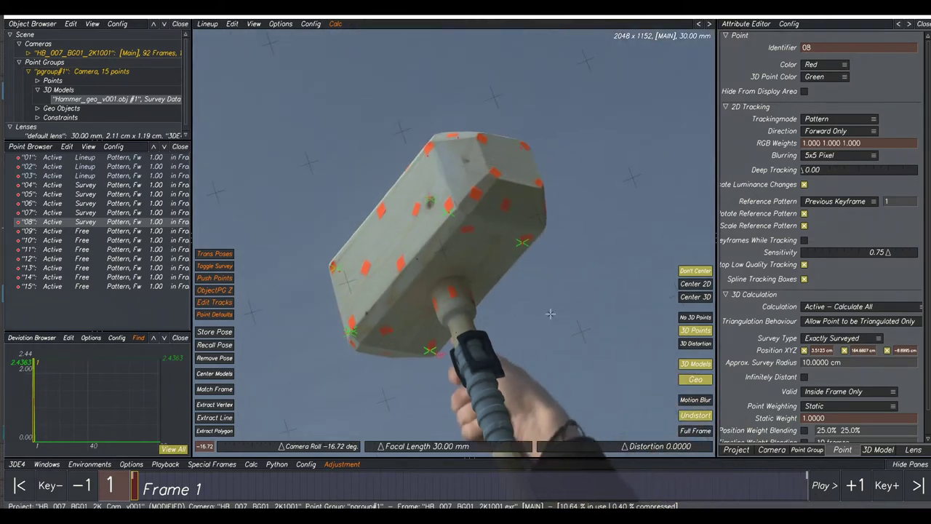
# Survey point 09 by extracting its polygon position at the marker on the far upper corner of the head's bright face.
pyautogui.click(118, 231)
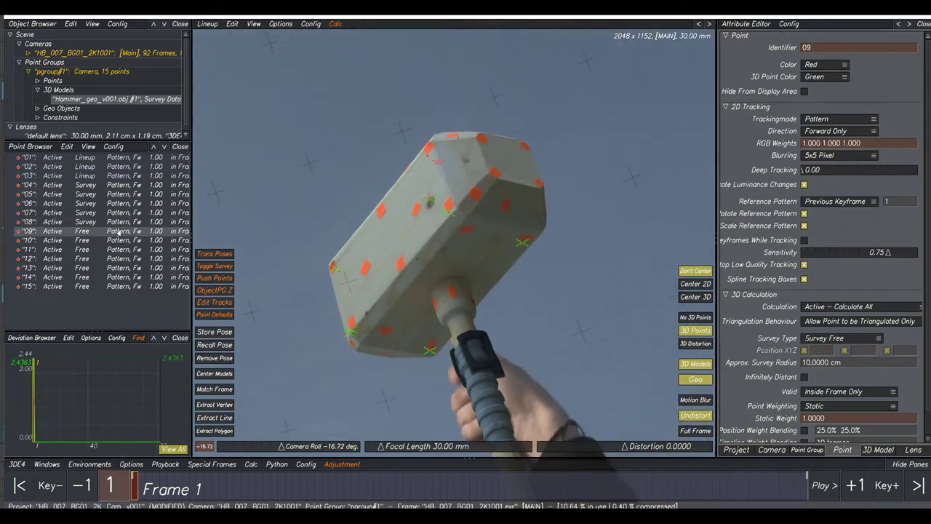
pyautogui.click(696, 363)
pyautogui.scroll(3, 389, 164)
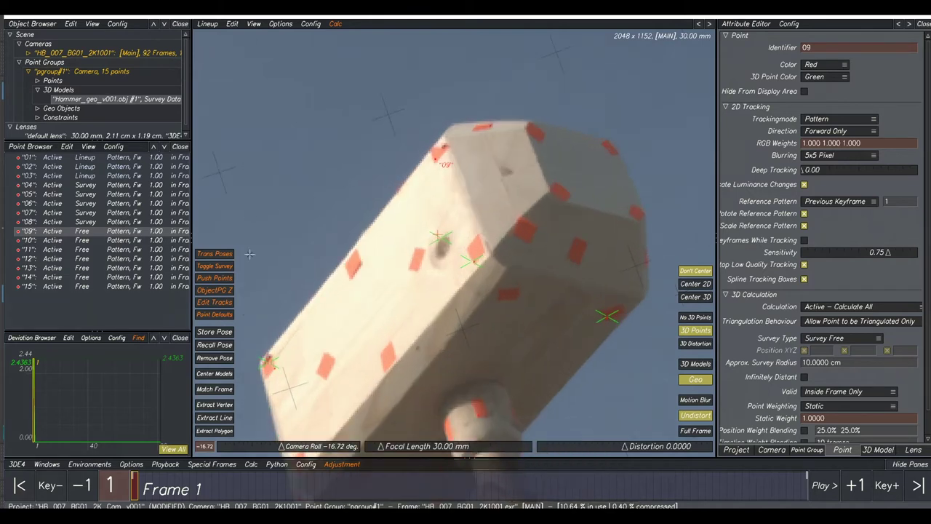
pyautogui.click(693, 365)
pyautogui.click(688, 362)
pyautogui.click(687, 362)
pyautogui.click(215, 430)
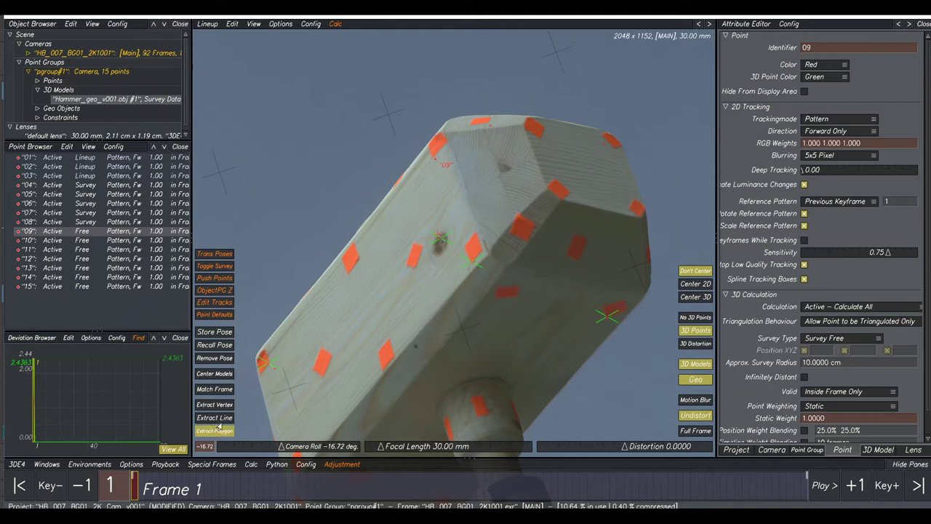
pyautogui.click(434, 155)
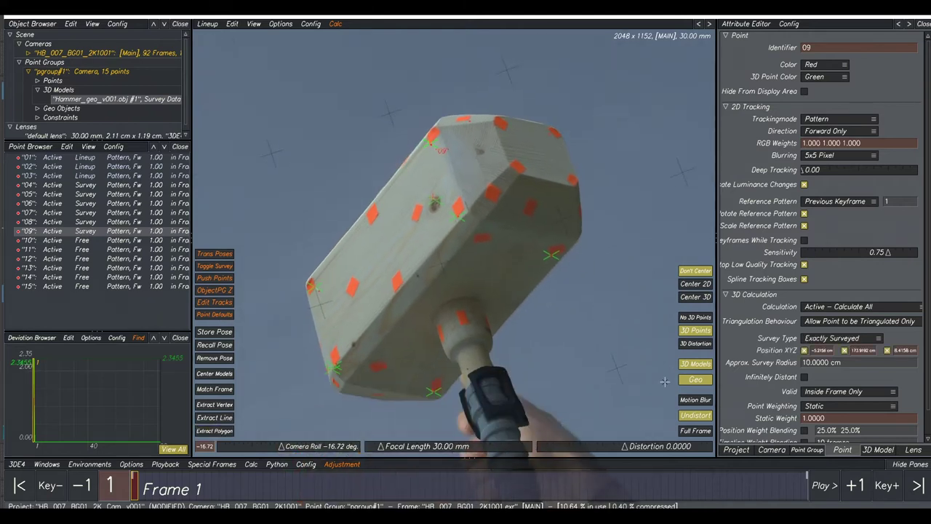
# Survey point 10 by extracting its polygon position at the inner corner of the marker on the far end's upper outer edge.
pyautogui.click(108, 240)
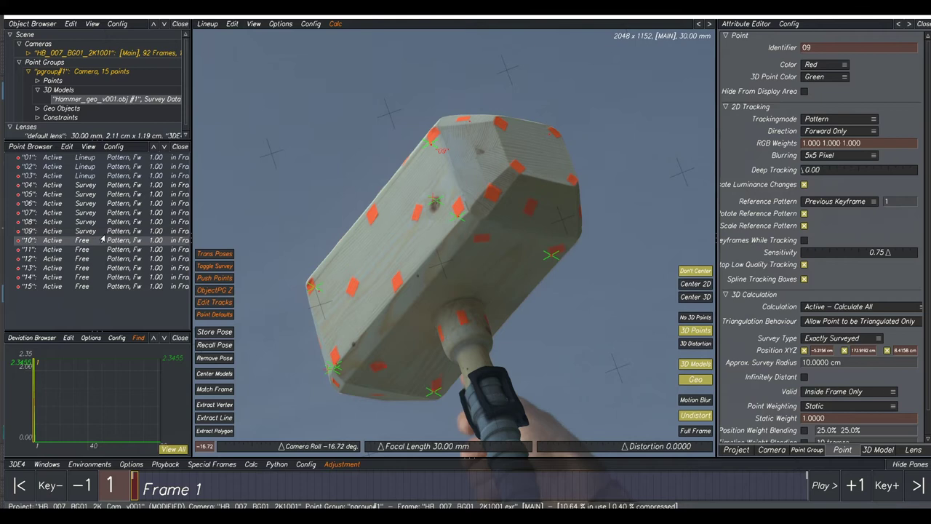
pyautogui.click(688, 365)
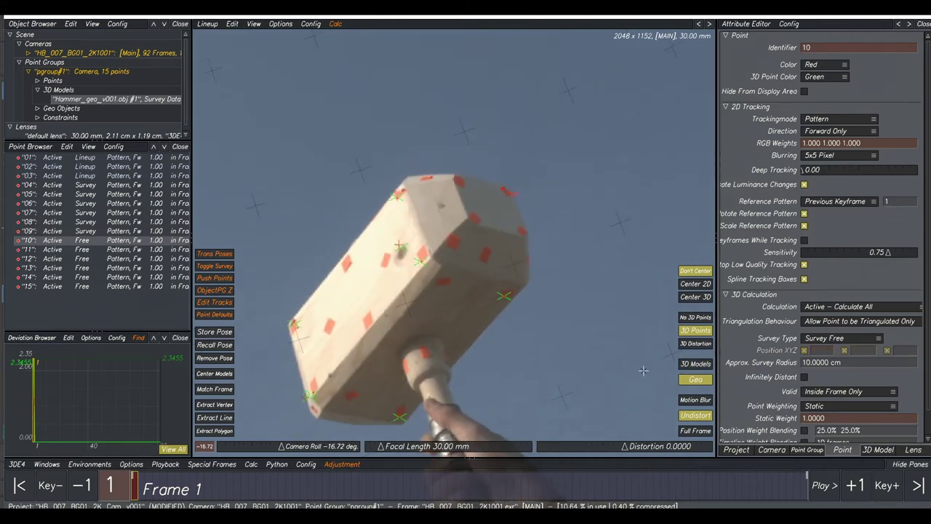
pyautogui.click(692, 364)
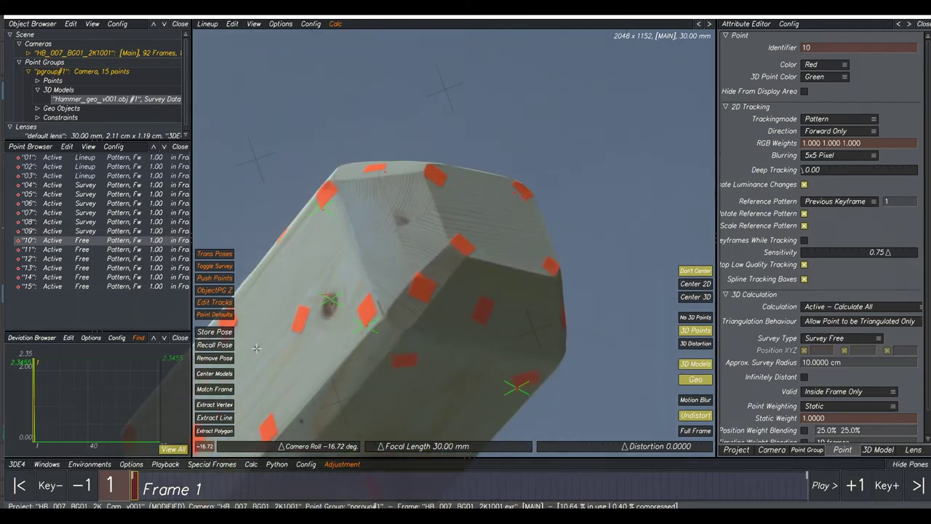
pyautogui.click(214, 430)
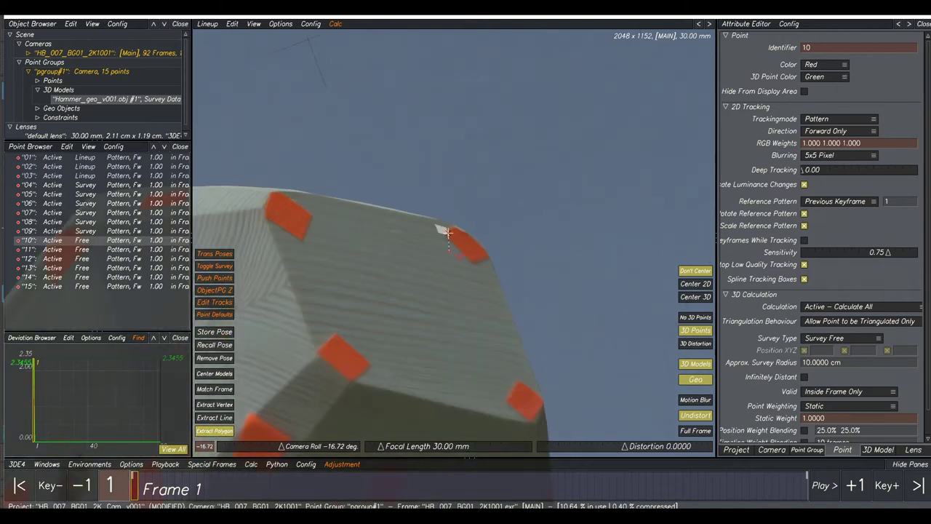
pyautogui.click(447, 232)
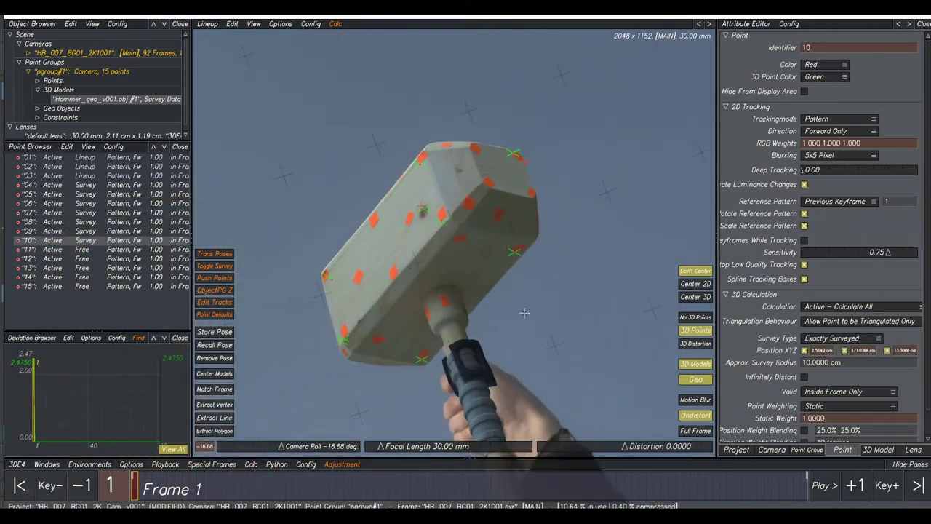
# Survey point 11 by extracting its polygon position at the lower tip of the unsurveyed marker on the handle's end knob.
pyautogui.click(695, 364)
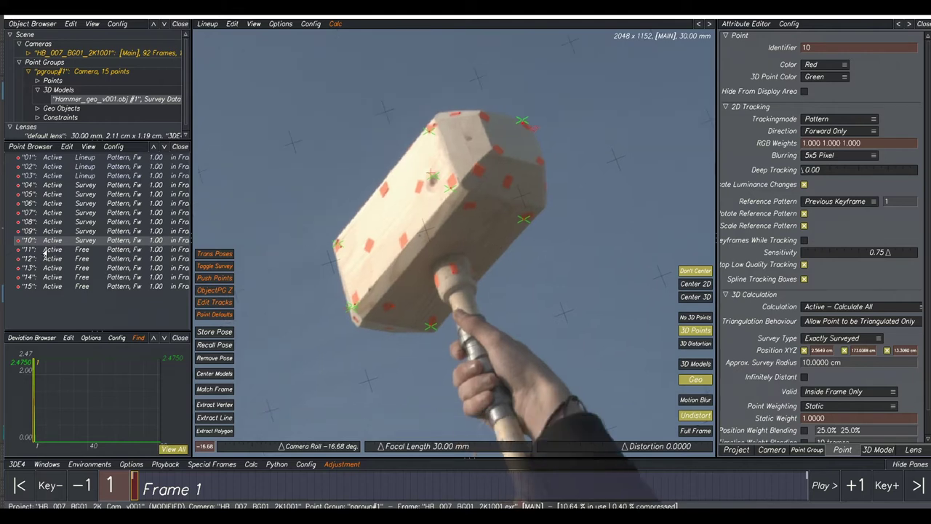
pyautogui.click(58, 250)
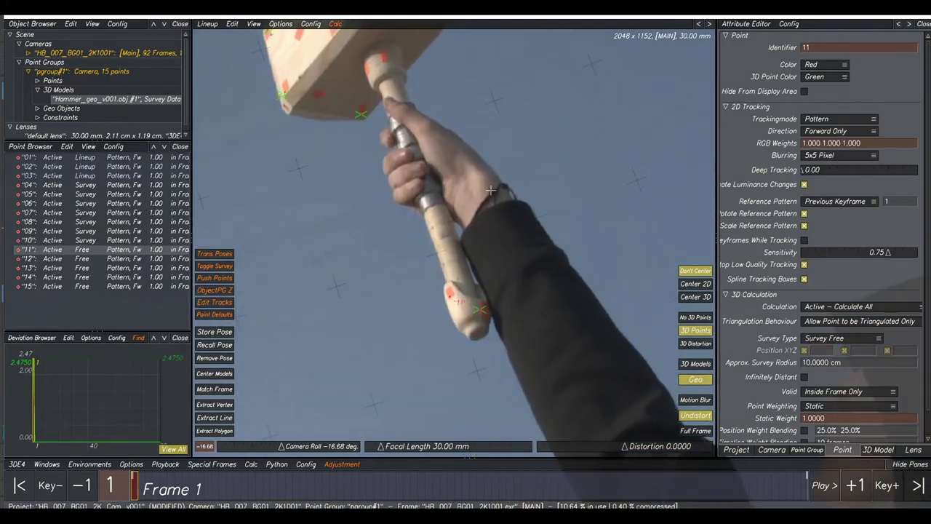
pyautogui.click(695, 364)
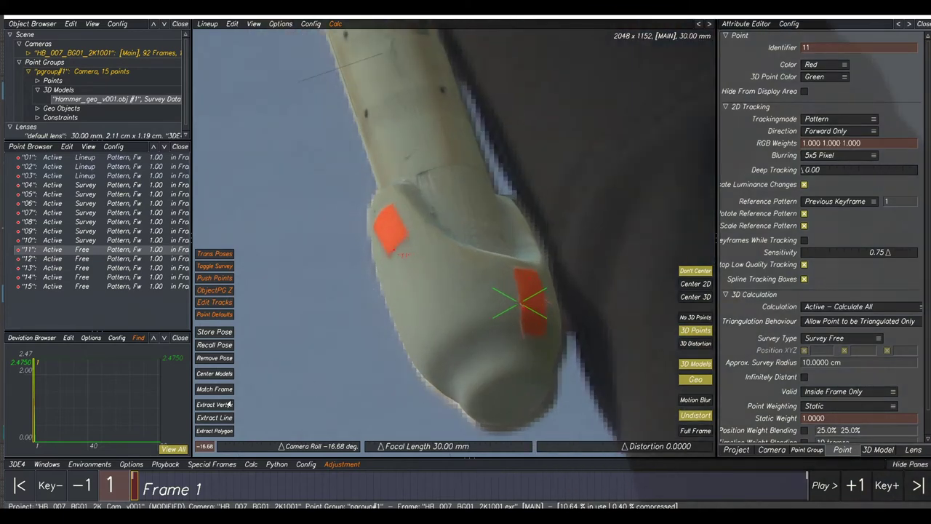
pyautogui.click(215, 430)
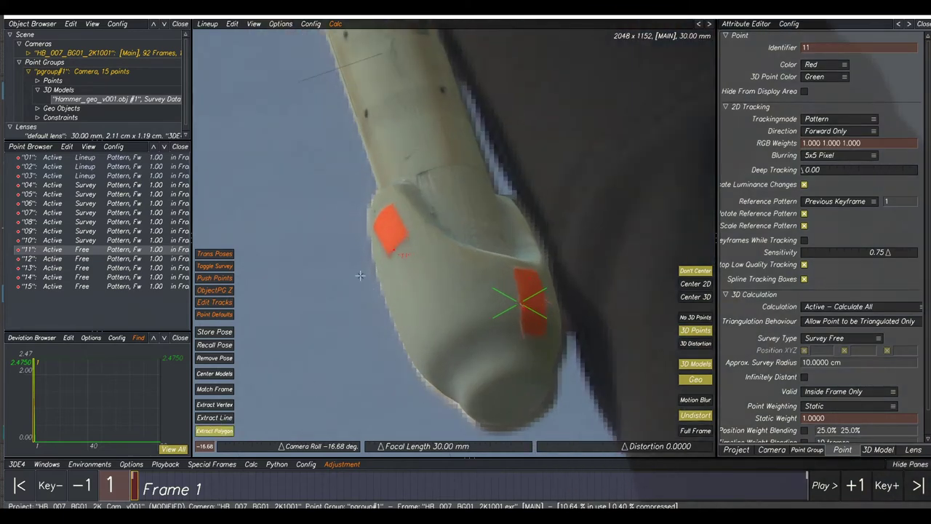
pyautogui.click(395, 253)
pyautogui.scroll(-4, 395, 253)
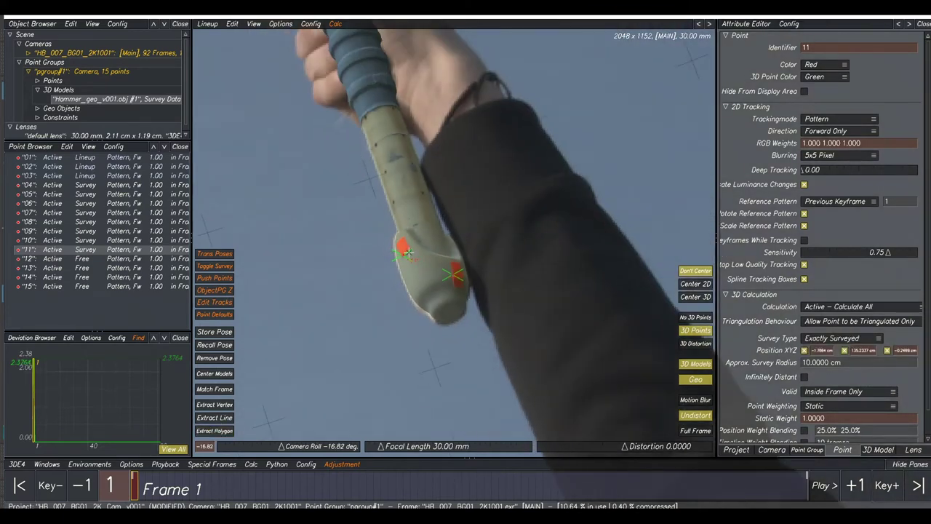
# Survey point 12 by extracting its polygon position at the upper corner of the end knob's marker nearest the sleeve.
pyautogui.click(136, 259)
pyautogui.click(699, 365)
pyautogui.click(699, 365)
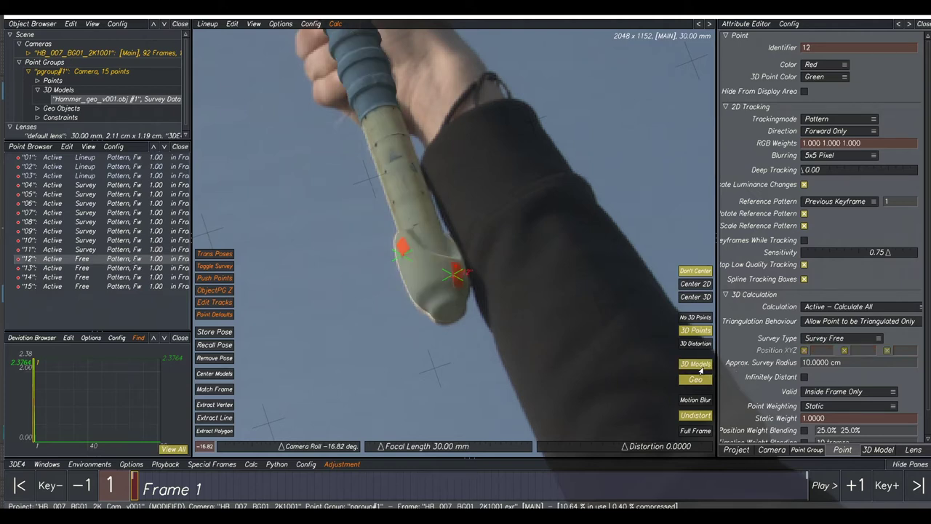
pyautogui.click(214, 430)
pyautogui.scroll(3, 444, 298)
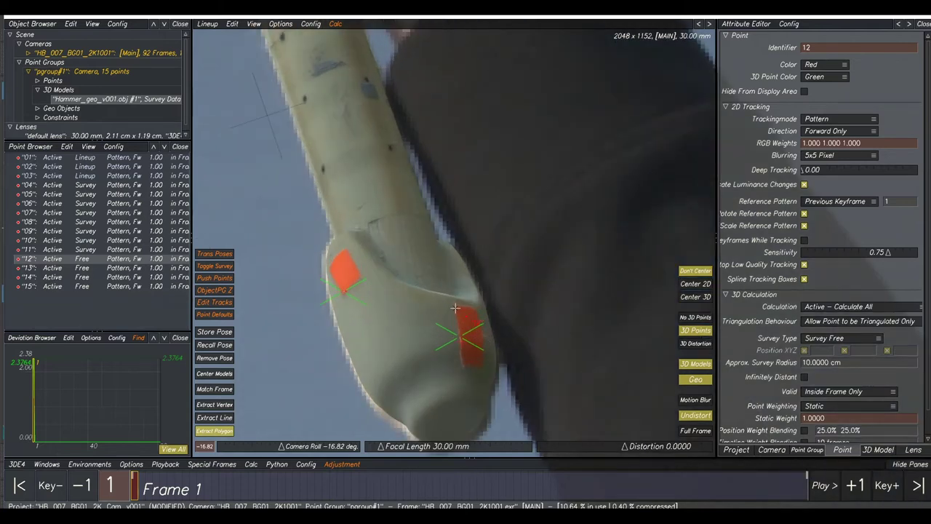
pyautogui.click(455, 308)
pyautogui.scroll(-5, 444, 290)
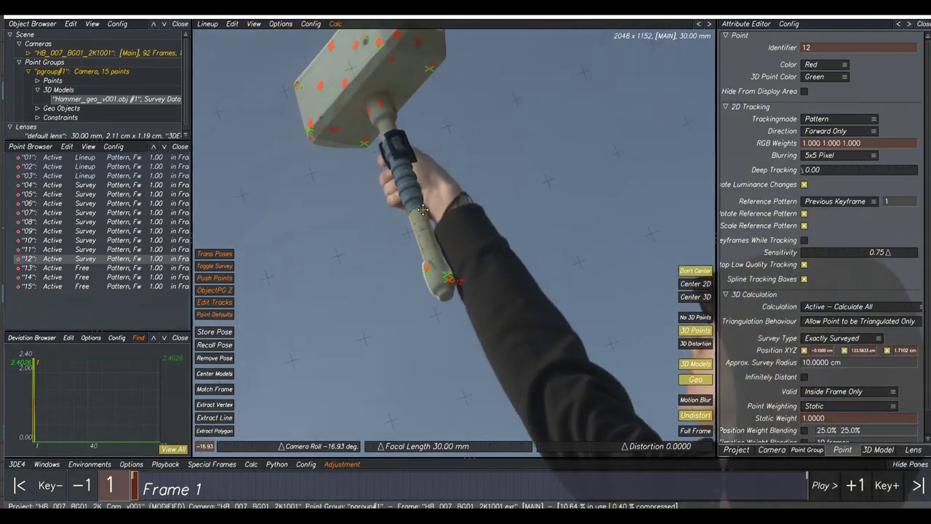
# Survey point 13 by extracting its polygon position at the right corner of the thin marker along the head's topmost edge.
pyautogui.scroll(4, 423, 210)
pyautogui.click(126, 268)
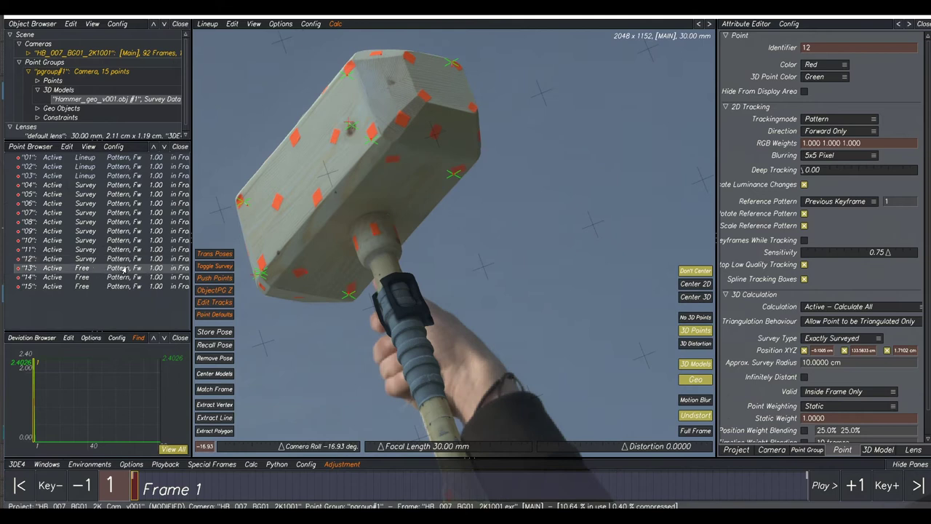
pyautogui.scroll(-2, 418, 181)
pyautogui.moveTo(409, 179); pyautogui.dragTo(501, 142, button='middle')
pyautogui.moveTo(600, 279); pyautogui.dragTo(542, 221, button='middle')
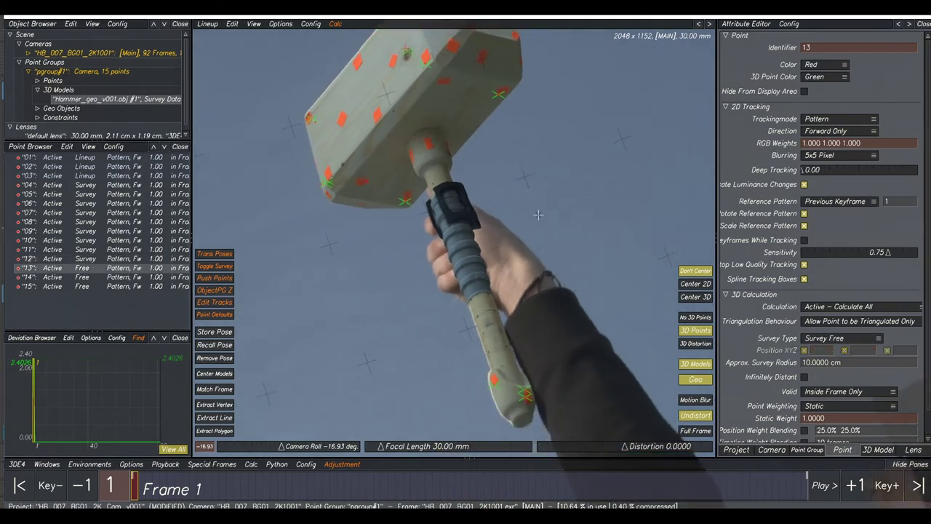
pyautogui.moveTo(496, 168); pyautogui.dragTo(514, 258, button='middle')
pyautogui.click(696, 363)
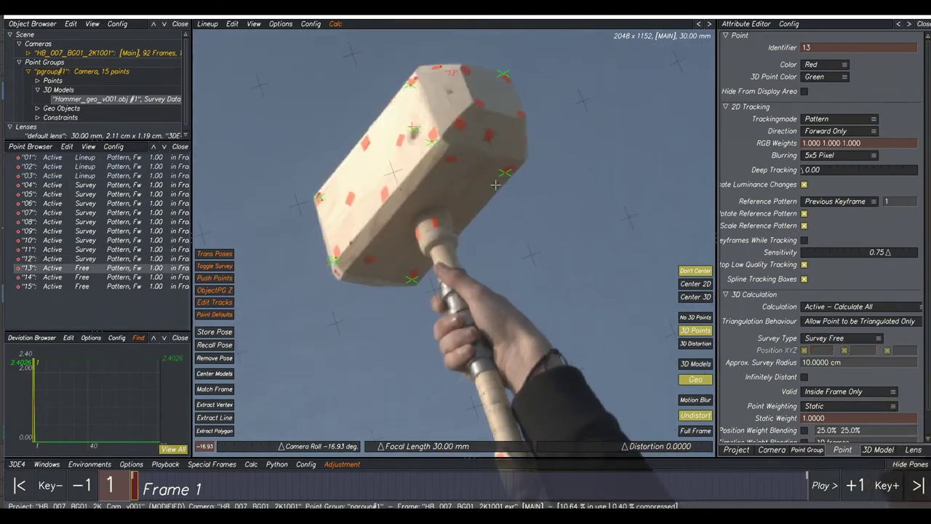
pyautogui.scroll(4, 482, 128)
pyautogui.moveTo(472, 143); pyautogui.dragTo(491, 323, button='middle')
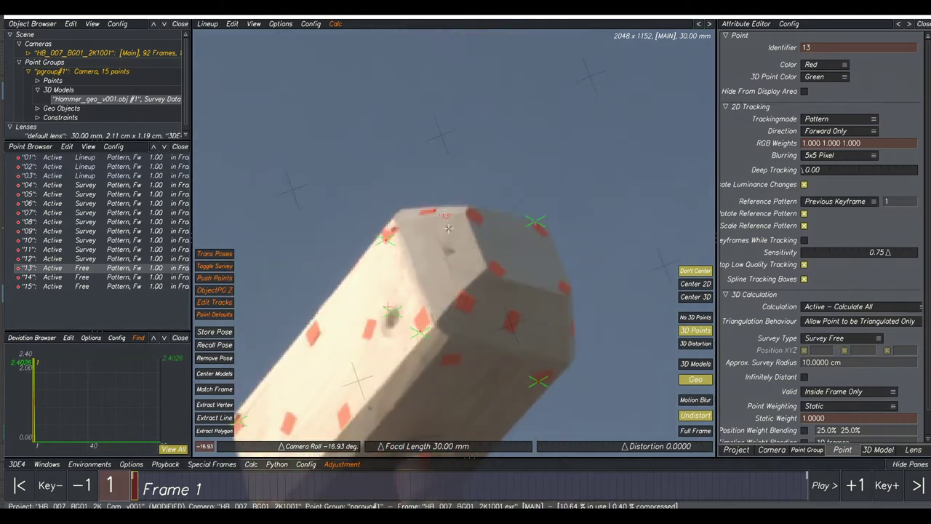
pyautogui.click(692, 364)
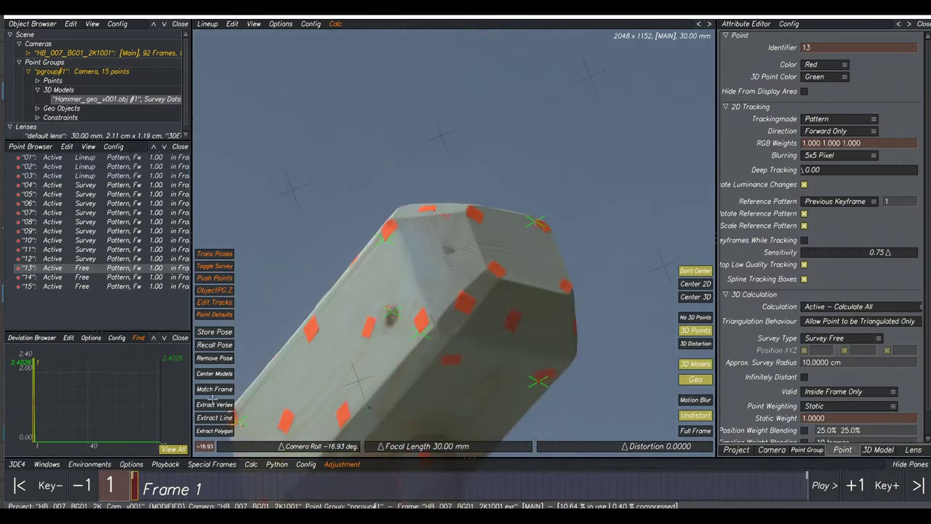
pyautogui.click(215, 430)
pyautogui.scroll(2, 466, 190)
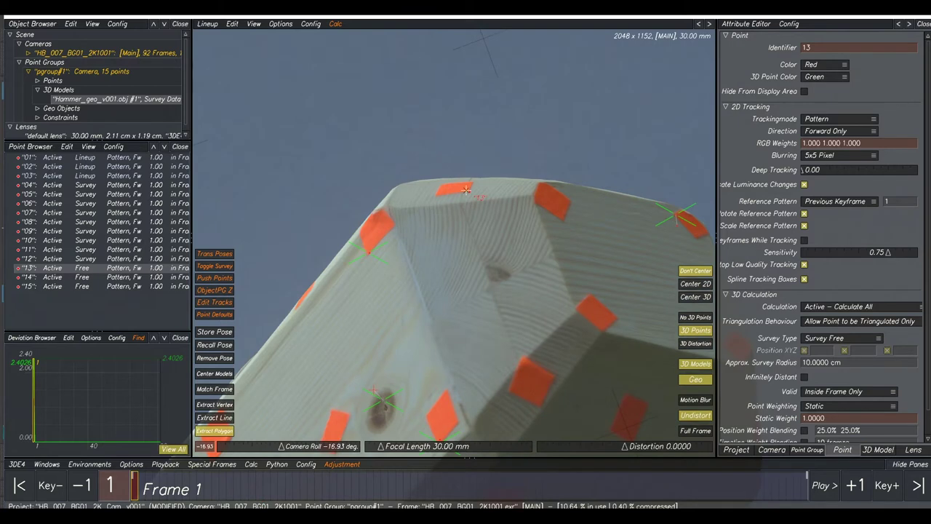
pyautogui.click(469, 190)
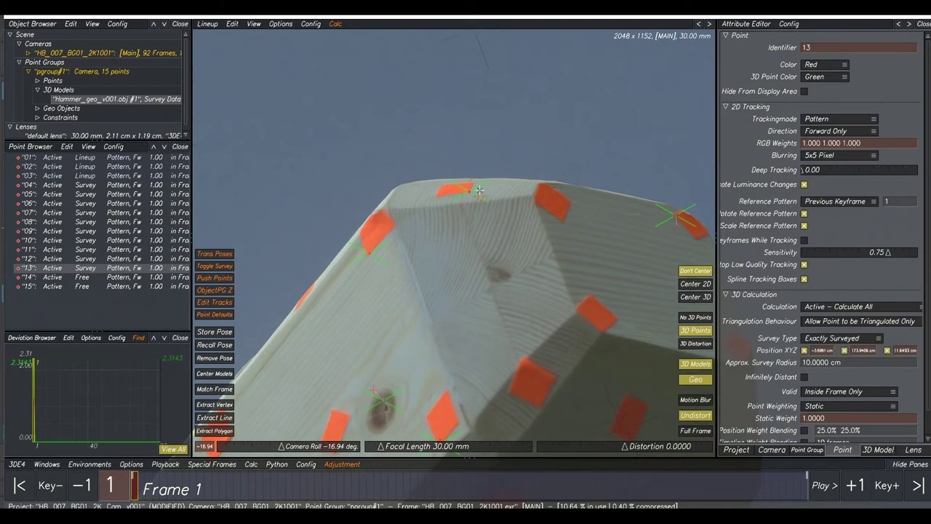
# Survey point 14 by extracting its polygon position at the handle-side tip of the marker on the head's shaded underside.
pyautogui.click(123, 277)
pyautogui.scroll(-3, 521, 221)
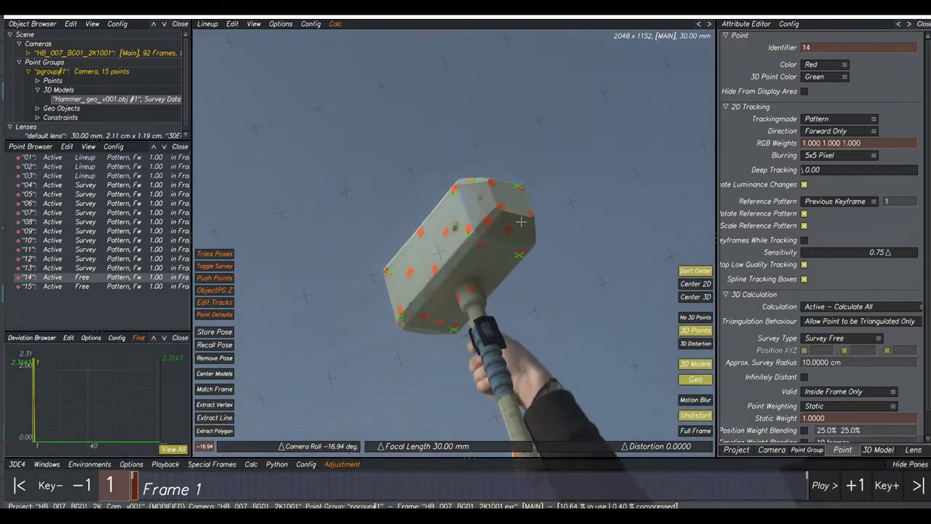
pyautogui.scroll(3, 534, 340)
pyautogui.scroll(5, 628, 410)
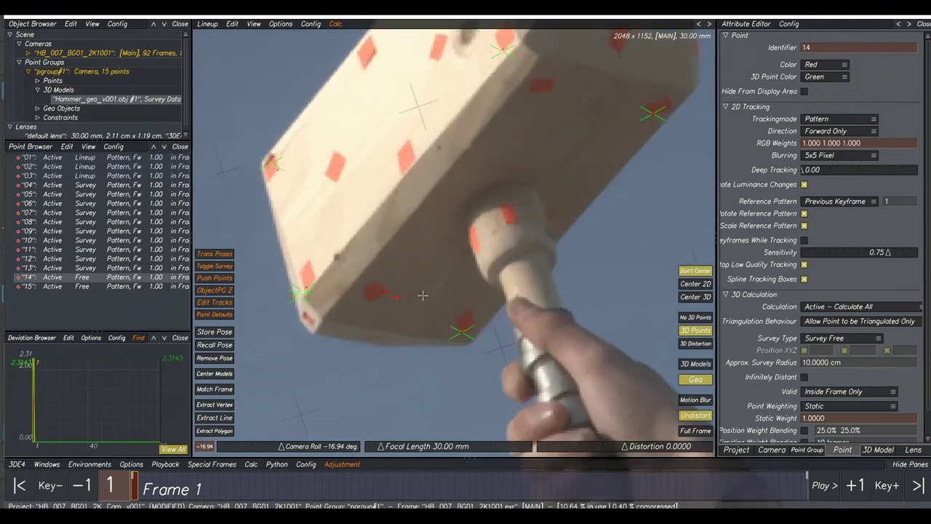
pyautogui.click(215, 432)
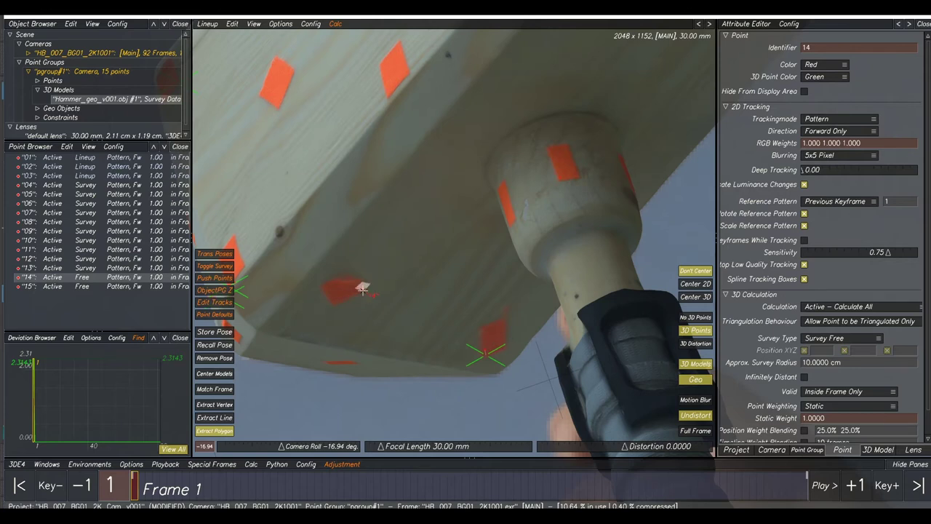
pyautogui.click(359, 291)
# Survey point 15 by extracting its polygon position at the lower-left corner of the front marker on the handle's collar.
pyautogui.click(113, 287)
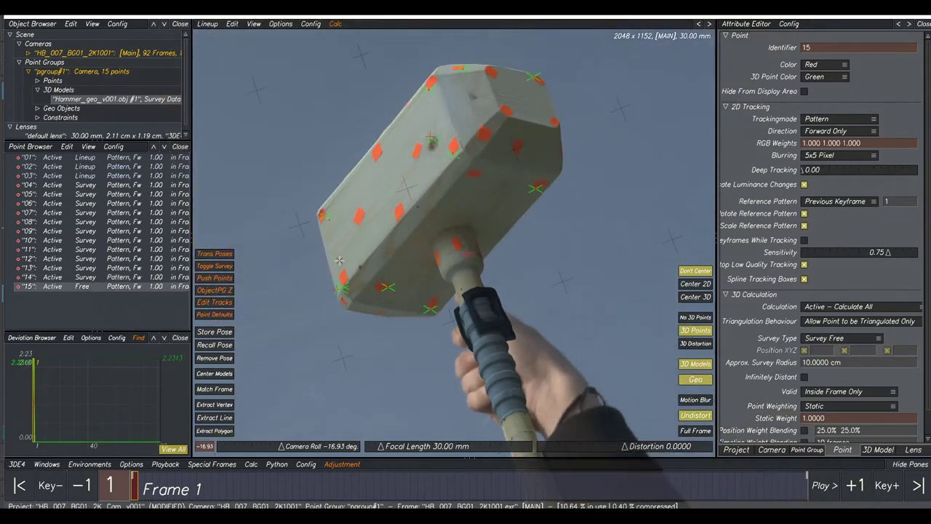
pyautogui.scroll(3, 477, 285)
pyautogui.click(695, 369)
pyautogui.click(695, 368)
pyautogui.click(694, 367)
pyautogui.click(693, 368)
pyautogui.click(693, 367)
pyautogui.click(693, 365)
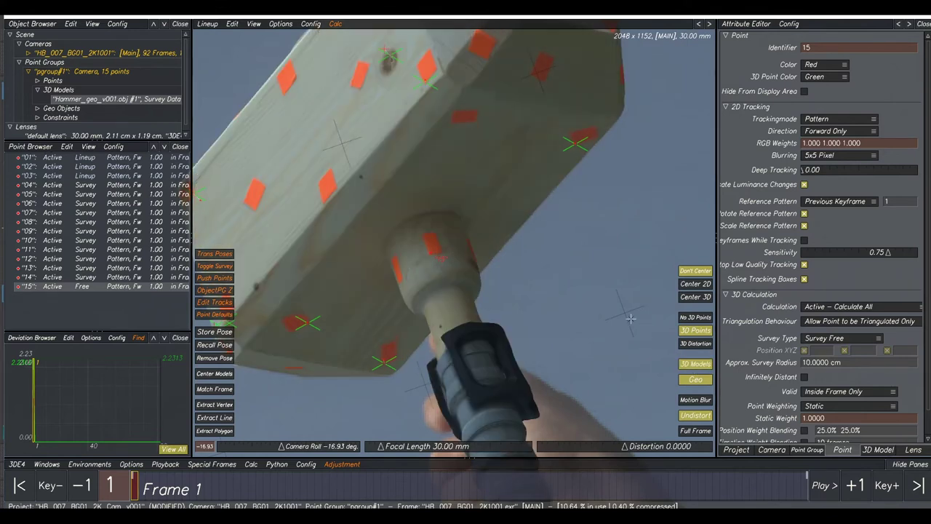
pyautogui.click(215, 431)
pyautogui.scroll(3, 477, 233)
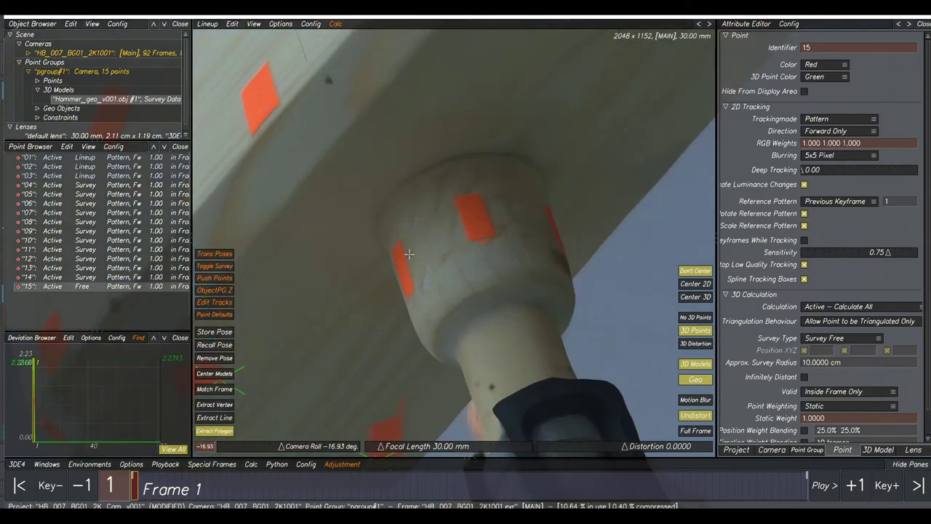
pyautogui.click(471, 239)
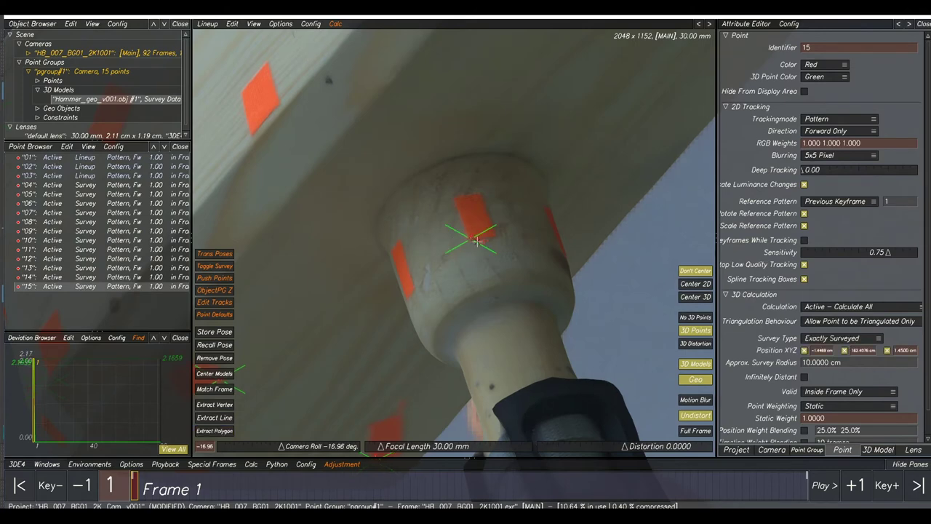
# Calculate the whole scene from the surveyed points and use the result.
pyautogui.scroll(-3, 480, 225)
pyautogui.hotkey('alt', 'c')
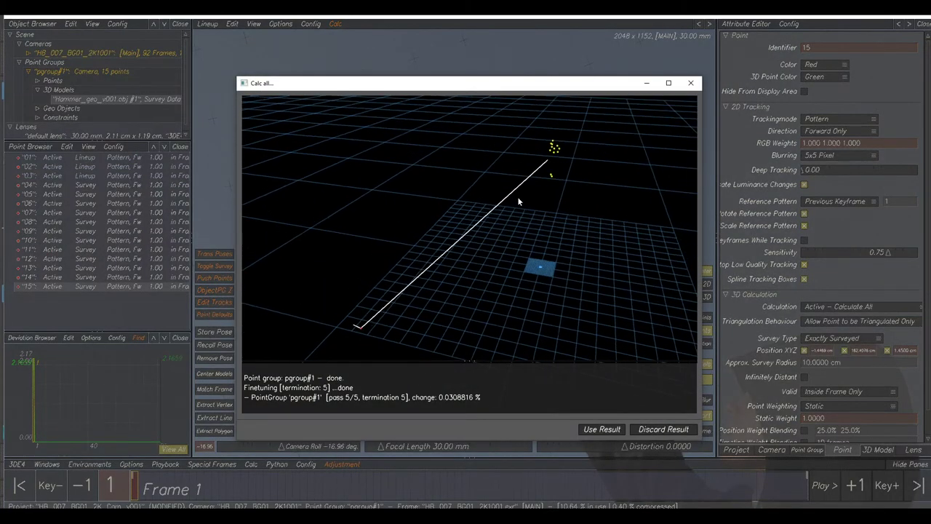
pyautogui.click(603, 429)
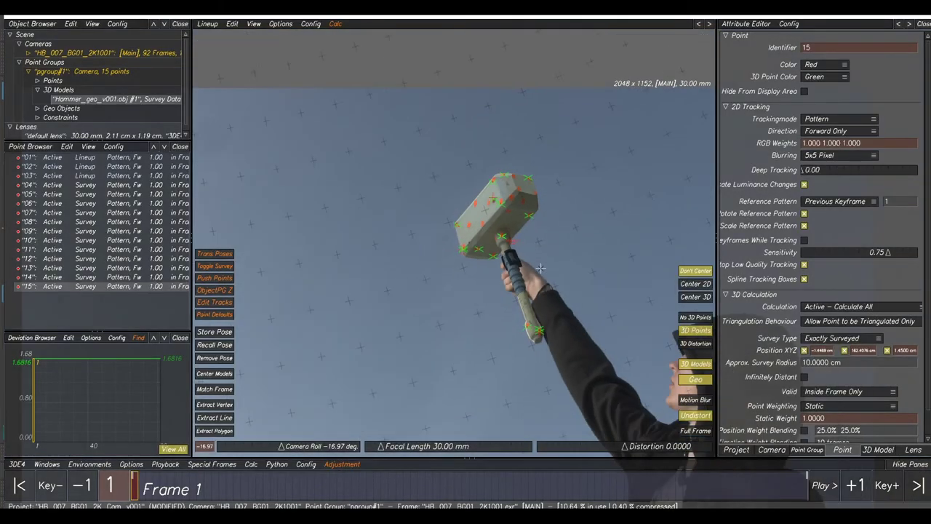
# Compare the 3D hammer model's alignment with the footage by toggling the model's display.
pyautogui.scroll(2, 471, 226)
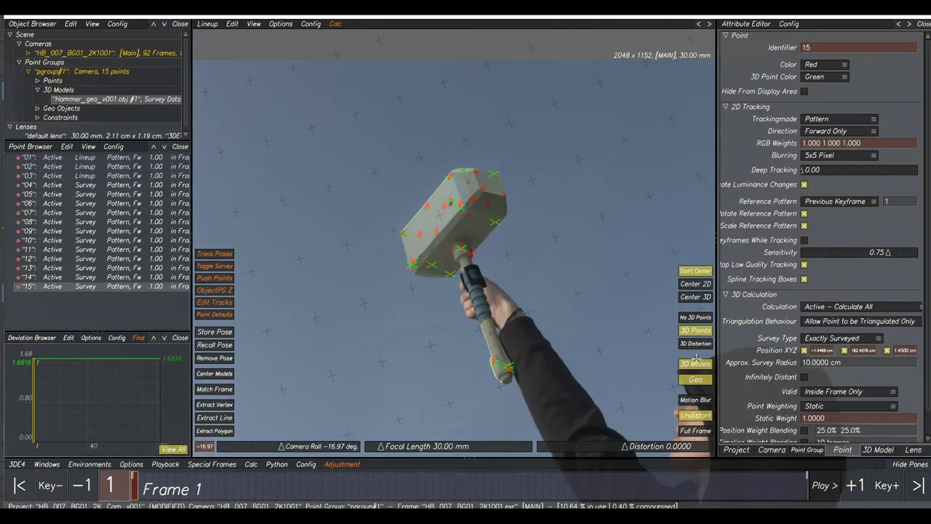
pyautogui.click(694, 366)
pyautogui.click(693, 365)
pyautogui.click(693, 365)
pyautogui.click(693, 366)
pyautogui.click(693, 365)
pyautogui.click(693, 366)
pyautogui.scroll(3, 474, 348)
# Delete the three lineup points 01, 02 and 03, keeping the 3D model.
pyautogui.moveTo(109, 177); pyautogui.dragTo(111, 157)
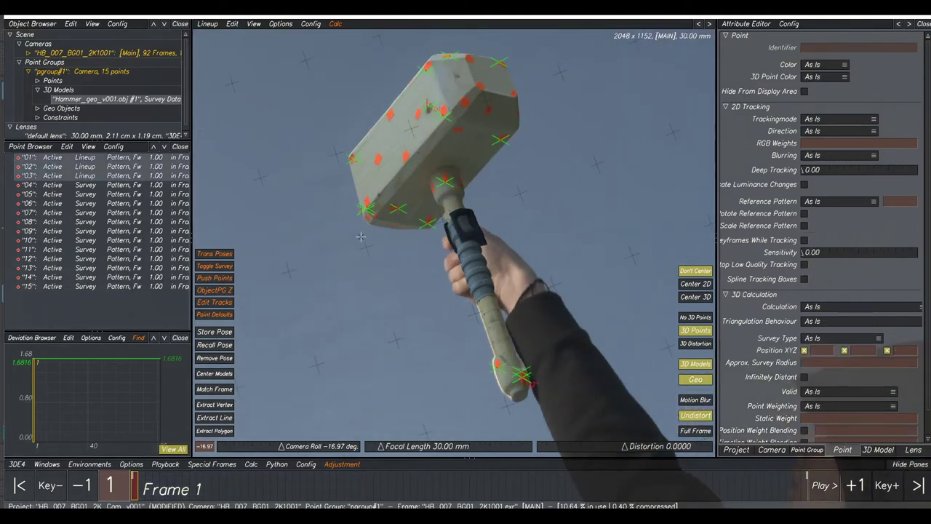
pyautogui.press('Delete')
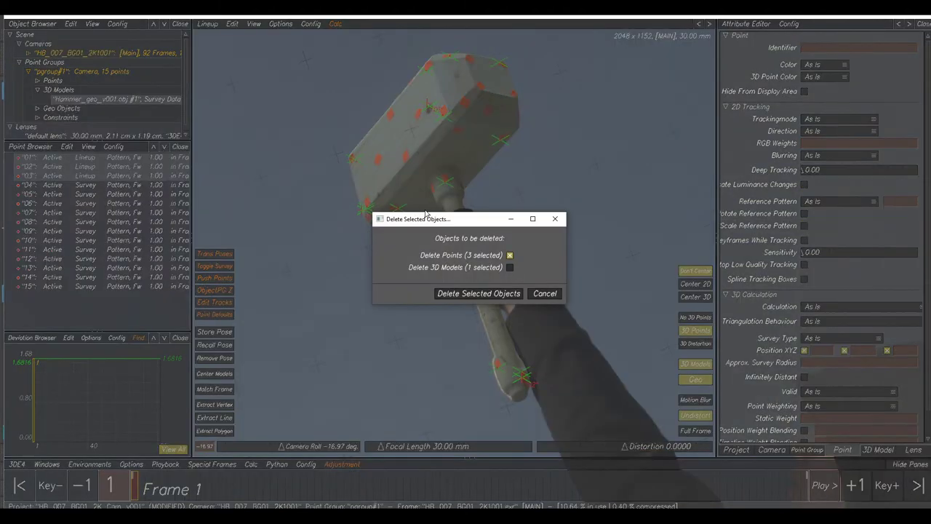
pyautogui.click(478, 293)
# Examine how closely the model's markers match the footage at the head's near corners by toggling the model's display.
pyautogui.click(695, 365)
pyautogui.click(695, 365)
pyautogui.click(695, 365)
pyautogui.scroll(3, 384, 189)
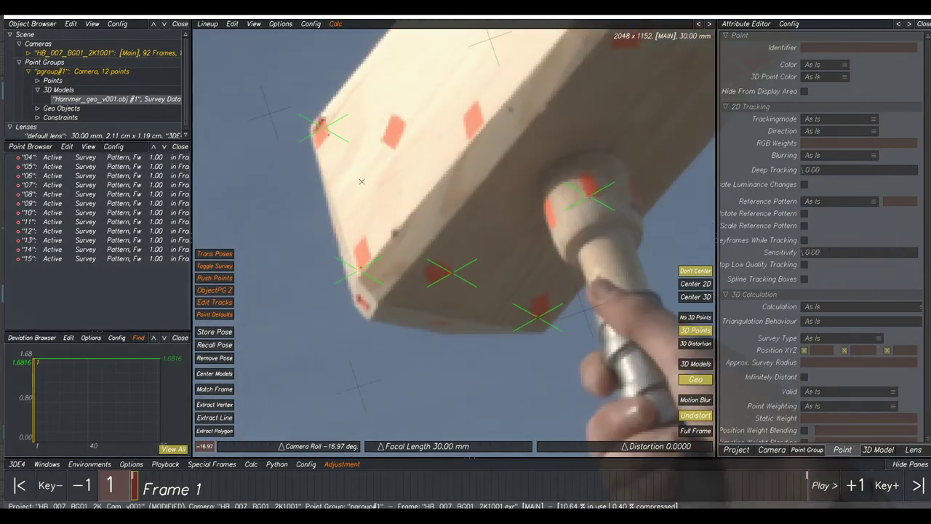
pyautogui.scroll(3, 362, 181)
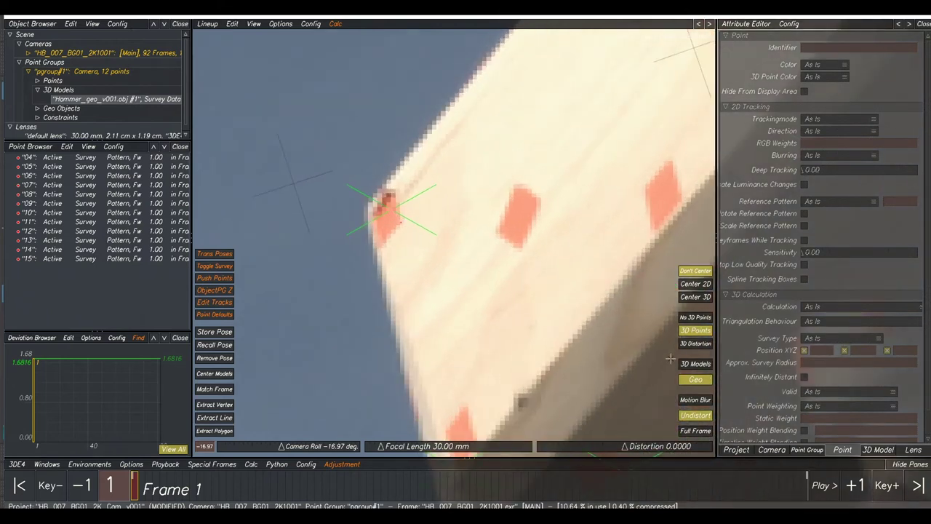
pyautogui.click(691, 364)
pyautogui.click(691, 364)
pyautogui.click(691, 364)
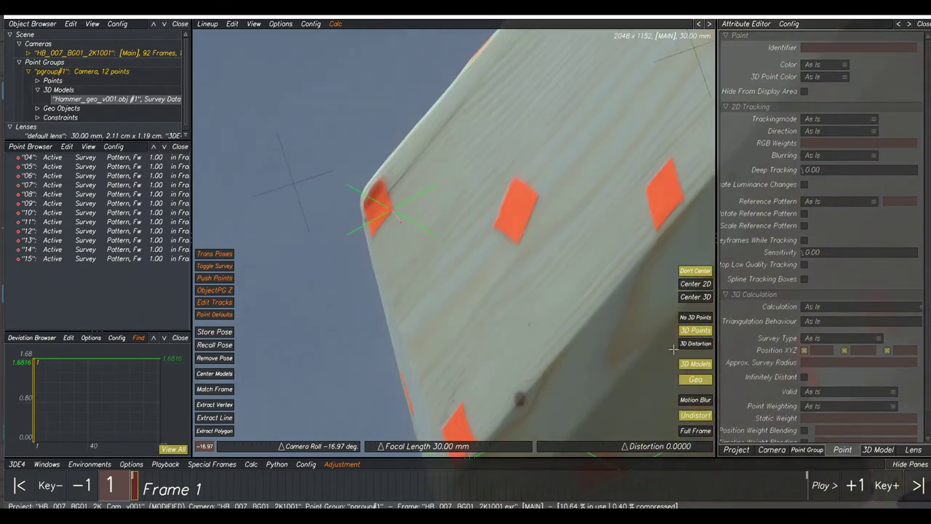
pyautogui.click(684, 365)
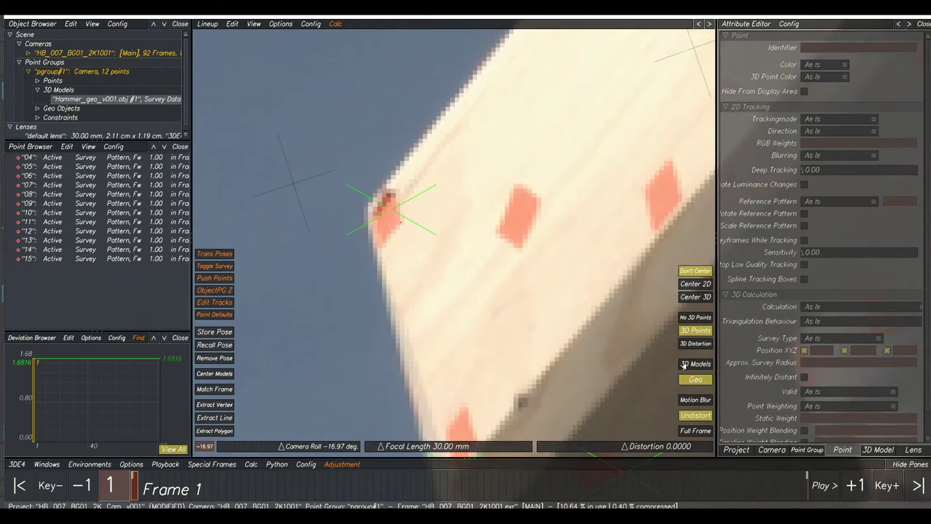
pyautogui.click(700, 366)
pyautogui.scroll(-6, 545, 149)
pyautogui.moveTo(560, 178)
pyautogui.keyDown('ctrl'); pyautogui.mouseDown(button='middle')
pyautogui.moveTo(447, 233)
pyautogui.moveTo(562, 179)
pyautogui.mouseUp(button='middle'); pyautogui.keyUp('ctrl')
pyautogui.scroll(-2, 563, 179)
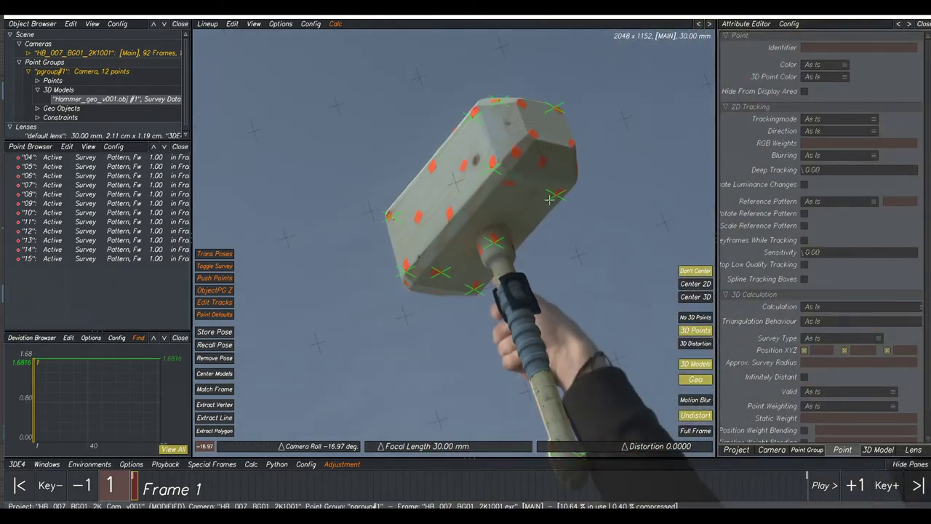
pyautogui.scroll(-3, 550, 200)
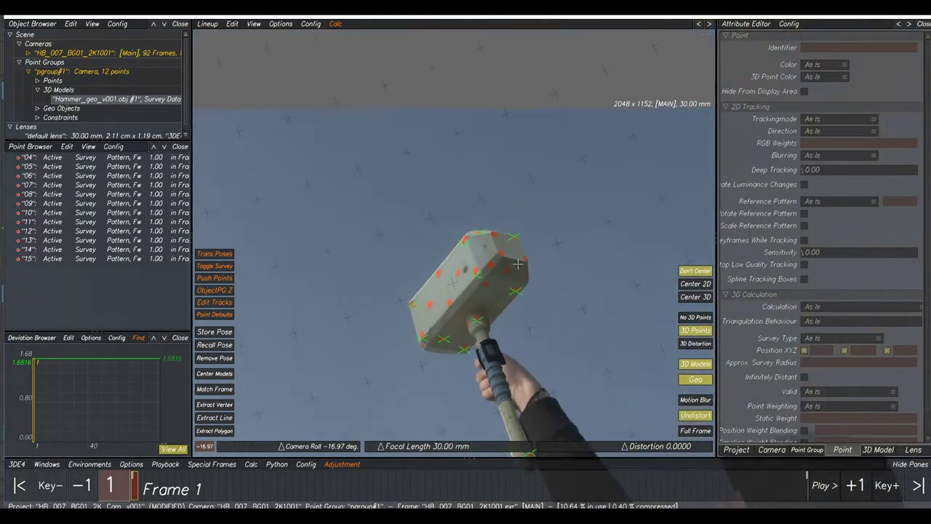
# Set the default lens's focal length parameter from fixed to Adjust.
pyautogui.click(917, 450)
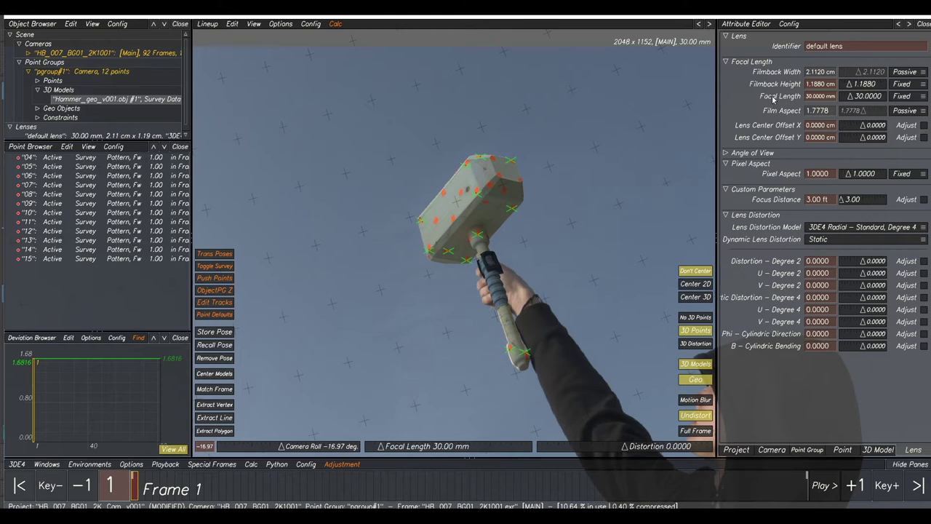
pyautogui.click(905, 97)
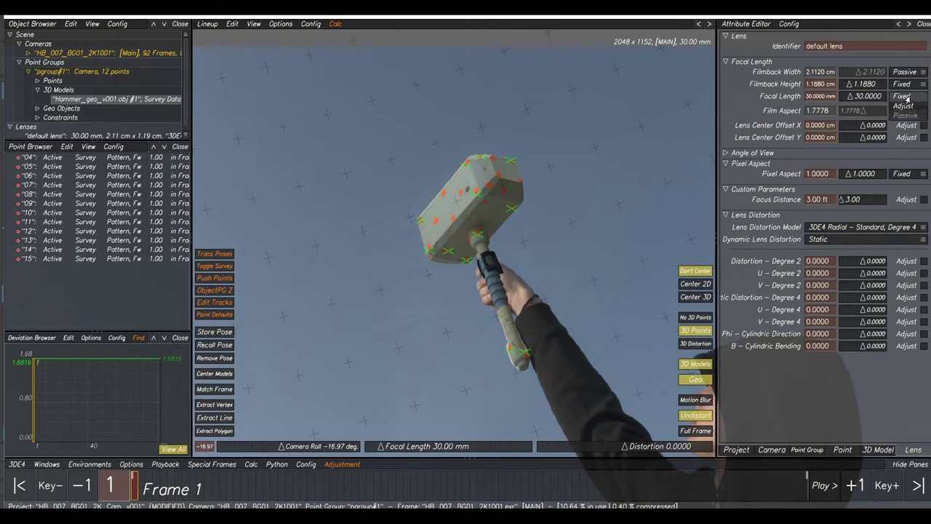
pyautogui.click(906, 106)
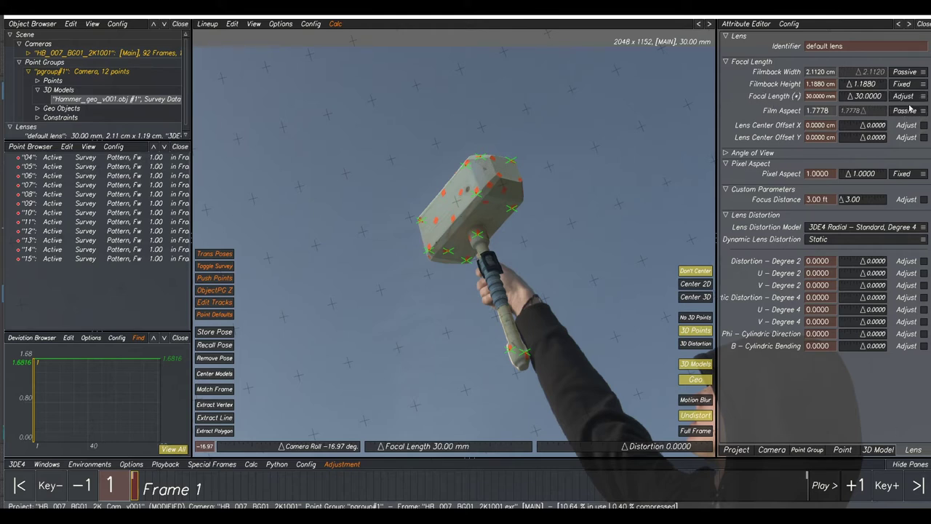
# Run a parameter adjustment of the lens's focal length with the Adaptive method and transfer the best result to the project.
pyautogui.click(47, 464)
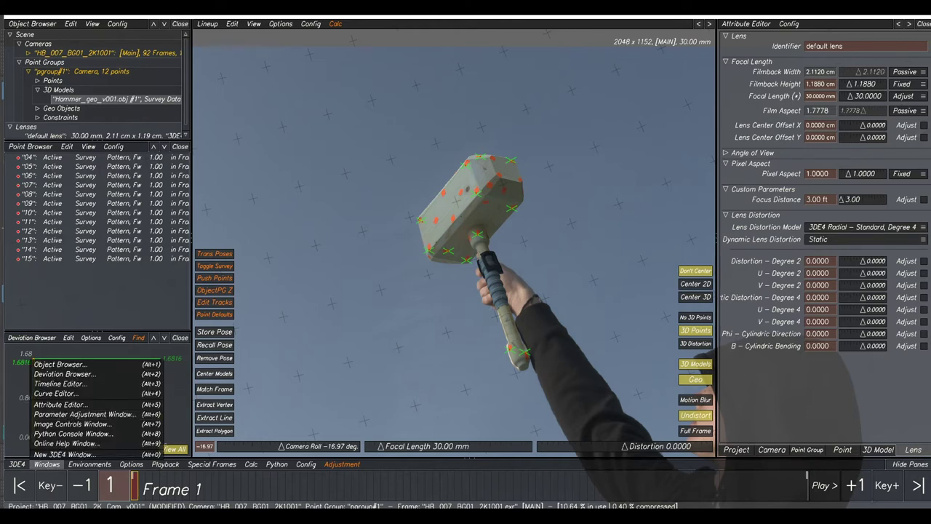
pyautogui.click(85, 414)
pyautogui.click(512, 276)
pyautogui.click(511, 287)
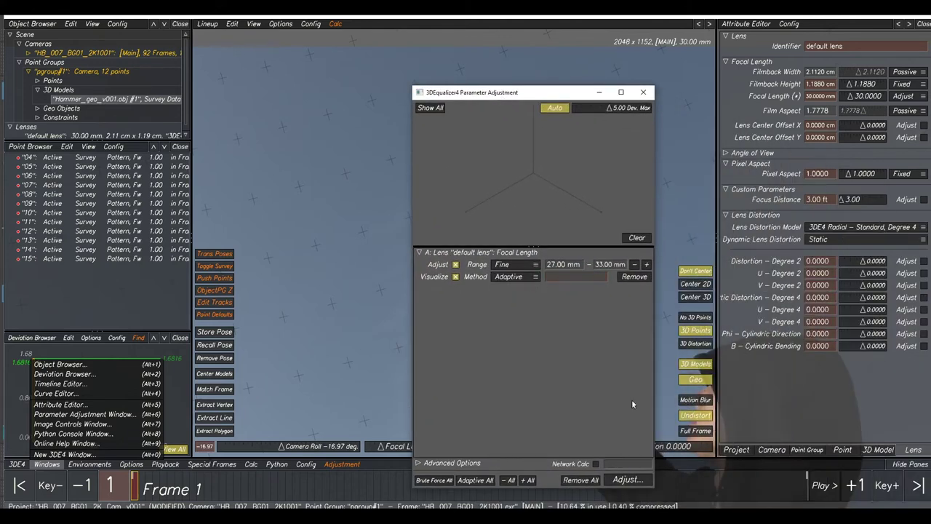
pyautogui.click(626, 479)
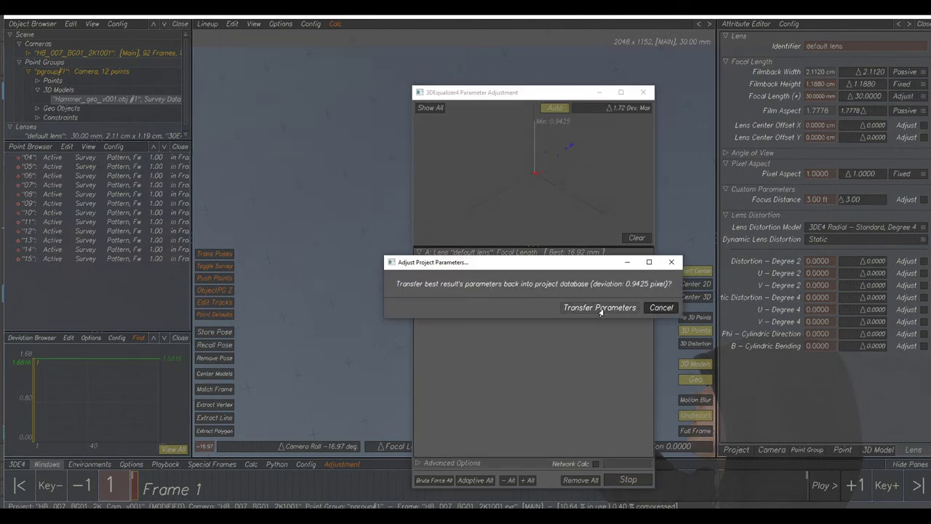
pyautogui.click(600, 309)
# Recalculate the scene with the adjusted focal length, use the result, and inspect the hammer head's alignment.
pyautogui.moveTo(539, 97); pyautogui.dragTo(725, 88)
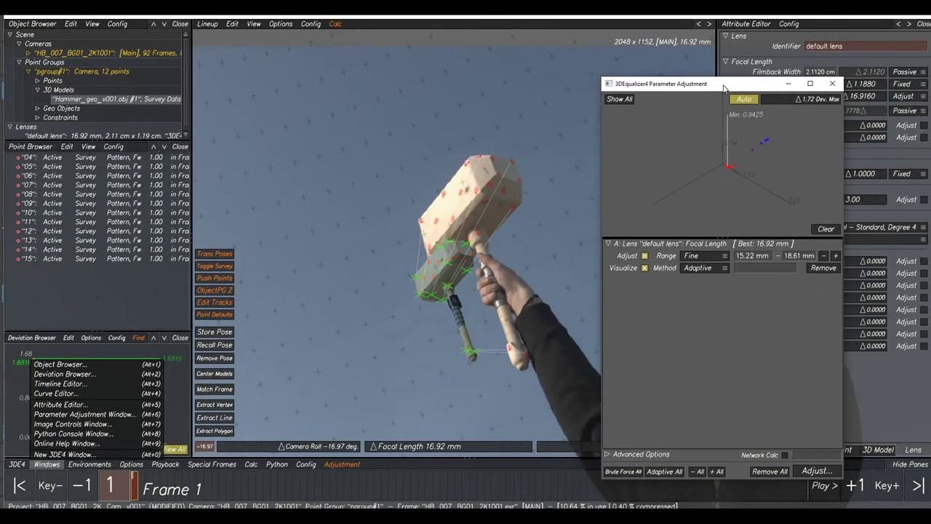
pyautogui.click(474, 215)
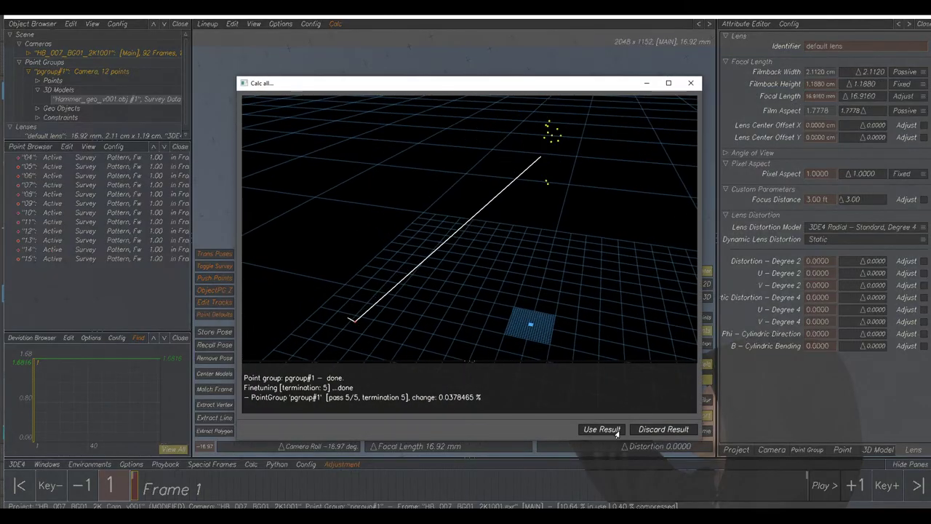
pyautogui.click(602, 429)
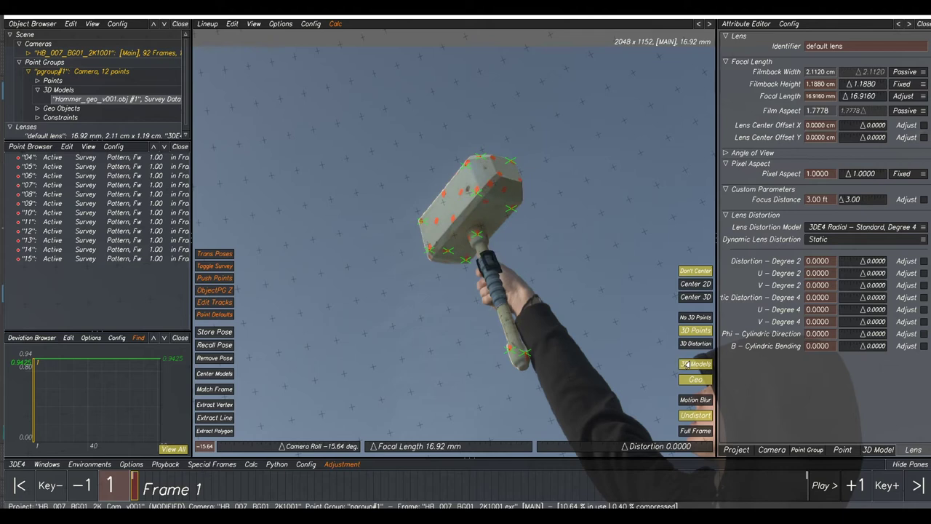
pyautogui.scroll(4, 405, 245)
pyautogui.moveTo(614, 298); pyautogui.dragTo(598, 341, button='middle')
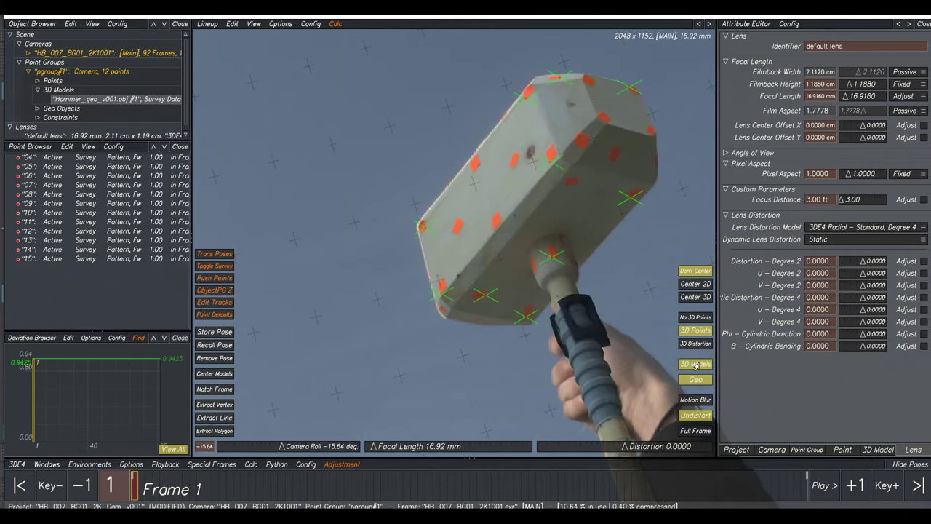
# Inspect how the 3D hammer model lines up with the footage along the head and upper handle, toggling the model's display.
pyautogui.click(696, 365)
pyautogui.scroll(5, 603, 357)
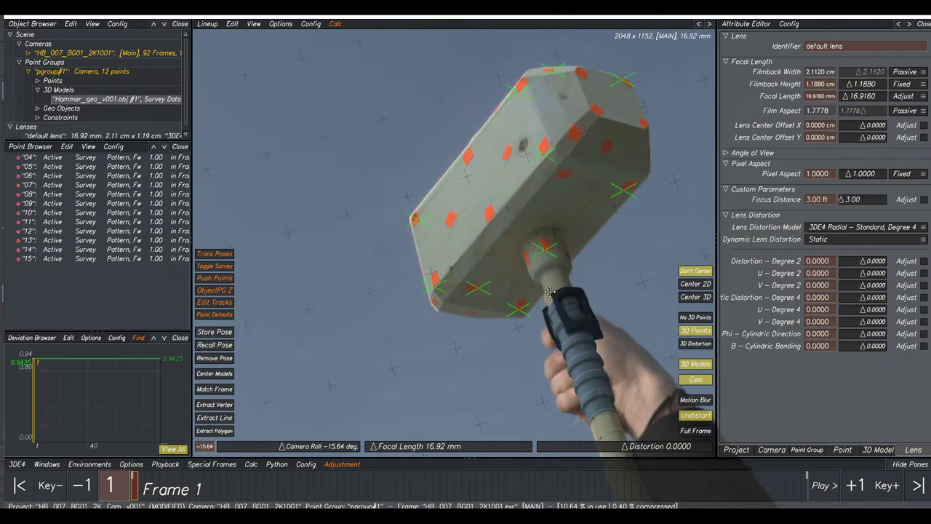
pyautogui.moveTo(358, 195); pyautogui.dragTo(369, 233, button='middle')
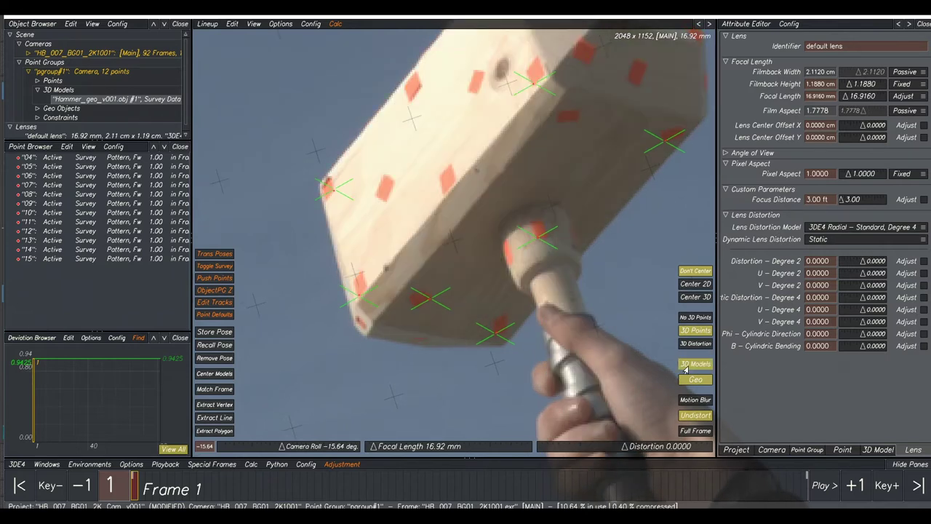
pyautogui.click(685, 367)
pyautogui.click(685, 366)
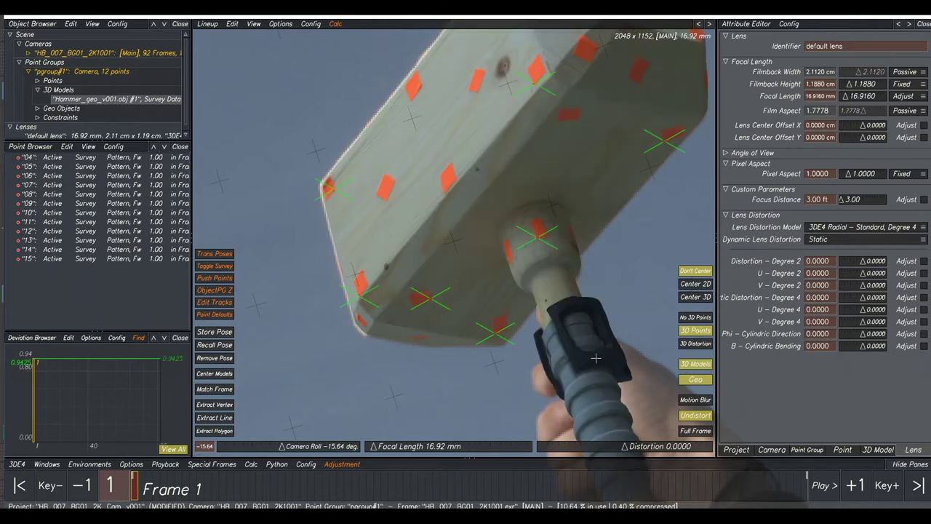
pyautogui.scroll(-5, 502, 326)
pyautogui.moveTo(458, 320); pyautogui.dragTo(538, 334, button='middle')
pyautogui.scroll(3, 523, 328)
pyautogui.scroll(1, 497, 265)
pyautogui.scroll(-3, 405, 159)
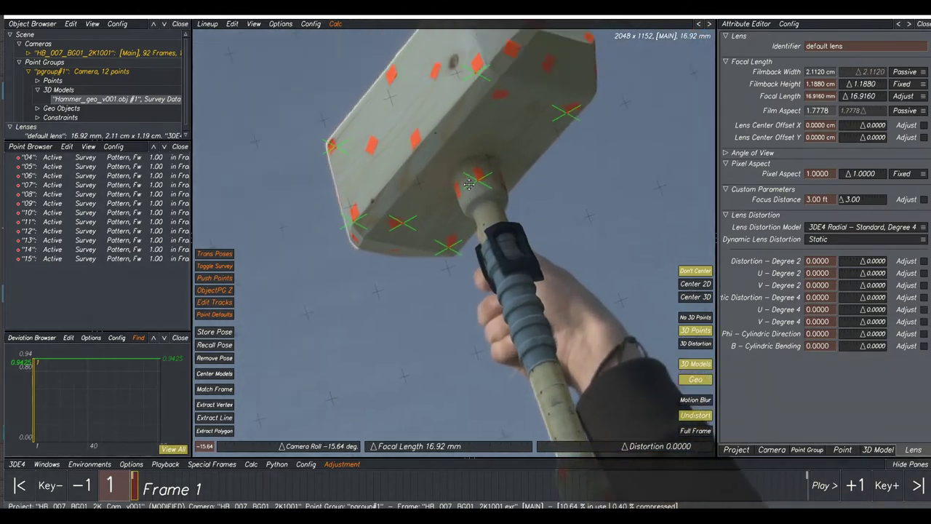
pyautogui.scroll(3, 491, 180)
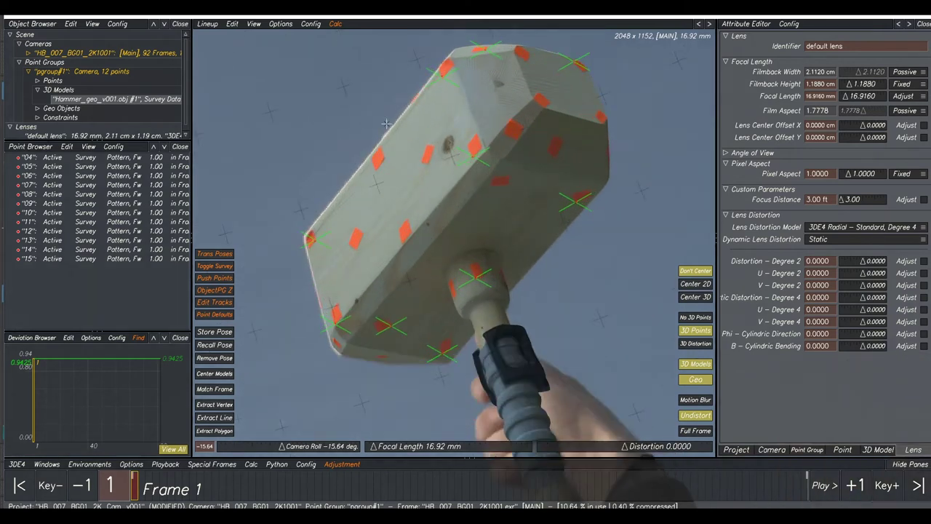
# Extract two model vertices at the hammer head's lower-left and left corners as lineup points and match them to the footage.
pyautogui.click(206, 404)
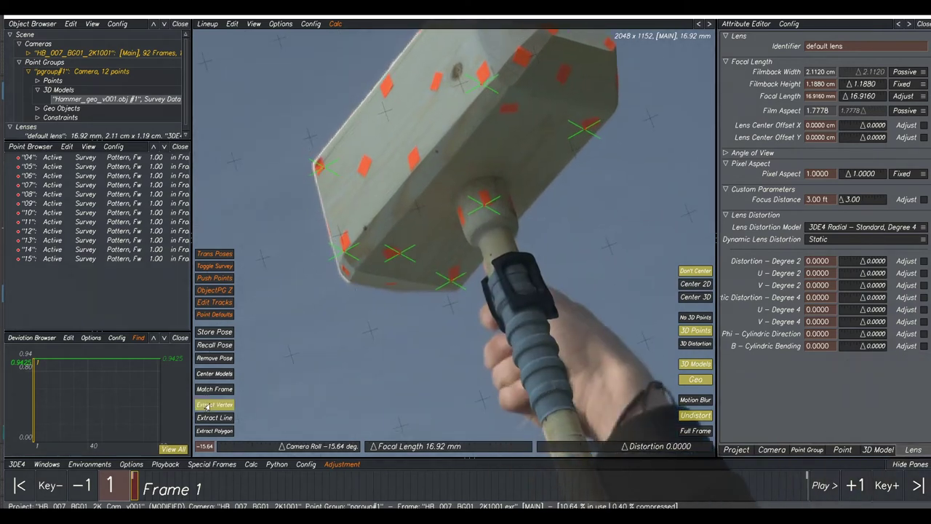
pyautogui.click(345, 271)
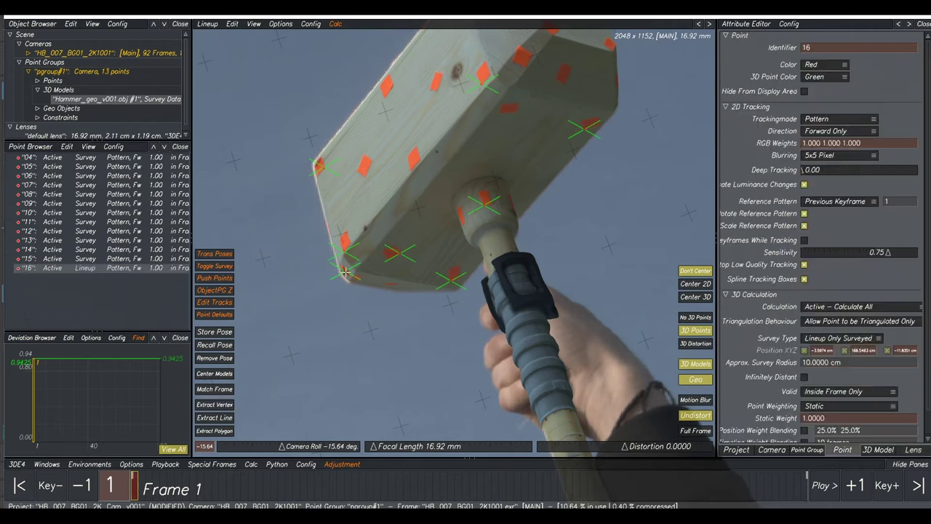
pyautogui.moveTo(344, 272); pyautogui.dragTo(336, 271)
pyautogui.moveTo(376, 139); pyautogui.dragTo(367, 259, button='middle')
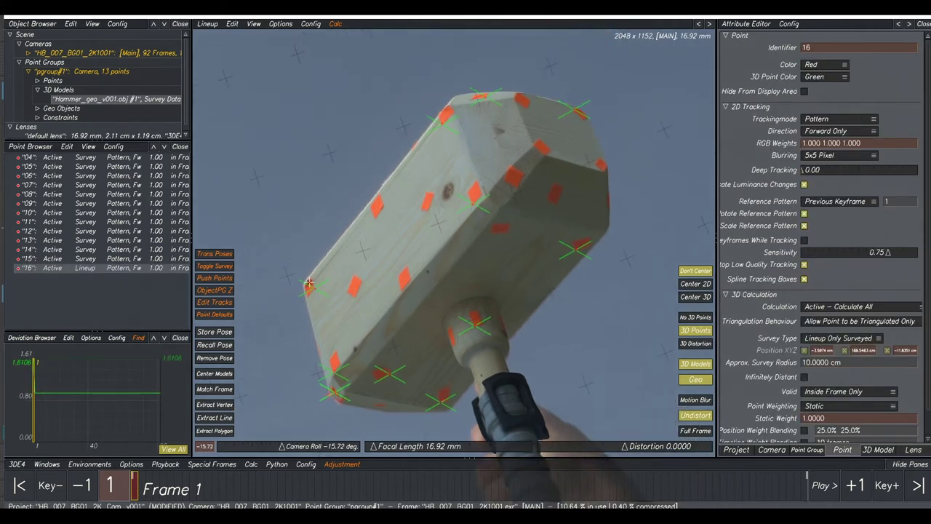
pyautogui.click(260, 344)
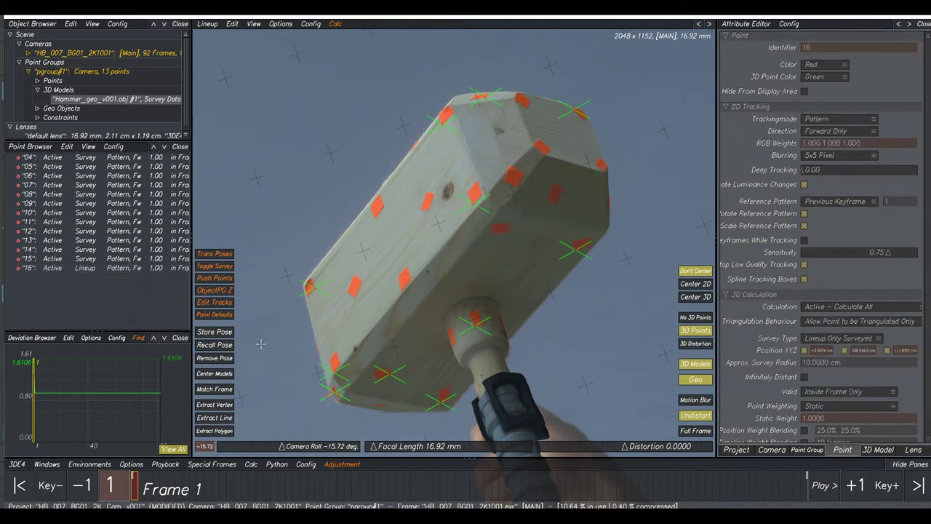
pyautogui.click(216, 405)
pyautogui.click(323, 260)
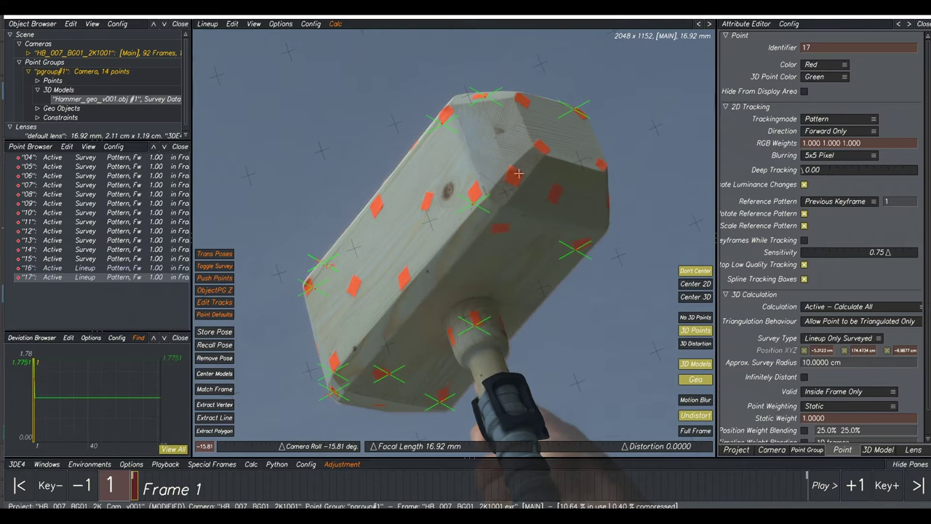
# Extract a model vertex at the bottom end of the hammer's handle as another lineup point.
pyautogui.moveTo(519, 173); pyautogui.dragTo(484, 70, button='middle')
pyautogui.moveTo(481, 267); pyautogui.dragTo(428, 30, button='middle')
pyautogui.click(489, 361)
pyautogui.click(203, 404)
pyautogui.click(507, 355)
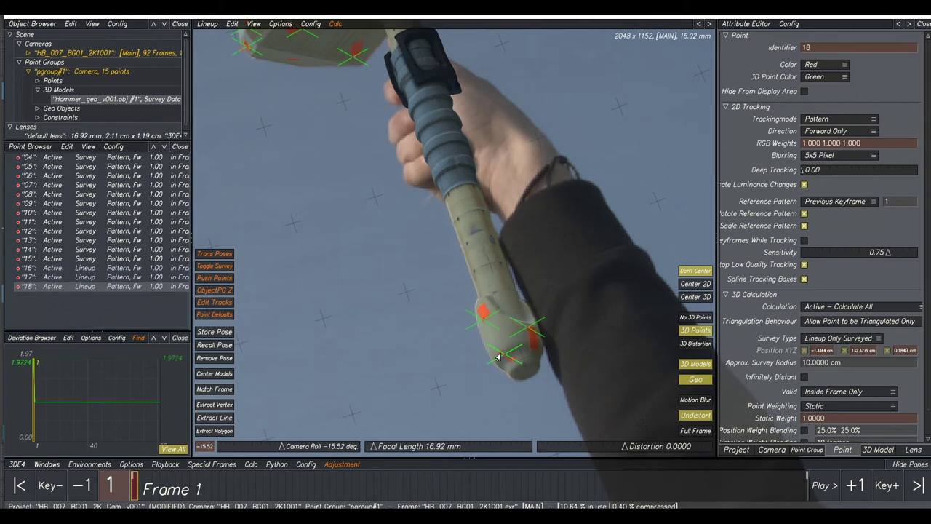
# Compare the whole hammer model against the footage from head to handle end by repeatedly toggling the model's display.
pyautogui.scroll(-3, 502, 335)
pyautogui.scroll(3, 486, 215)
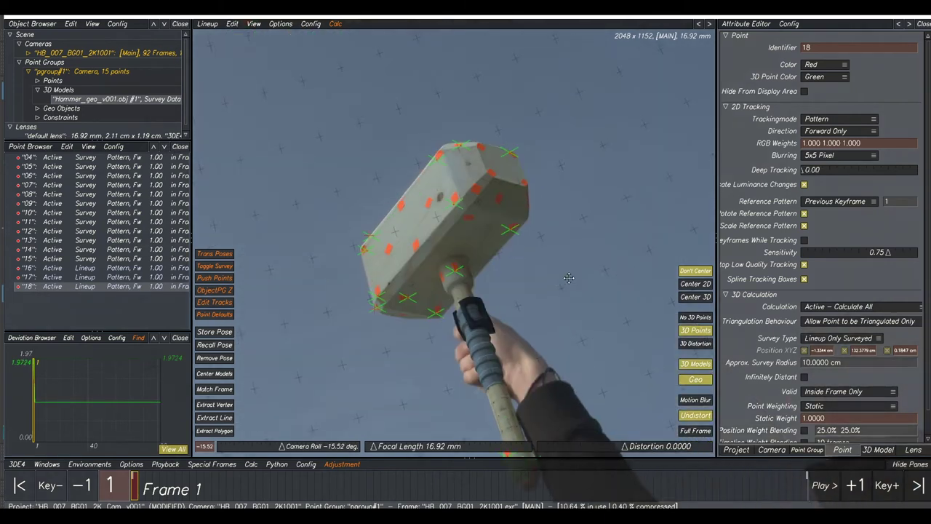
pyautogui.scroll(4, 410, 210)
pyautogui.click(410, 210)
pyautogui.scroll(-4, 411, 210)
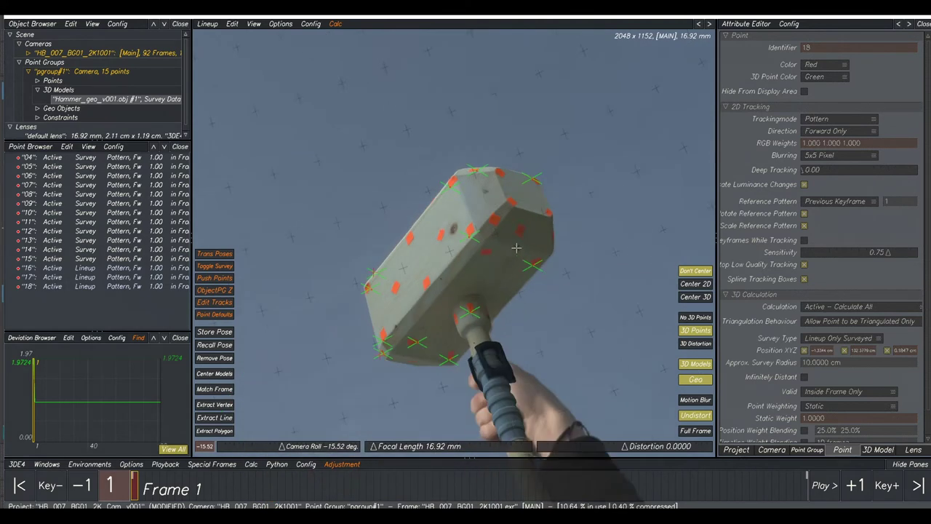
pyautogui.click(696, 364)
pyautogui.click(696, 364)
pyautogui.click(696, 364)
pyautogui.click(696, 364)
pyautogui.click(696, 363)
pyautogui.click(696, 364)
pyautogui.click(696, 363)
pyautogui.click(697, 365)
pyautogui.click(697, 365)
pyautogui.click(697, 365)
pyautogui.click(697, 365)
pyautogui.click(697, 366)
pyautogui.click(697, 365)
pyautogui.click(697, 365)
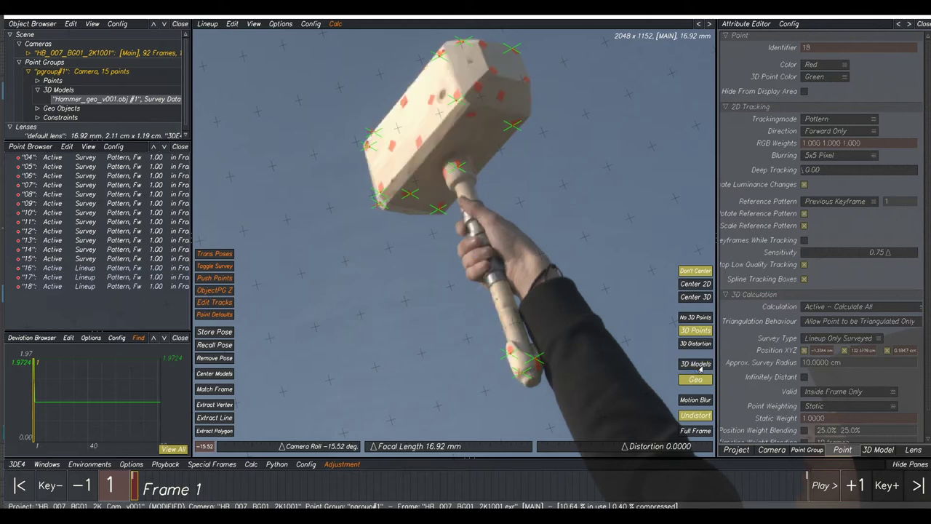
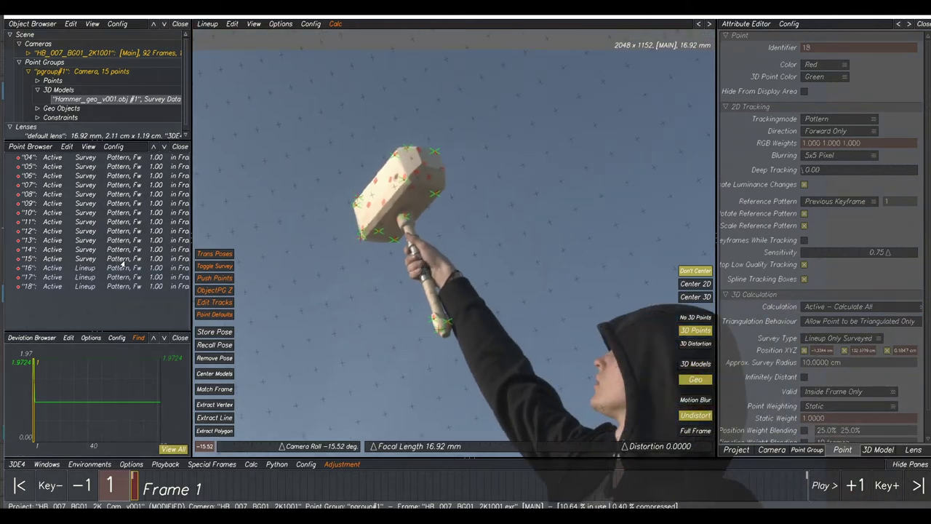
pyautogui.click(76, 262)
pyautogui.keyDown('shift'); pyautogui.click(101, 166); pyautogui.keyUp('shift')
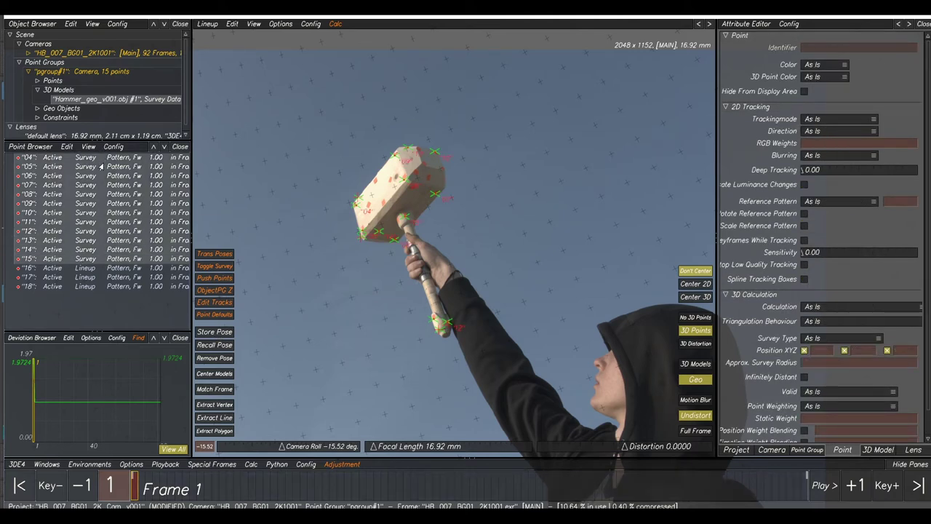
pyautogui.rightClick(126, 194)
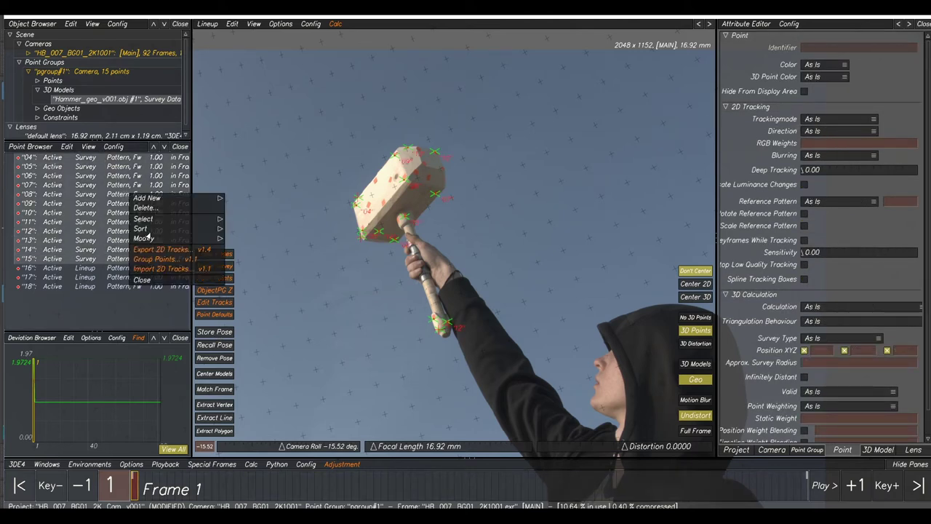
pyautogui.moveTo(148, 238)
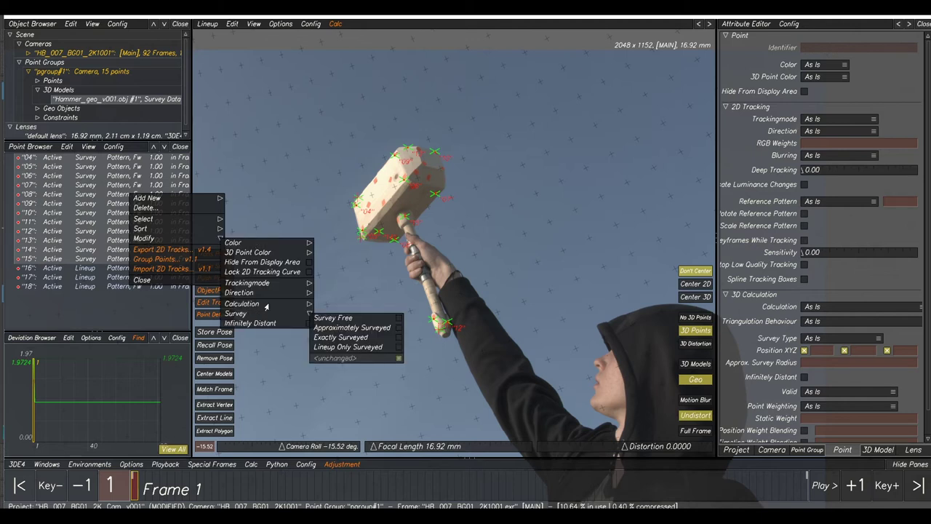
pyautogui.click(307, 176)
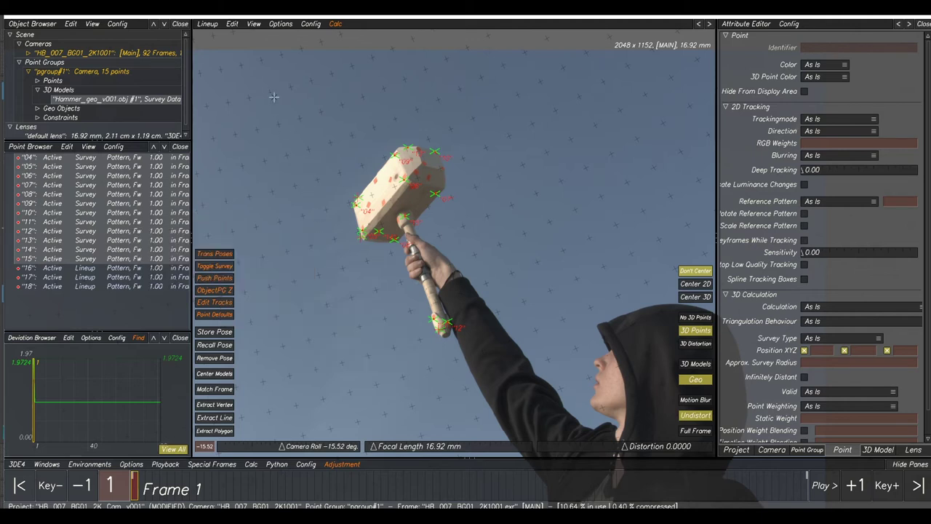
pyautogui.click(231, 25)
pyautogui.click(247, 95)
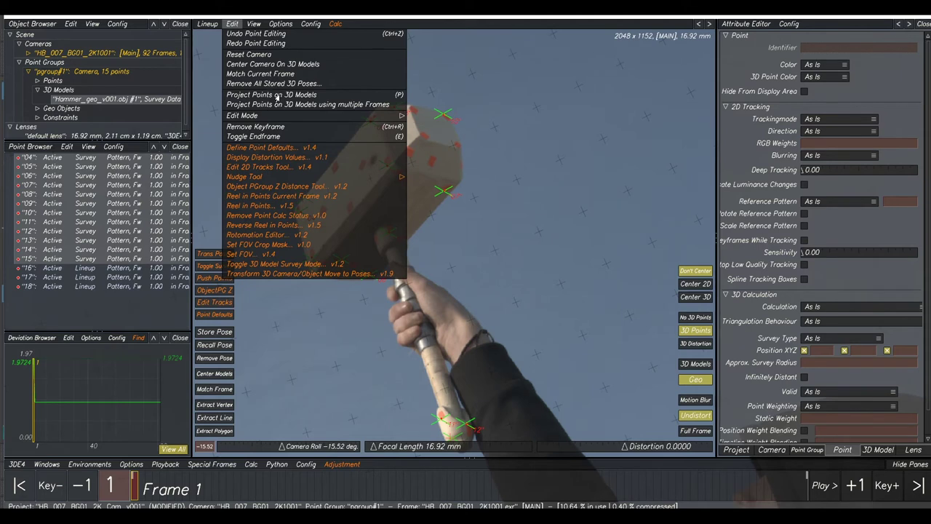
pyautogui.click(278, 95)
pyautogui.click(585, 279)
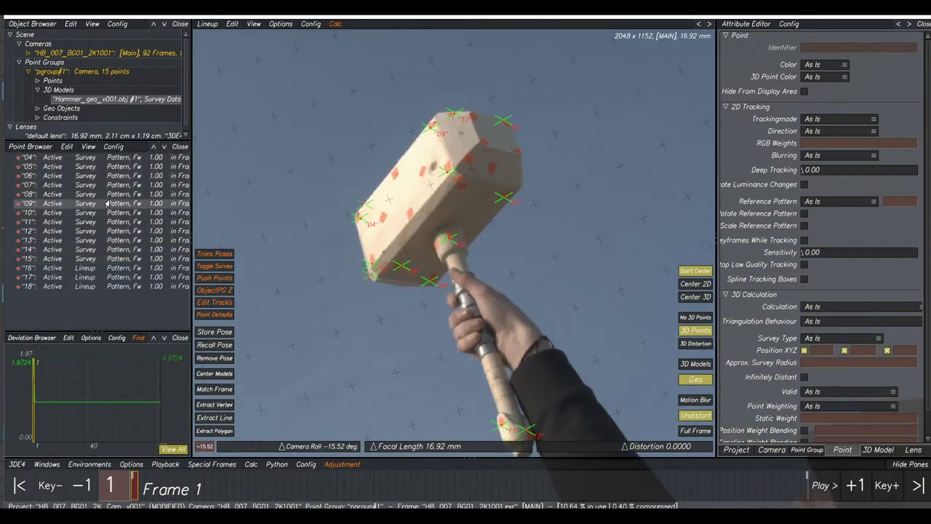
pyautogui.click(107, 203)
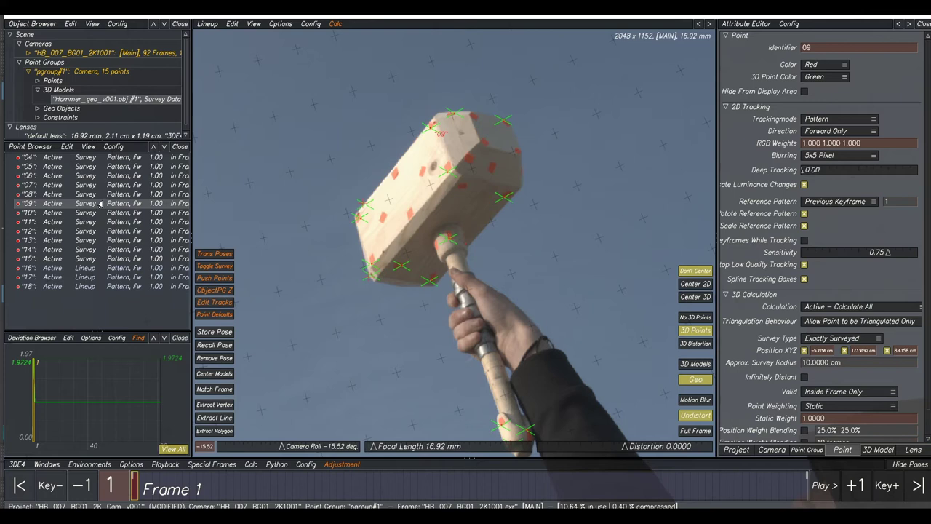
# Project all tracking points onto the displayed 3D hammer model, then recalculate the scene and use the result.
pyautogui.click(697, 364)
pyautogui.scroll(-4, 569, 332)
pyautogui.moveTo(538, 125); pyautogui.dragTo(338, 400)
pyautogui.click(227, 24)
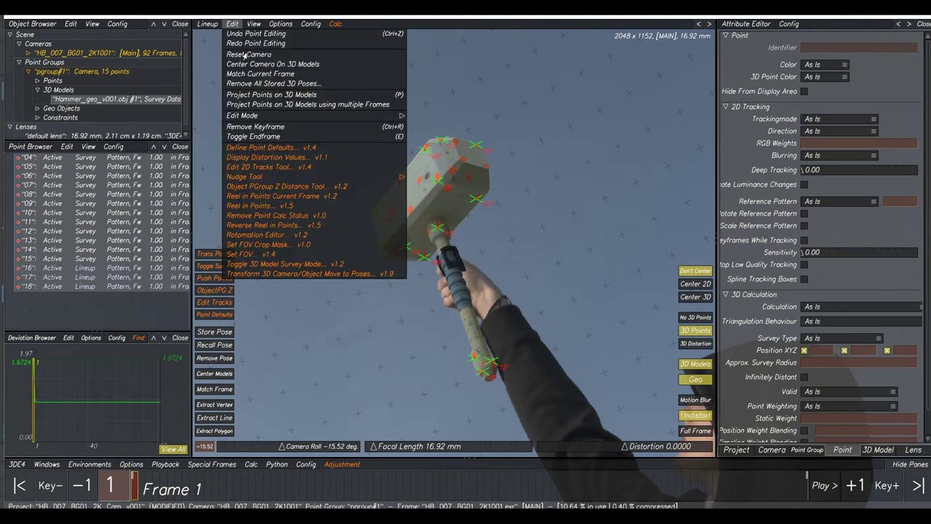
pyautogui.click(259, 95)
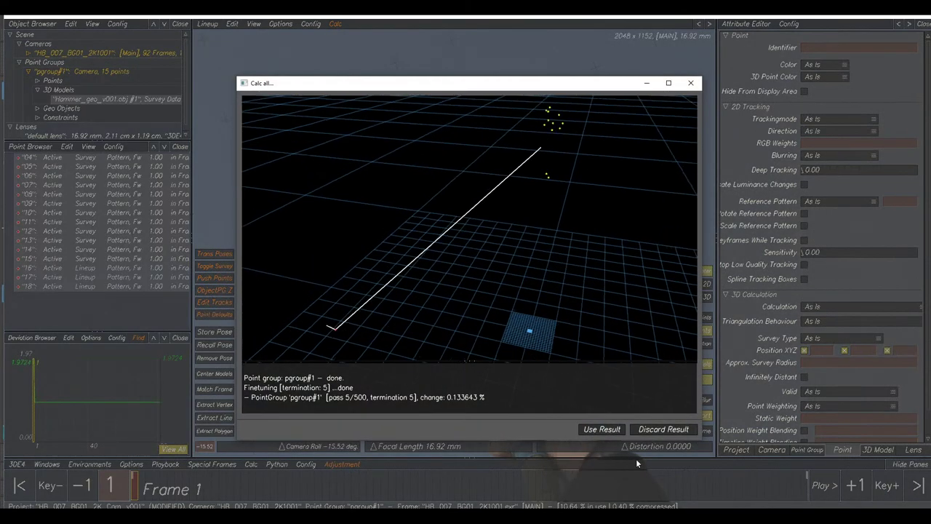
pyautogui.click(603, 429)
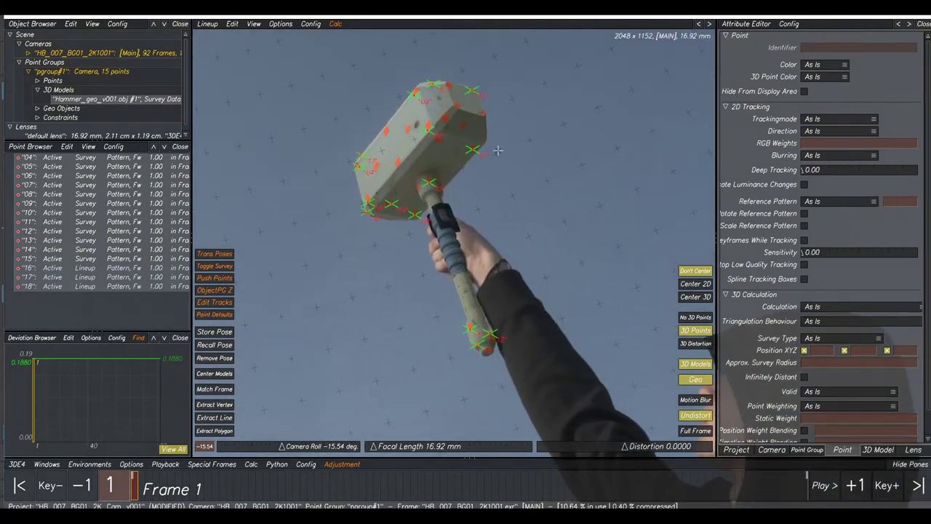
# Delete the three lineup points 16, 17 and 18 while keeping the 3D model.
pyautogui.moveTo(76, 269); pyautogui.dragTo(80, 287)
pyautogui.press('Delete')
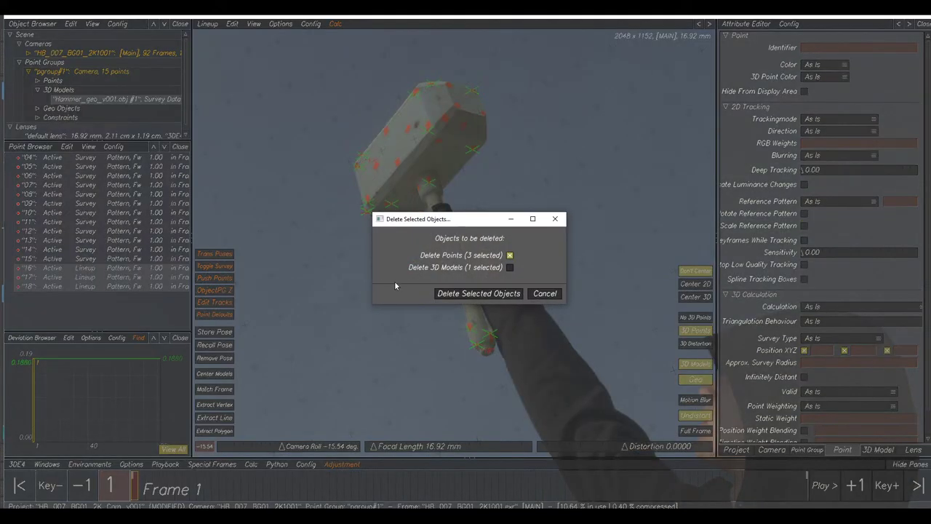
pyautogui.click(478, 294)
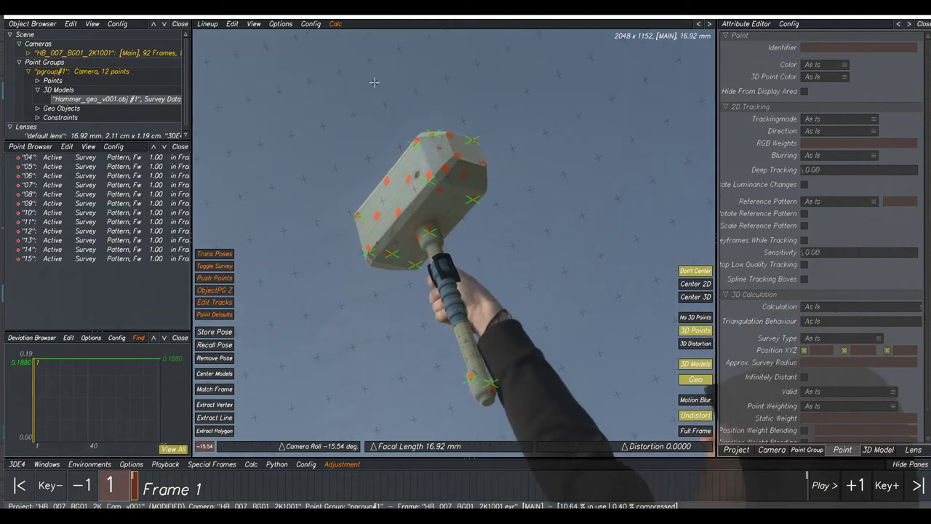
# Add a new reference camera to the scene and make it the current camera.
pyautogui.click(56, 53)
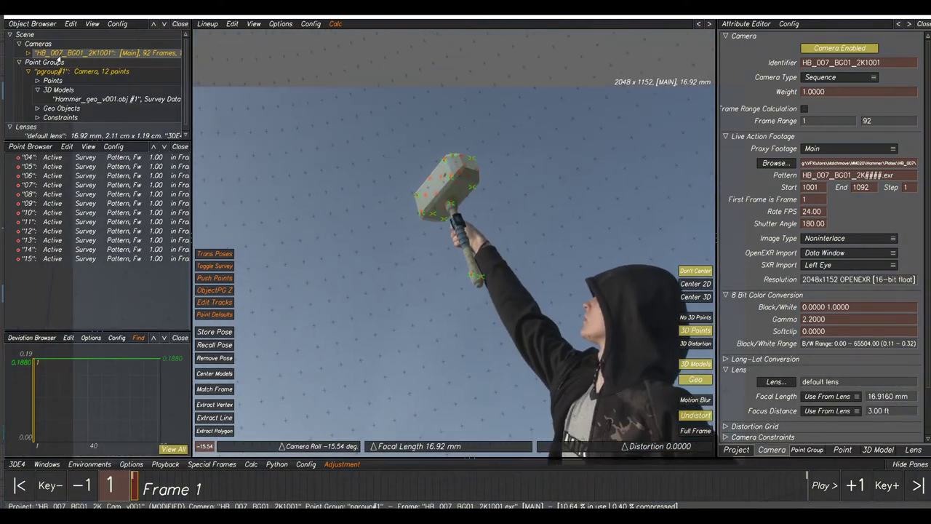
pyautogui.rightClick(58, 57)
pyautogui.moveTo(70, 70)
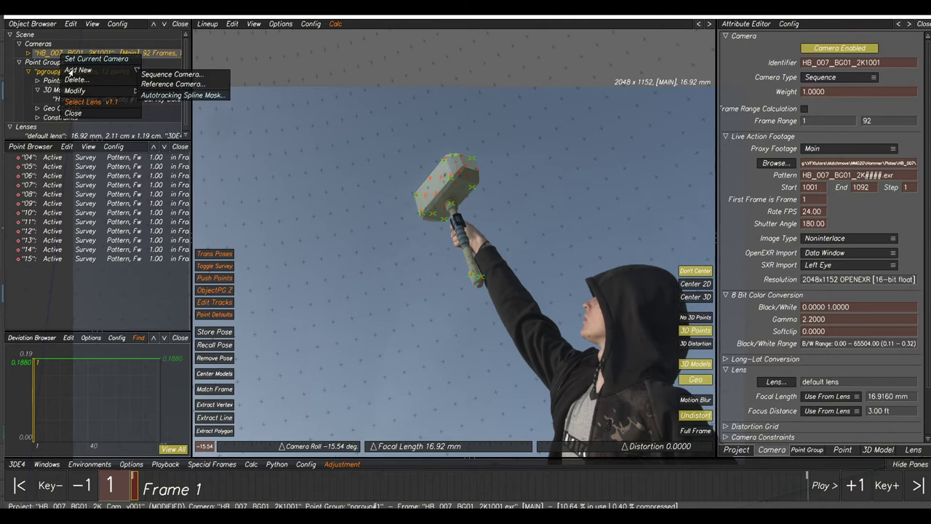
pyautogui.click(172, 84)
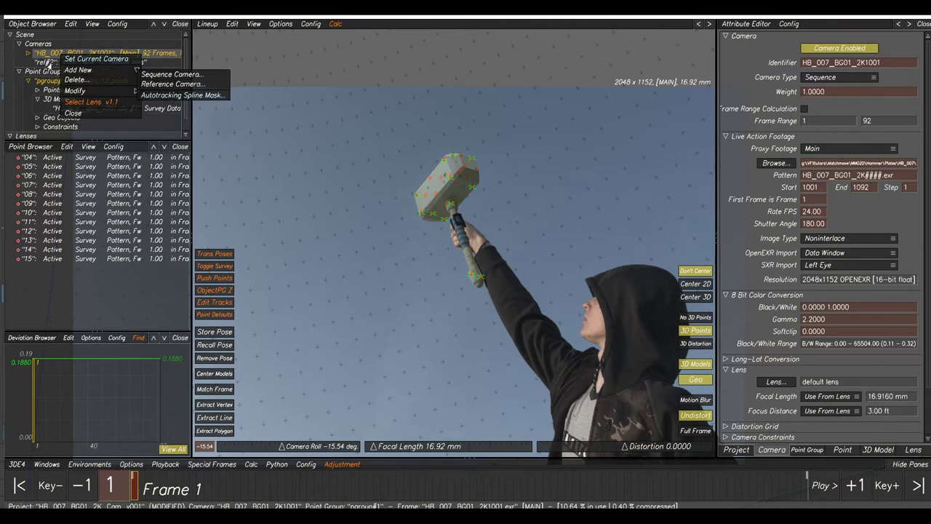
pyautogui.click(75, 63)
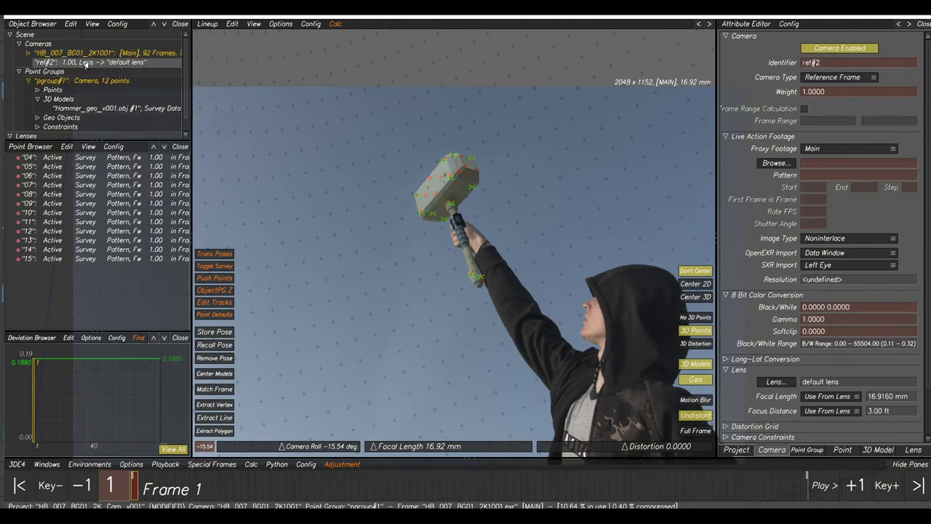
pyautogui.doubleClick(85, 64)
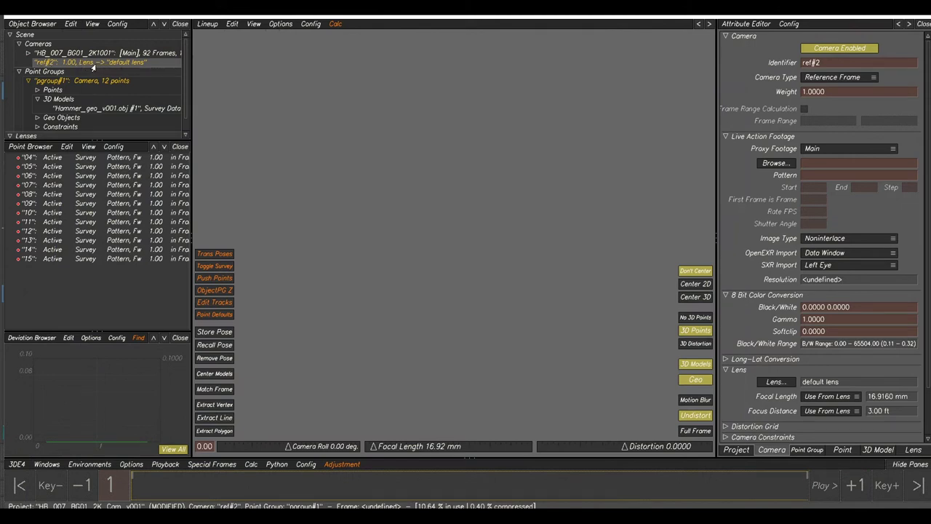
# Load the single image Sigma18-35MM_18MM.exr from the Sigma18-35MM_LensGrids folder as the reference camera's footage, with sequence grouping turned off.
pyautogui.click(775, 164)
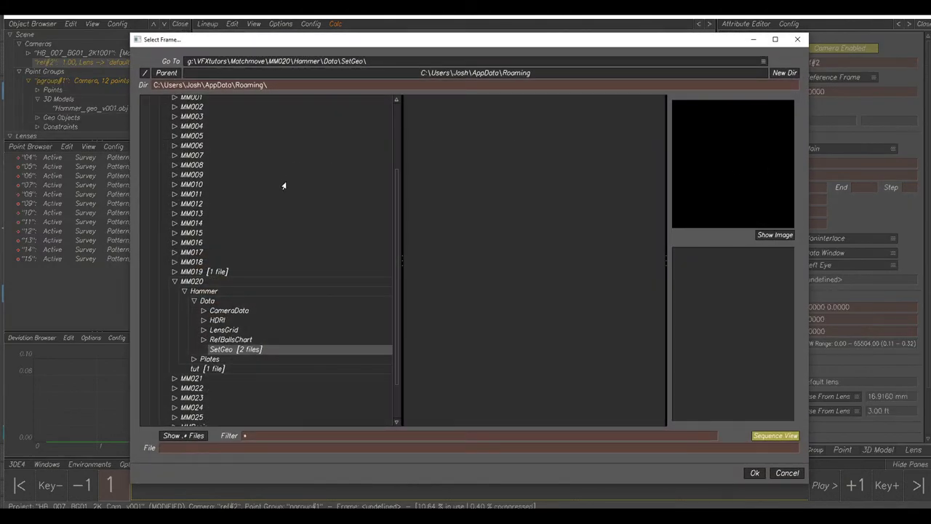
pyautogui.click(203, 331)
pyautogui.click(222, 339)
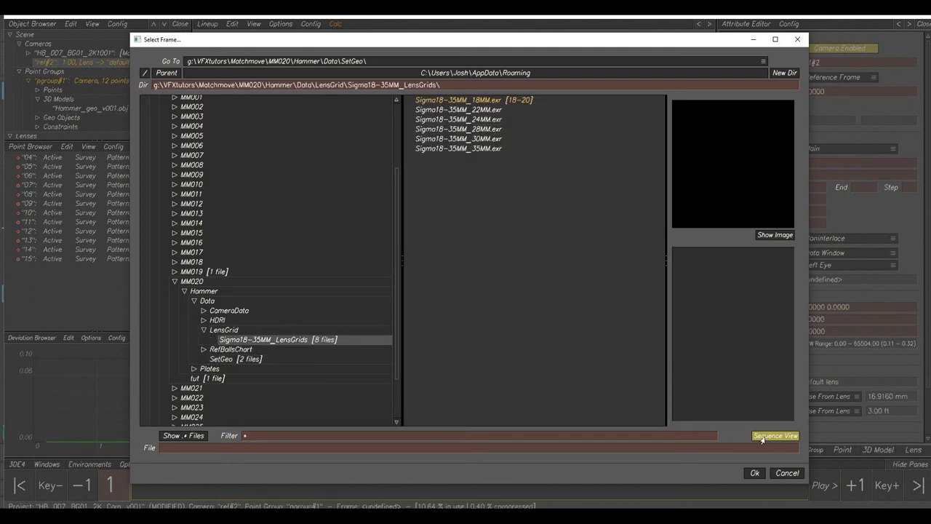
pyautogui.click(761, 437)
pyautogui.moveTo(489, 53); pyautogui.dragTo(545, 38)
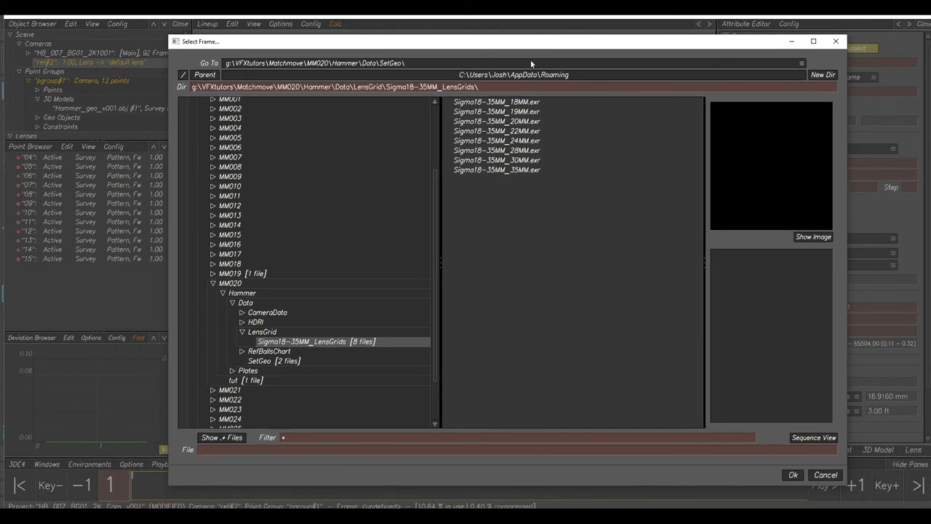
pyautogui.click(513, 105)
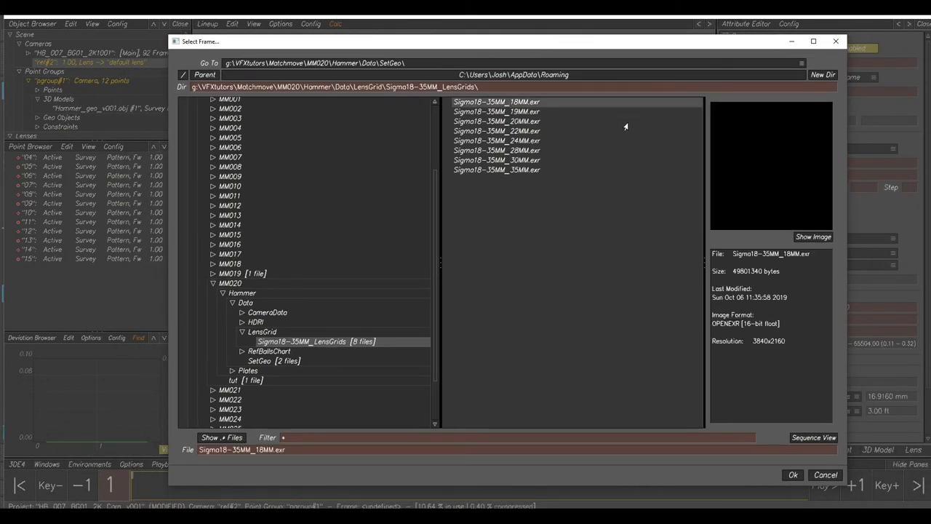
pyautogui.click(792, 477)
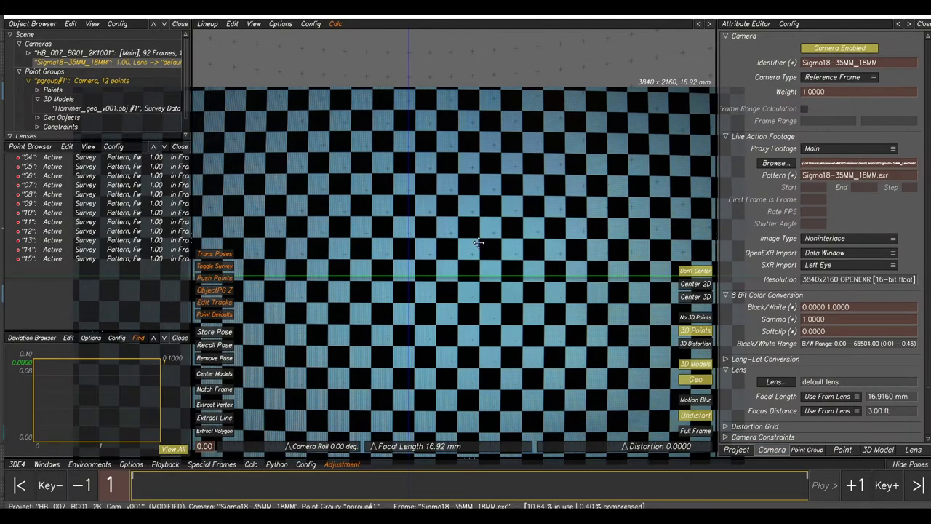
# Show the lens chart in the Distortion Grid view and set its 8-bit color conversion gamma to 2.2.
pyautogui.moveTo(479, 242); pyautogui.dragTo(502, 213, button='middle')
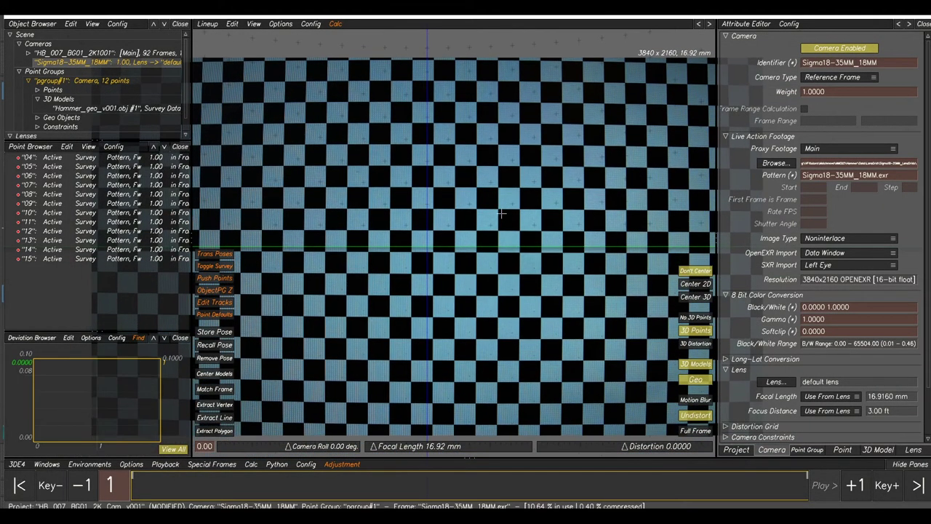
pyautogui.press('F7')
pyautogui.scroll(-2, 500, 216)
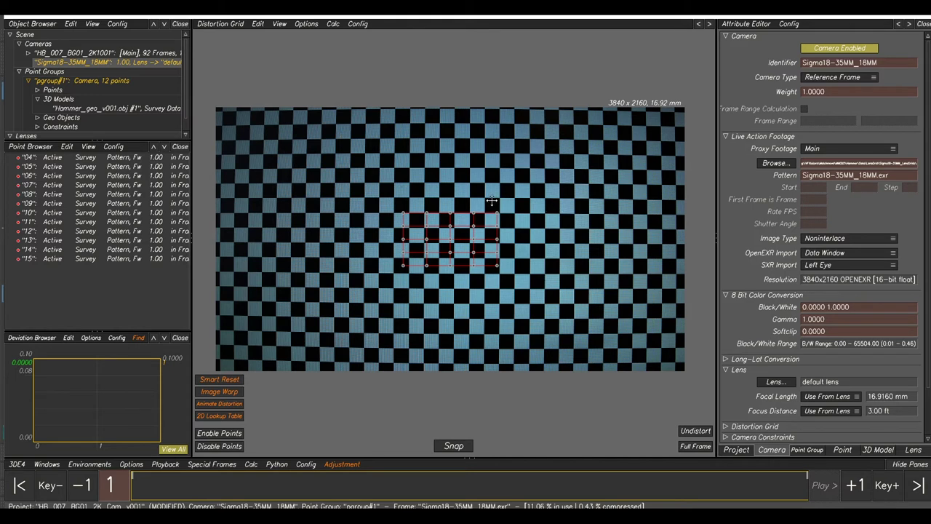
pyautogui.moveTo(484, 192); pyautogui.dragTo(491, 200, button='middle')
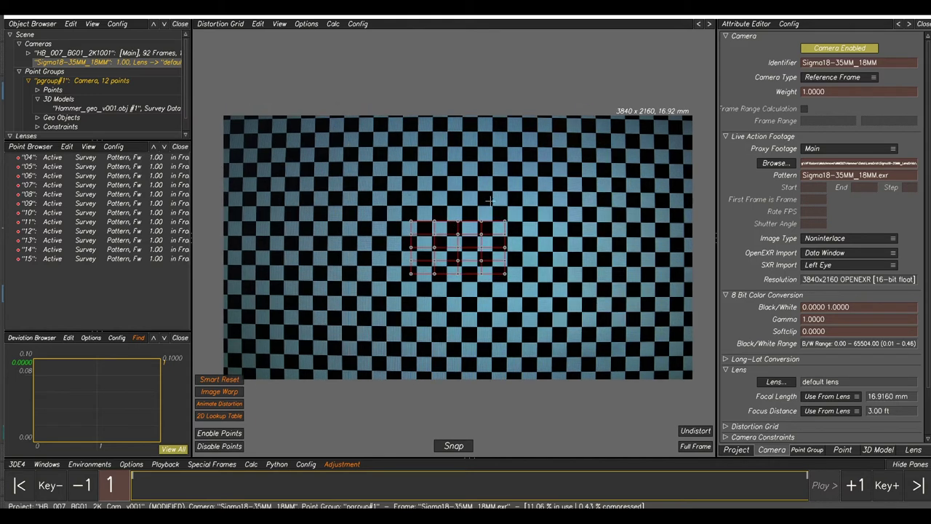
pyautogui.click(842, 319)
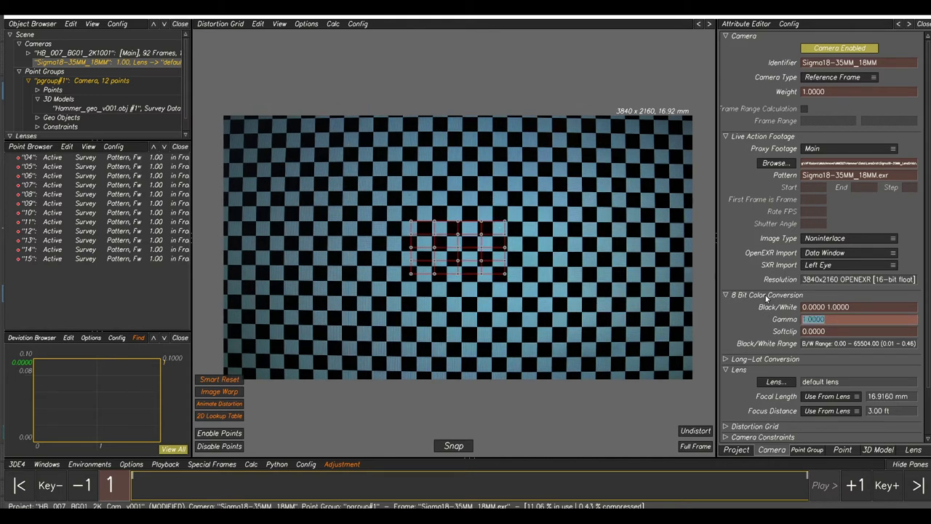
pyautogui.write('2.2')
pyautogui.press('Return')
# Align the distortion grid's upper-left cell points with the checker corners and snap the whole grid to the pattern.
pyautogui.scroll(5, 411, 208)
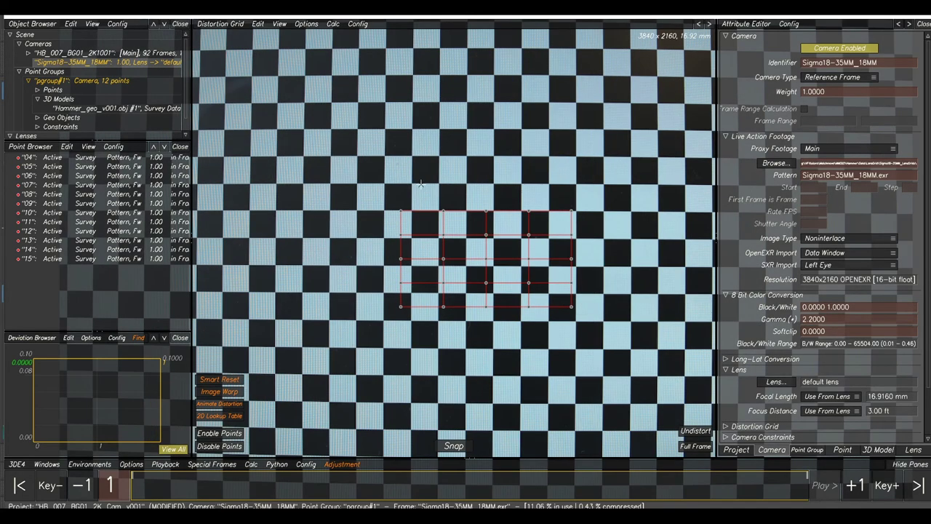
pyautogui.scroll(2, 418, 234)
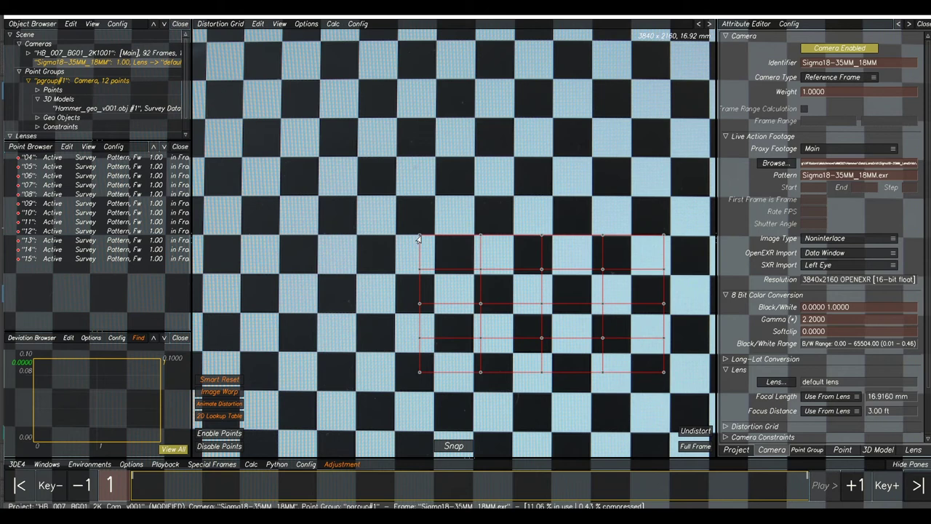
pyautogui.moveTo(417, 235)
pyautogui.mouseDown()
pyautogui.moveTo(426, 244)
pyautogui.moveTo(433, 235)
pyautogui.mouseUp()
pyautogui.scroll(2, 432, 236)
pyautogui.moveTo(500, 235); pyautogui.dragTo(491, 235)
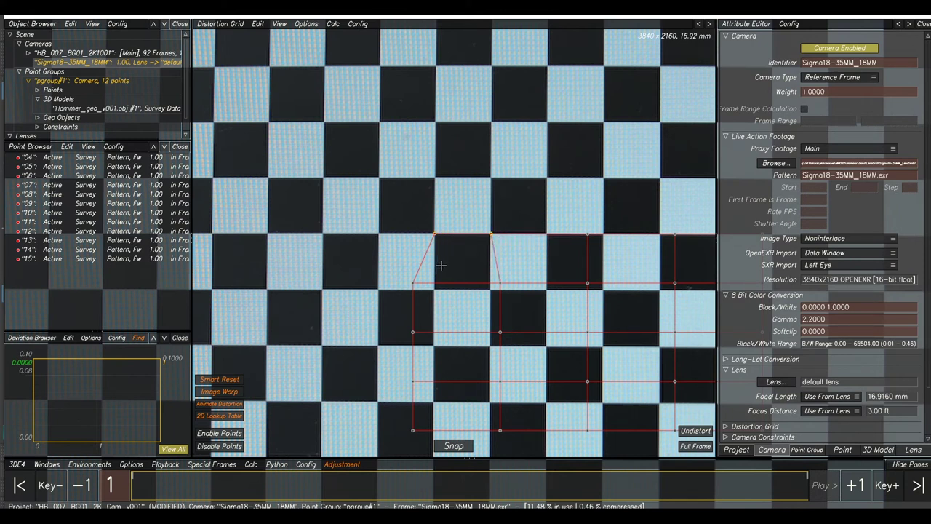
pyautogui.moveTo(412, 283); pyautogui.dragTo(434, 289)
pyautogui.click(455, 445)
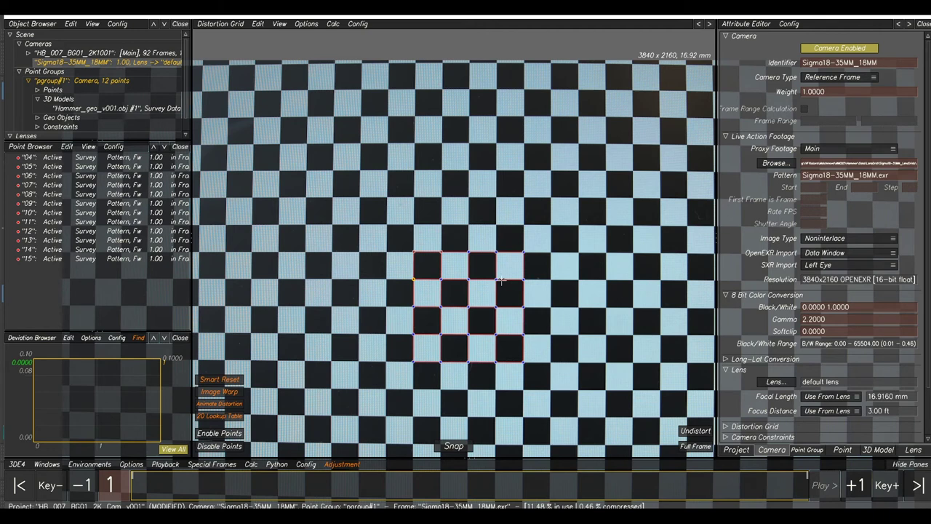
# Extend the distortion grid upward and downward until it spans the full height of the checkerboard image.
pyautogui.scroll(-2, 502, 259)
pyautogui.moveTo(522, 241); pyautogui.dragTo(501, 224, button='middle')
pyautogui.scroll(-2, 503, 226)
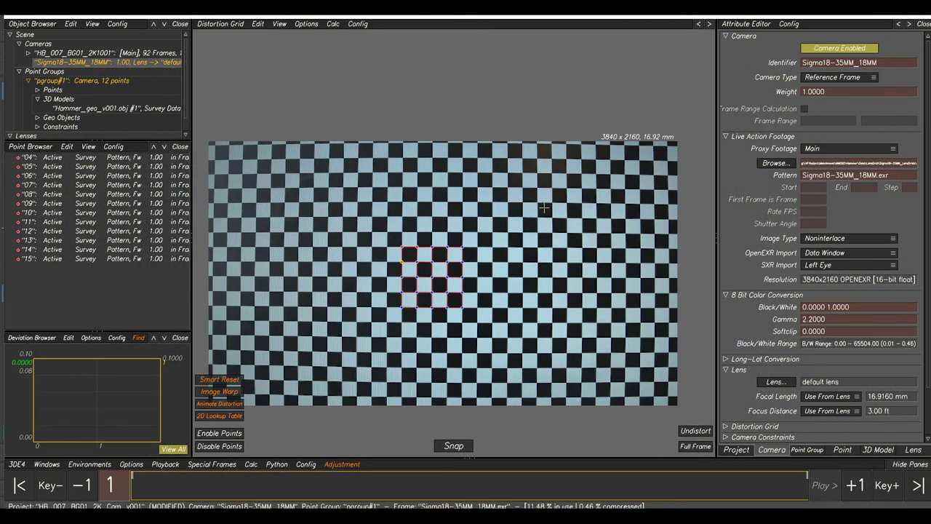
pyautogui.hotkey('alt', 'Up')
pyautogui.hotkey('alt', 'Up')
pyautogui.hotkey('alt', 'Up')
pyautogui.hotkey('alt', 'Up')
pyautogui.hotkey('alt', 'Up')
pyautogui.press('Up')
pyautogui.press('Up')
pyautogui.press('Down')
pyautogui.press('Down')
pyautogui.press('Down')
pyautogui.press('Down')
pyautogui.press('Down')
pyautogui.press('Down')
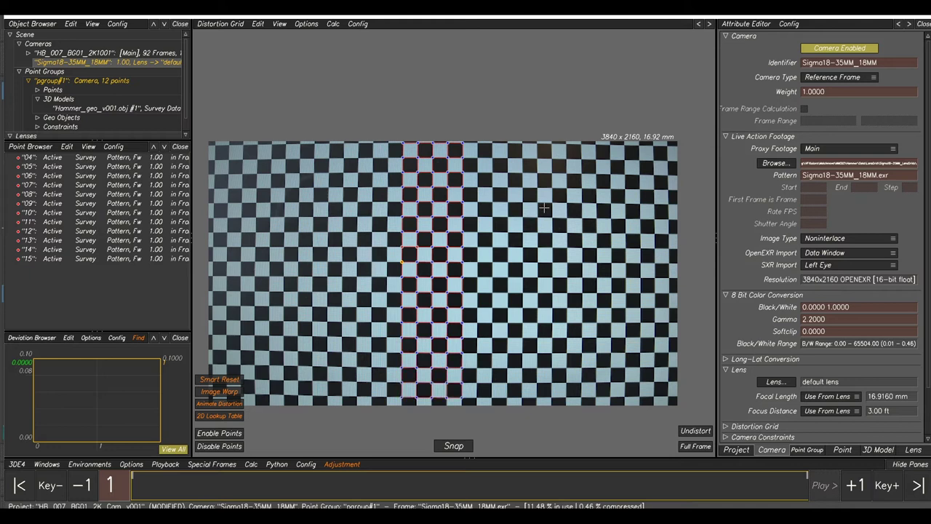
# Extend the distortion grid to the left and right until it spans the full width of the checkerboard image.
pyautogui.press('Left')
pyautogui.press('Left')
pyautogui.press('Left')
pyautogui.press('Left')
pyautogui.press('Left')
pyautogui.press('Left')
pyautogui.press('Left')
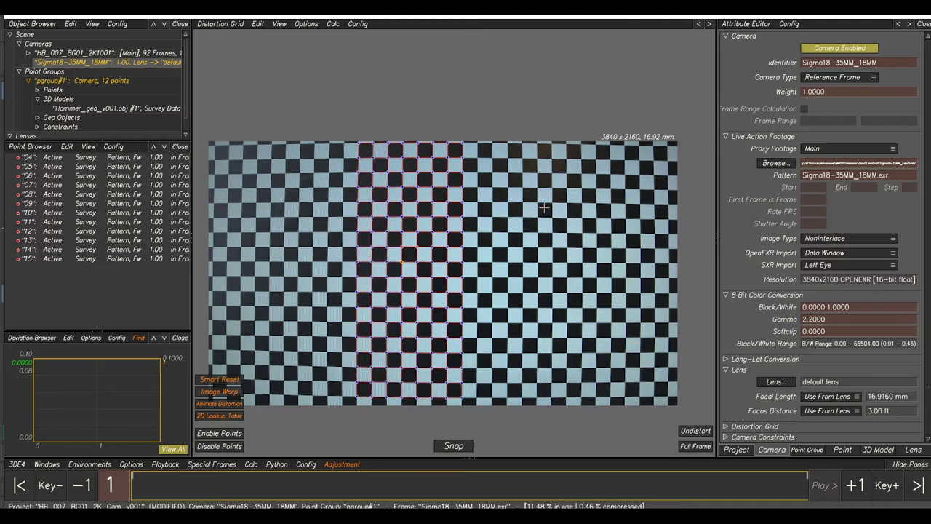
pyautogui.press('Left')
pyautogui.press('Left')
pyautogui.press('Left')
pyautogui.press('Left')
pyautogui.press('Left')
pyautogui.press('Left')
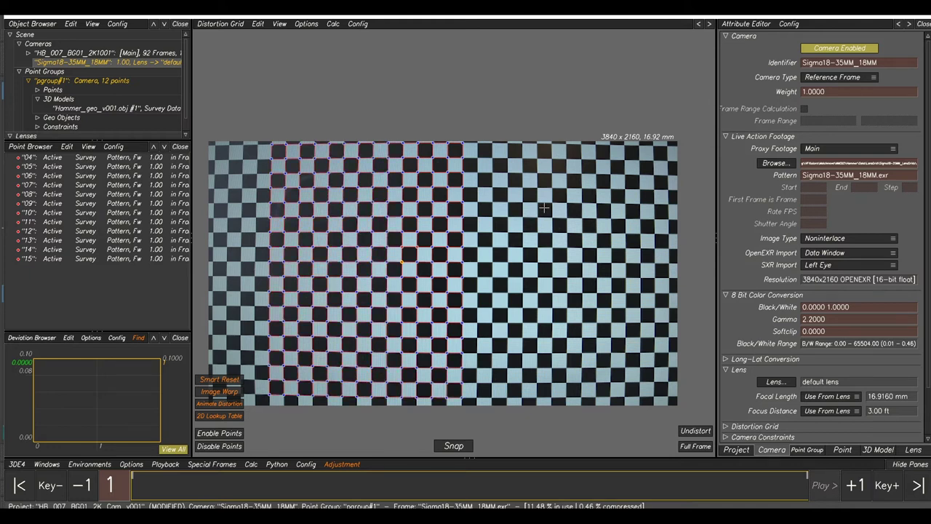
pyautogui.press('Right')
pyautogui.press('Right')
pyautogui.press('Right')
pyautogui.press('Right')
pyautogui.press('Right')
pyautogui.press('Right')
pyautogui.press('Right')
pyautogui.press('Right')
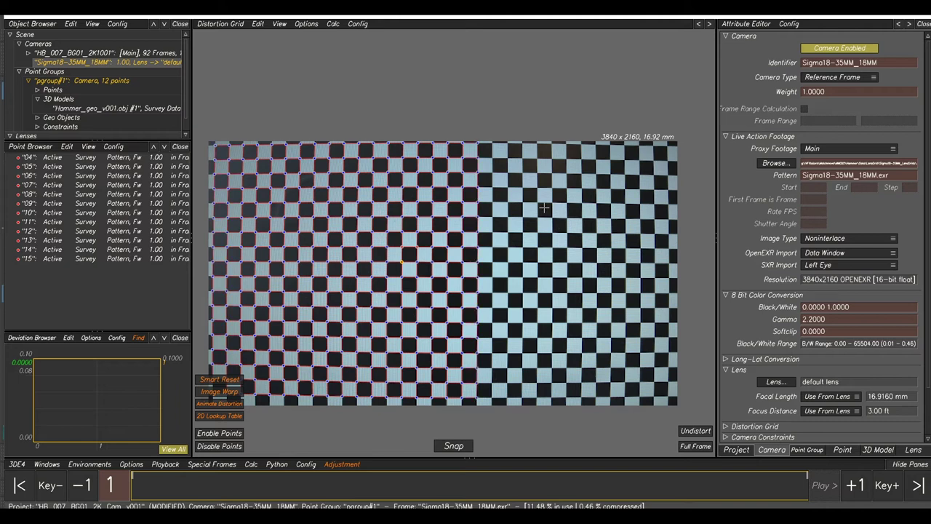
pyautogui.press('Right')
pyautogui.press('Right')
pyautogui.press('Right')
pyautogui.press('Right')
pyautogui.press('Right')
pyautogui.press('Right')
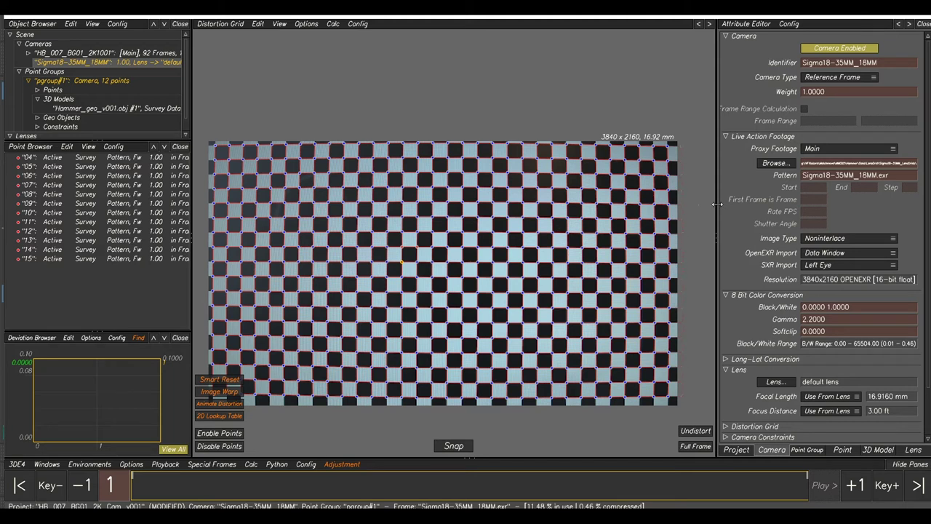
# Calculate the default lens's degree 2 and degree 4 distortion parameters from the Sigma18-35MM_18MM frame and apply them to the lens.
pyautogui.click(332, 24)
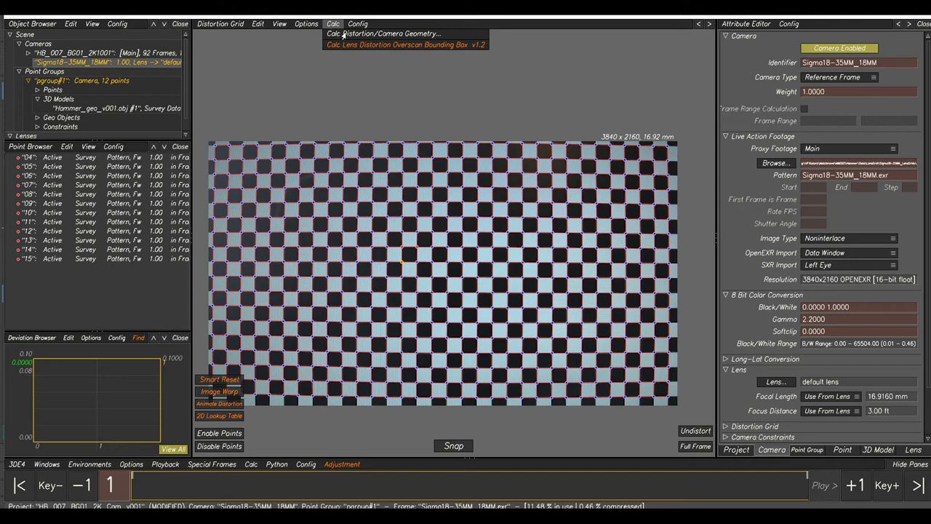
pyautogui.click(345, 34)
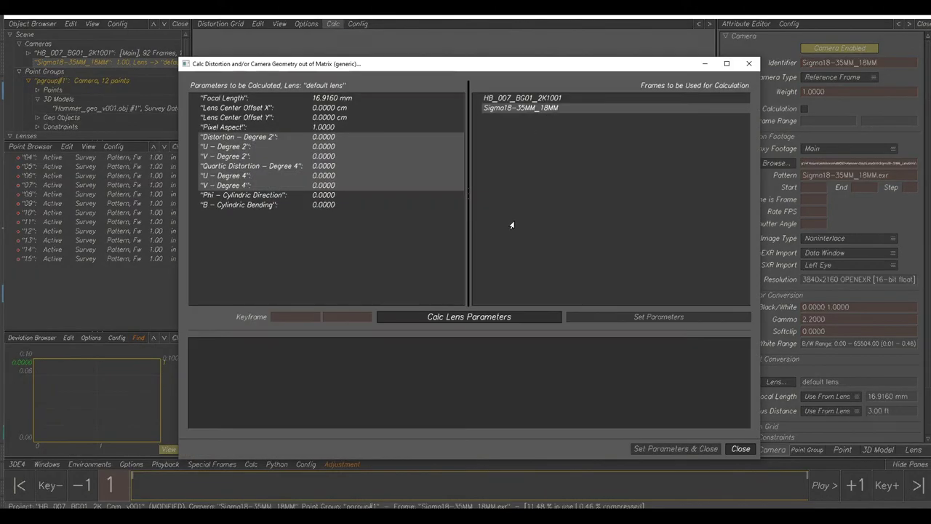
pyautogui.click(436, 320)
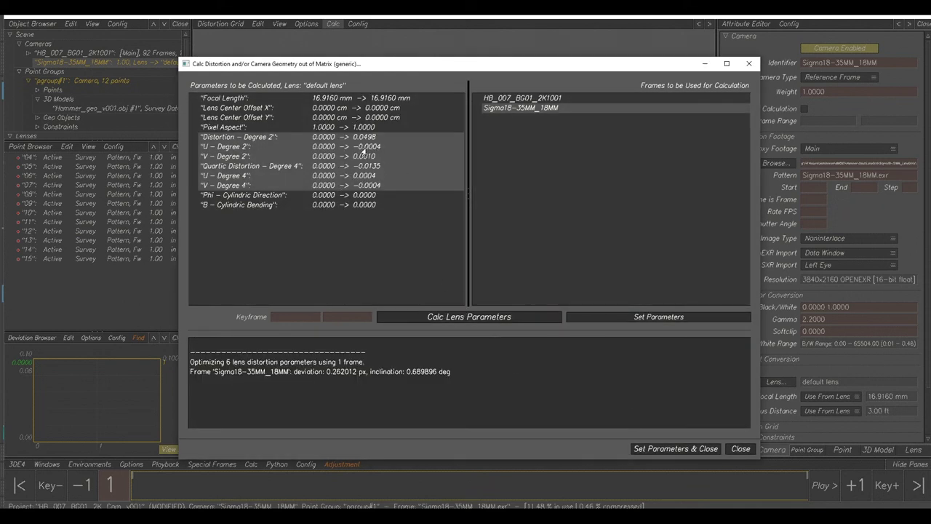
pyautogui.click(674, 449)
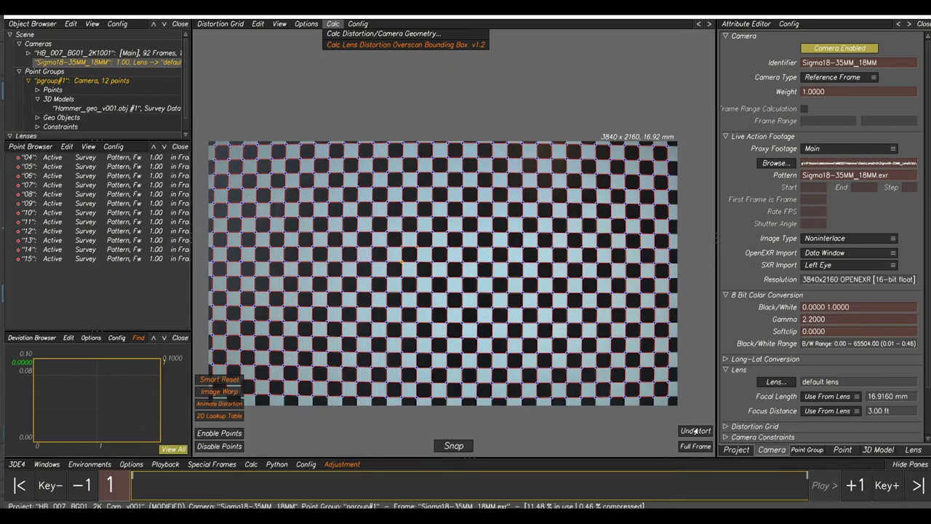
# Compare the distorted and undistorted versions of the lens chart, leaving undistortion on.
pyautogui.click(695, 431)
pyautogui.click(696, 433)
pyautogui.click(696, 433)
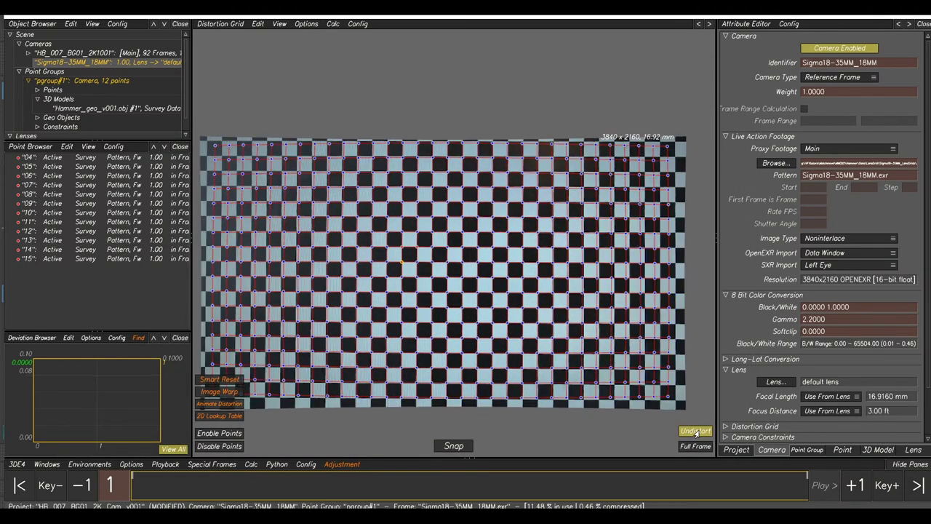
pyautogui.click(696, 433)
pyautogui.click(696, 433)
pyautogui.click(696, 433)
pyautogui.click(696, 430)
# Make the HB_007_BG01_2K1001 sequence camera current and compare its footage with and without undistortion.
pyautogui.click(86, 57)
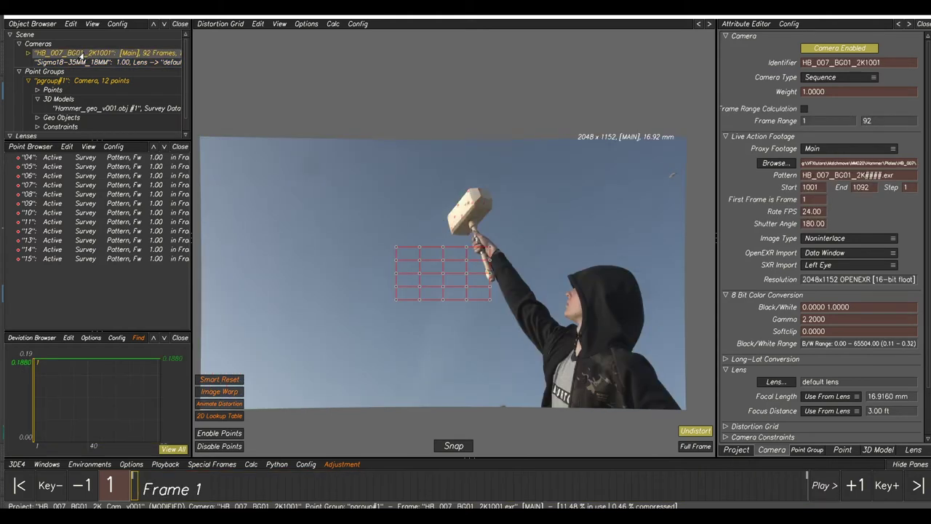
pyautogui.click(694, 432)
pyautogui.click(695, 431)
pyautogui.click(694, 431)
pyautogui.click(694, 431)
pyautogui.click(694, 432)
pyautogui.click(694, 431)
# Return to the Lineup view, recalculate the scene with the new lens distortion and use the result.
pyautogui.press('F5')
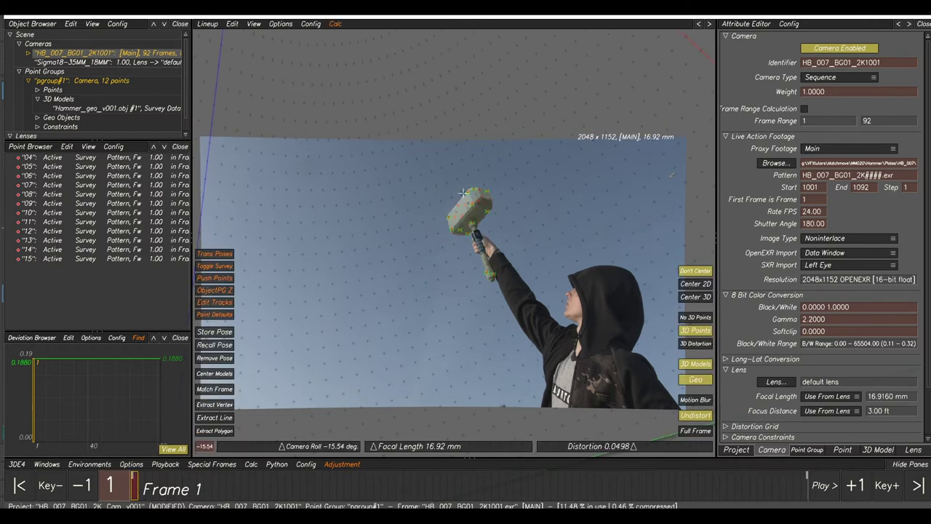
pyautogui.scroll(3, 463, 193)
pyautogui.scroll(3, 524, 231)
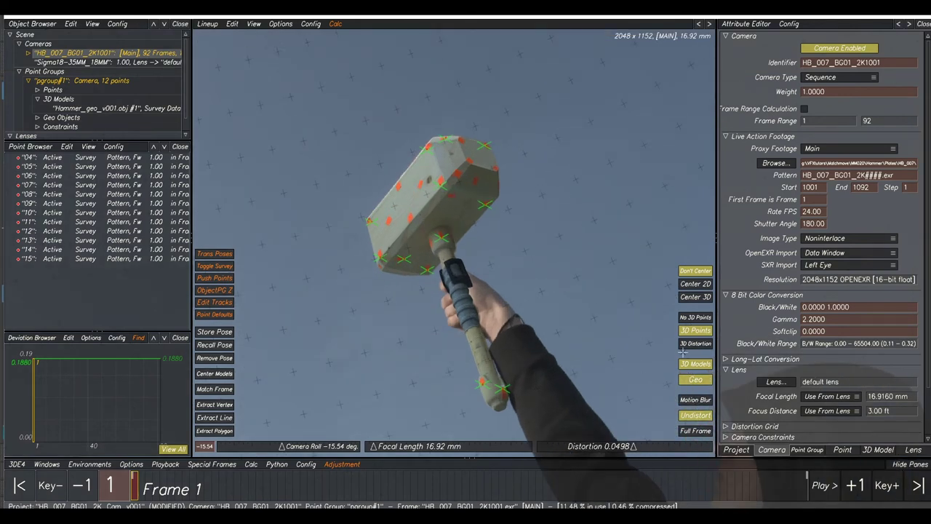
pyautogui.hotkey('alt', 'c')
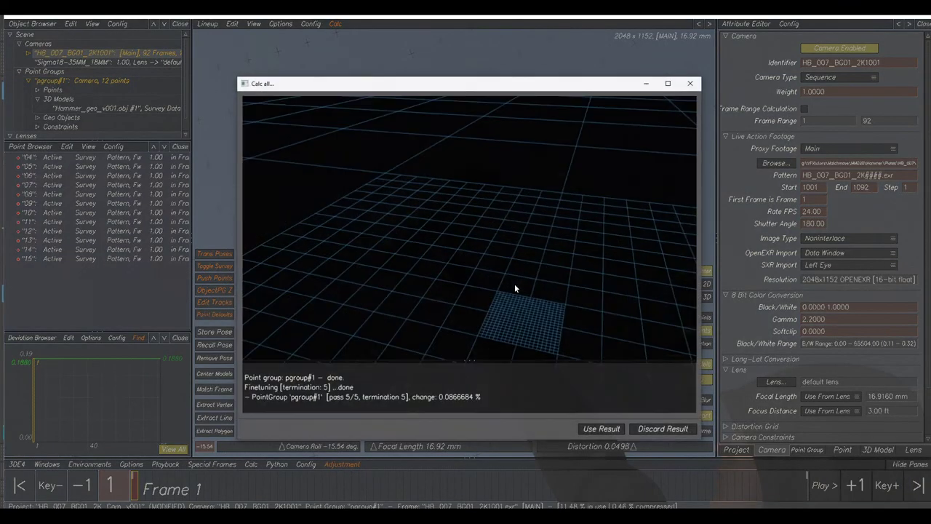
pyautogui.click(601, 429)
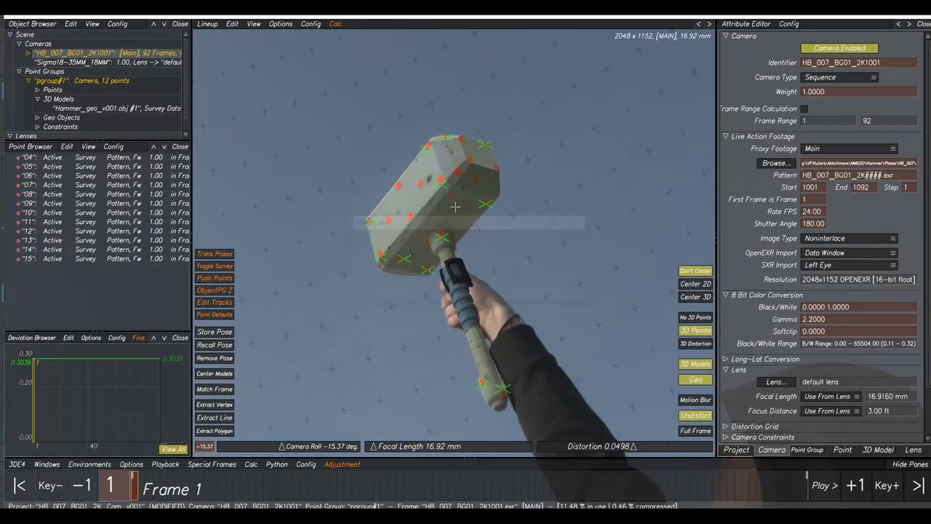
# Compare the whole hammer model with the undistorted footage by repeatedly toggling the 3D model display.
pyautogui.click(695, 364)
pyautogui.click(695, 364)
pyautogui.click(695, 364)
pyautogui.click(695, 365)
pyautogui.click(695, 365)
pyautogui.click(695, 364)
pyautogui.click(695, 364)
pyautogui.click(695, 364)
pyautogui.click(695, 364)
pyautogui.click(696, 364)
pyautogui.click(695, 365)
pyautogui.click(695, 364)
pyautogui.click(695, 365)
pyautogui.click(695, 365)
pyautogui.click(695, 364)
pyautogui.click(695, 364)
pyautogui.click(696, 365)
pyautogui.click(695, 364)
# Examine the model's alignment with the hammer's head and handle up close, toggling the 3D model display.
pyautogui.scroll(3, 302, 314)
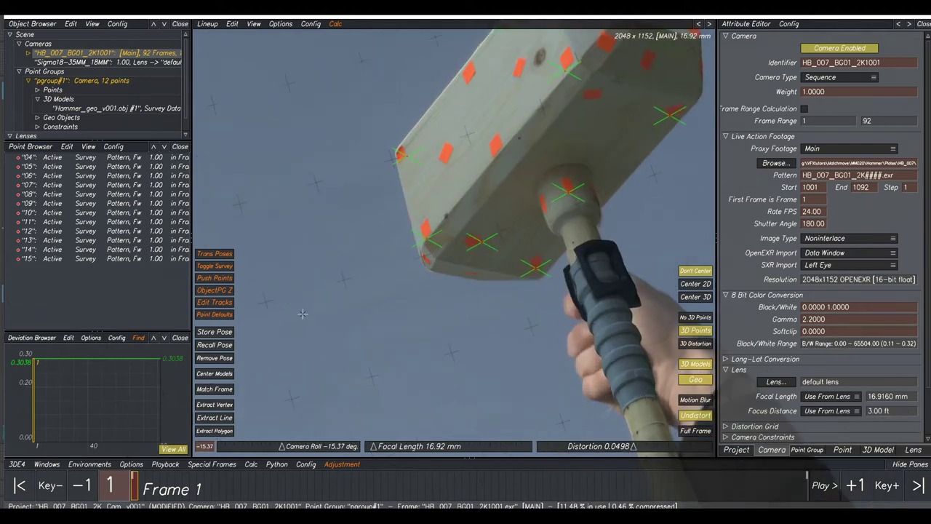
pyautogui.moveTo(562, 65); pyautogui.dragTo(423, 203, button='middle')
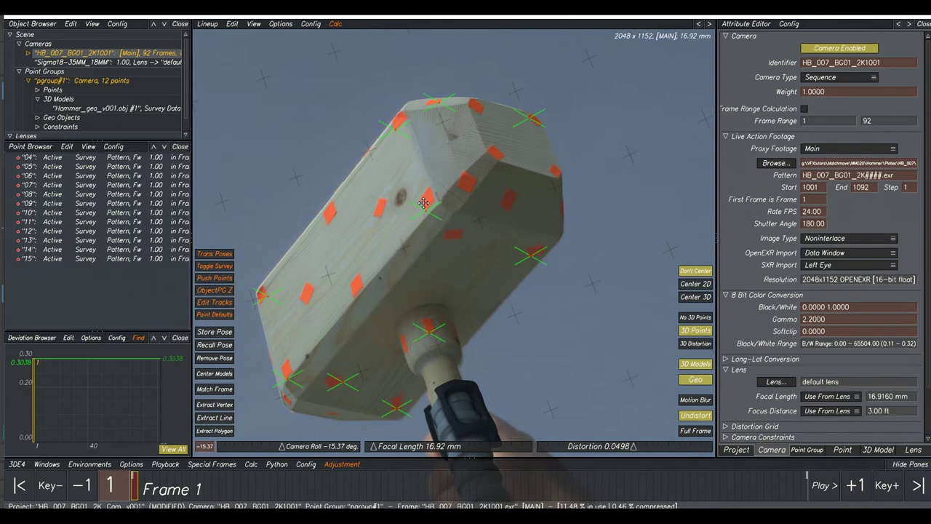
pyautogui.scroll(-3, 524, 216)
pyautogui.moveTo(524, 216); pyautogui.dragTo(484, 66, button='middle')
pyautogui.scroll(2, 483, 238)
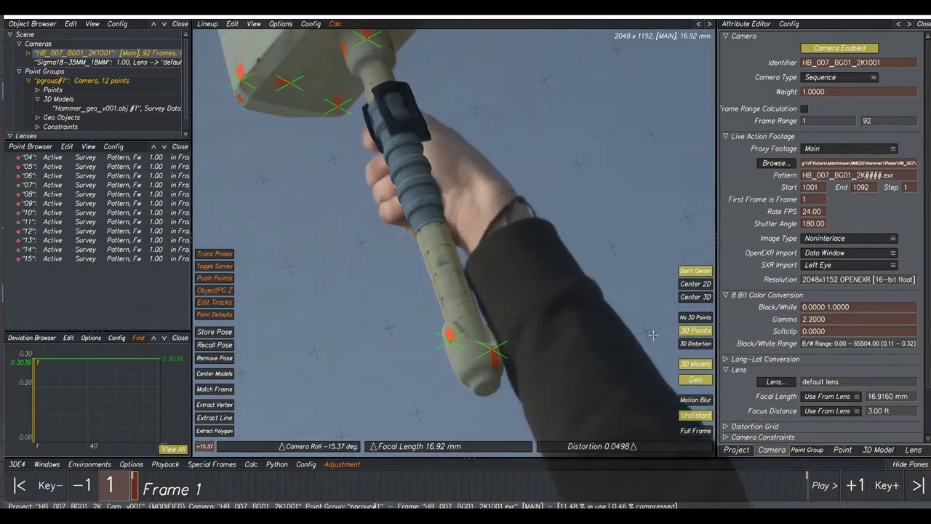
pyautogui.click(692, 364)
pyautogui.moveTo(420, 174); pyautogui.dragTo(512, 308, button='middle')
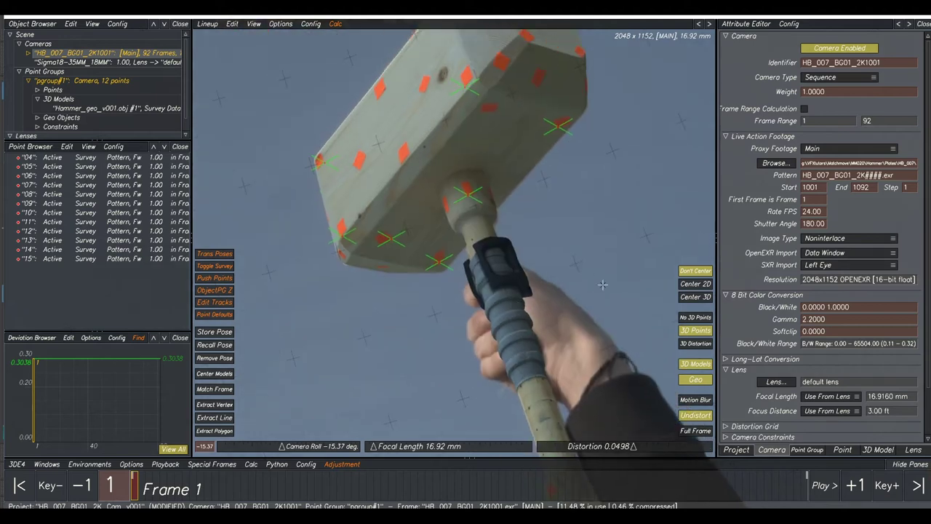
pyautogui.click(688, 365)
pyautogui.click(688, 365)
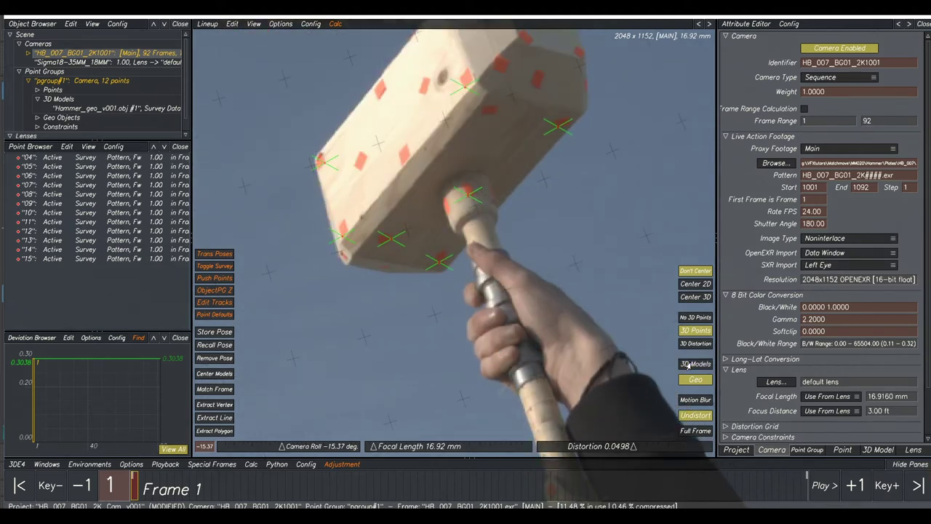
pyautogui.click(688, 365)
pyautogui.click(688, 365)
pyautogui.click(688, 365)
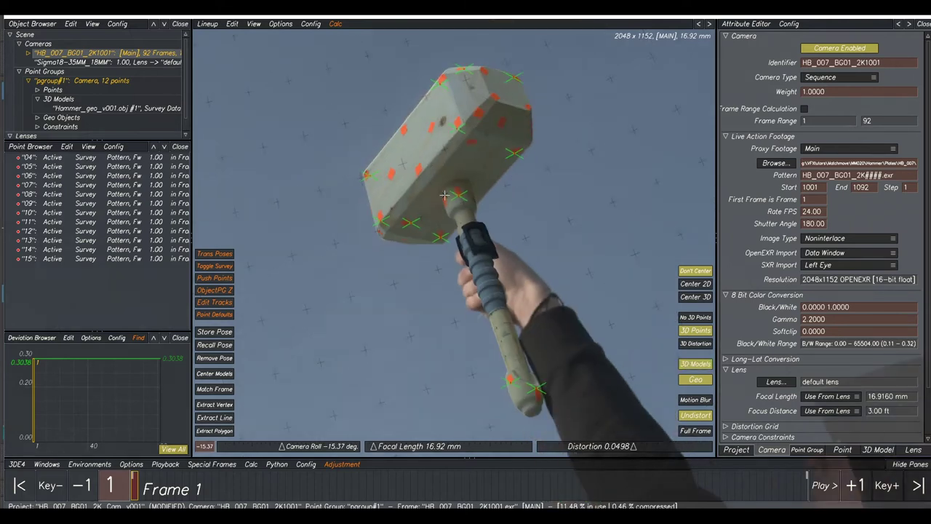
# Select survey points 04 to 15, clear the selection, and examine the hammer's alignment across the whole undistorted frame.
pyautogui.scroll(-5, 442, 213)
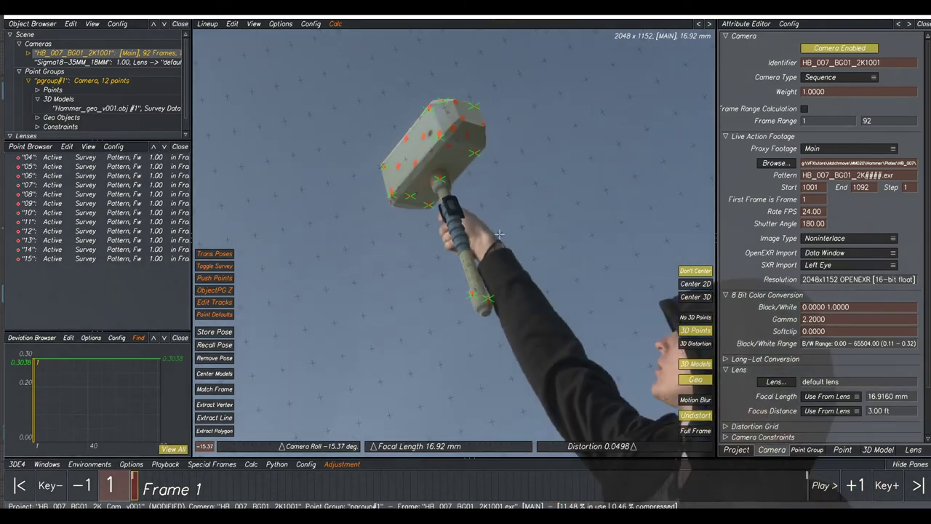
pyautogui.click(87, 158)
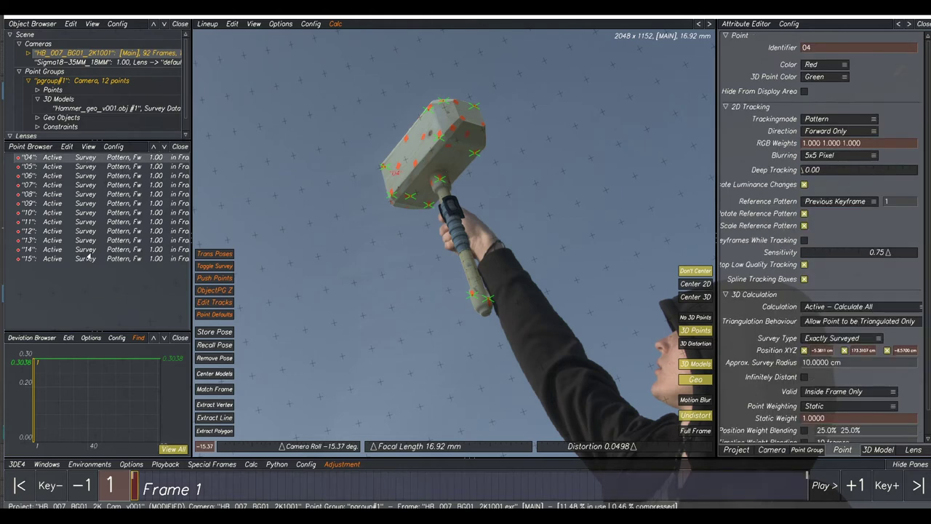
pyautogui.keyDown('shift'); pyautogui.click(86, 257); pyautogui.keyUp('shift')
pyautogui.scroll(-3, 363, 252)
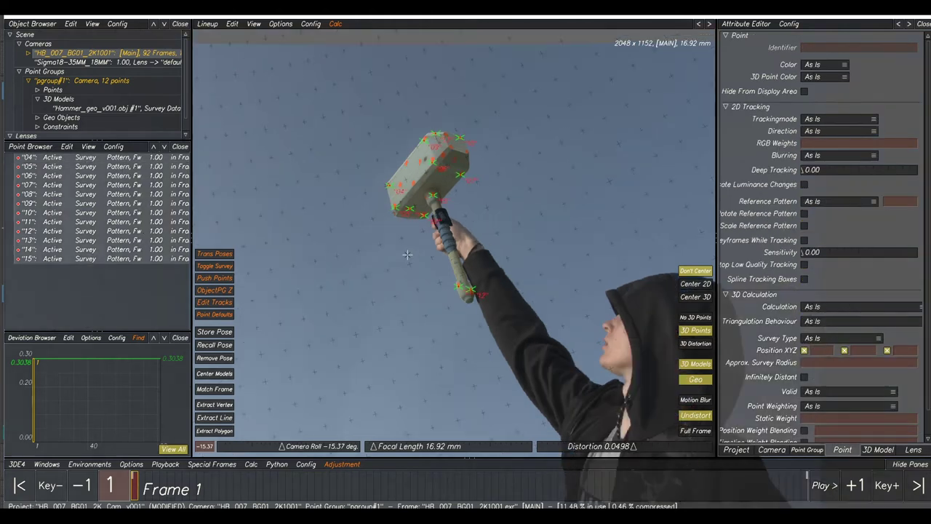
pyautogui.click(431, 271)
pyautogui.moveTo(134, 485)
pyautogui.mouseDown()
pyautogui.moveTo(767, 493)
pyautogui.moveTo(135, 486)
pyautogui.mouseUp()
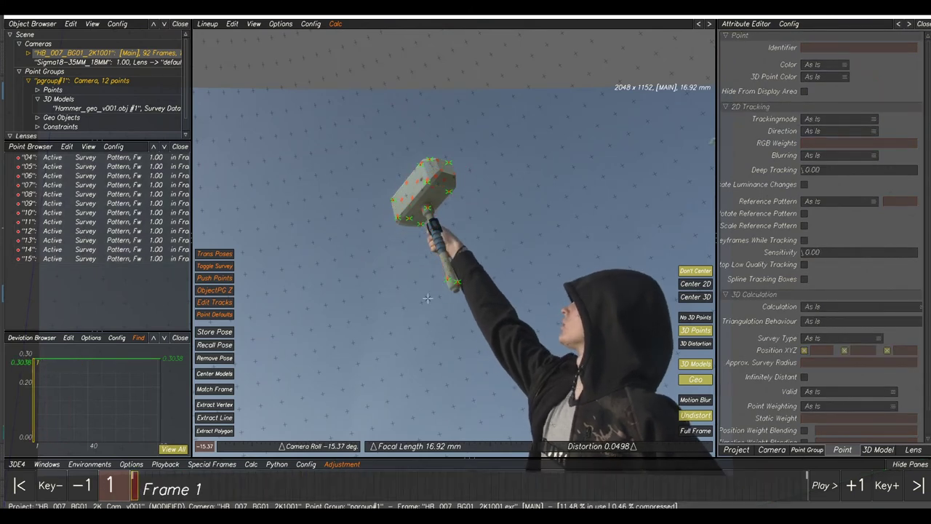
pyautogui.scroll(-4, 443, 225)
pyautogui.scroll(4, 445, 230)
pyautogui.moveTo(181, 489); pyautogui.dragTo(135, 485)
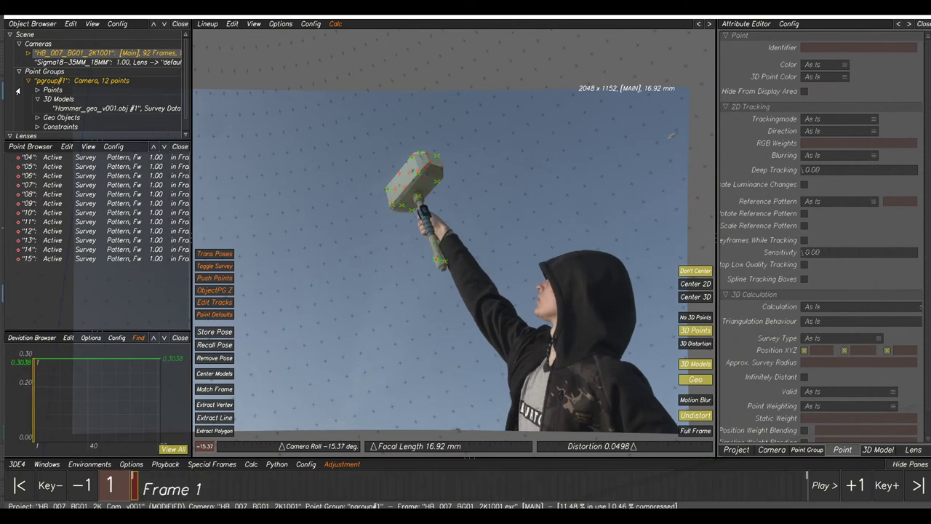
# Save the project as HB_007_BG01_2K_Cam_v001.3de in the MM020 tut folder, overwriting the existing file.
pyautogui.click(16, 464)
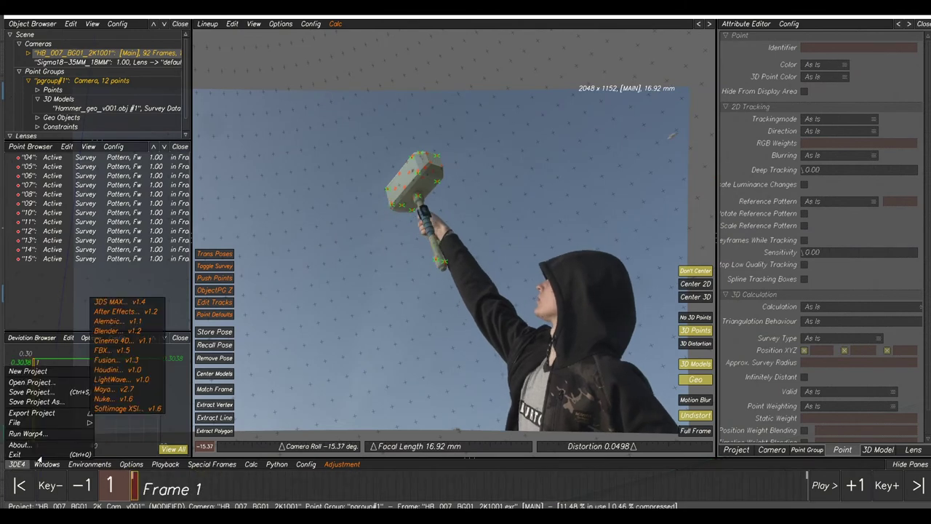
pyautogui.click(53, 402)
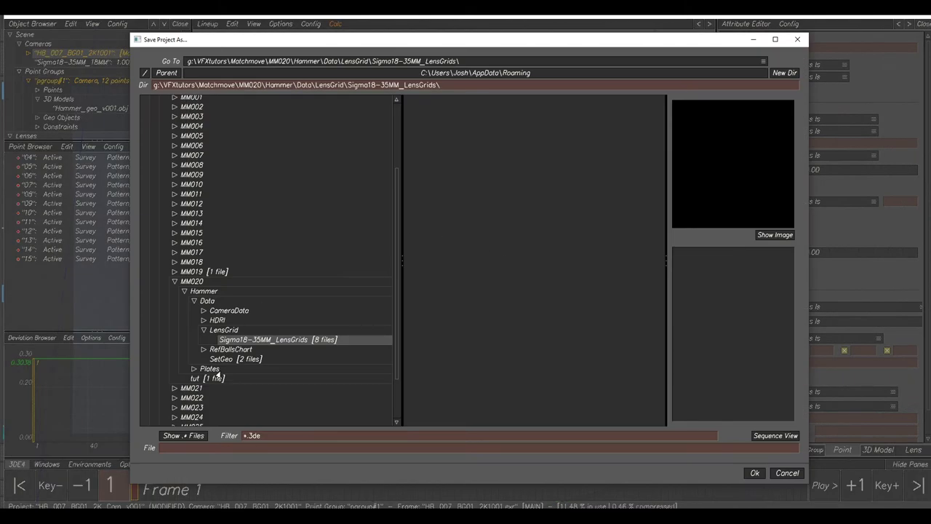
pyautogui.click(214, 378)
pyautogui.click(488, 101)
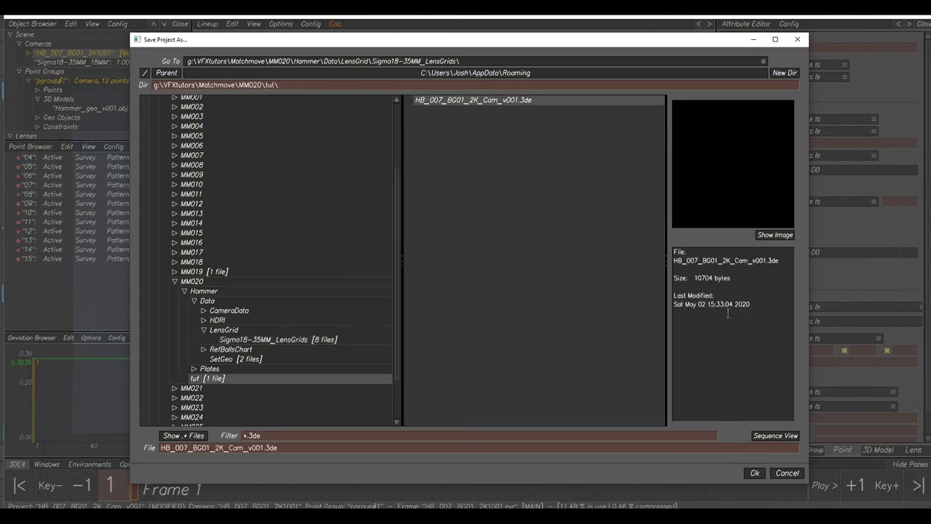
pyautogui.click(753, 472)
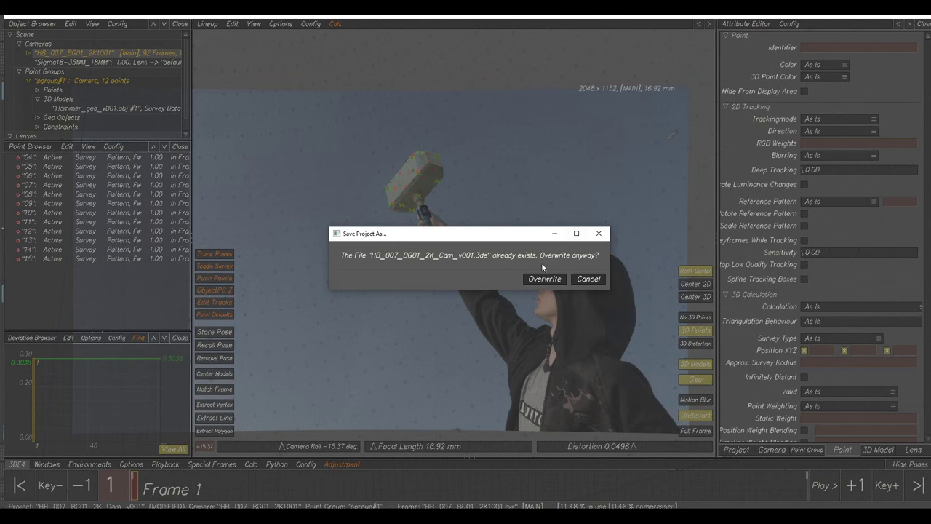
pyautogui.click(541, 279)
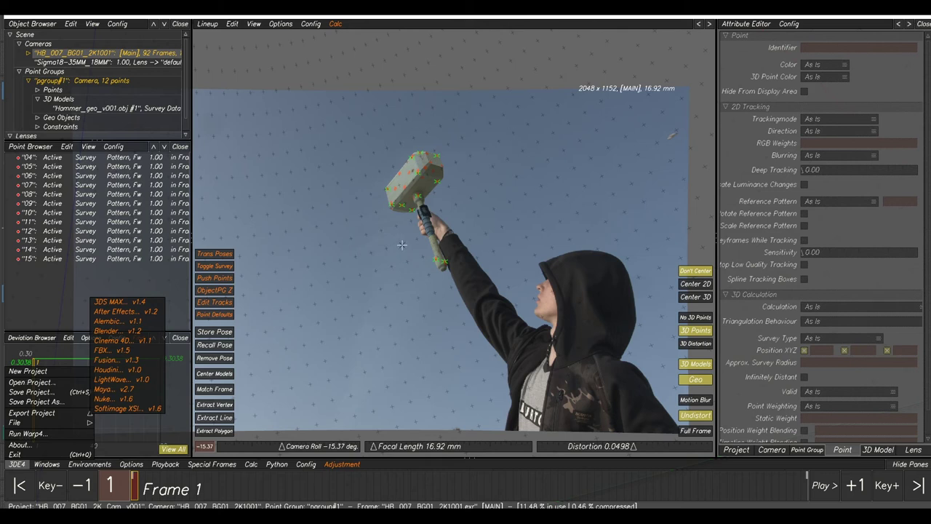
# Add a new point group to the scene alongside pgroup#1 and select it.
pyautogui.click(31, 101)
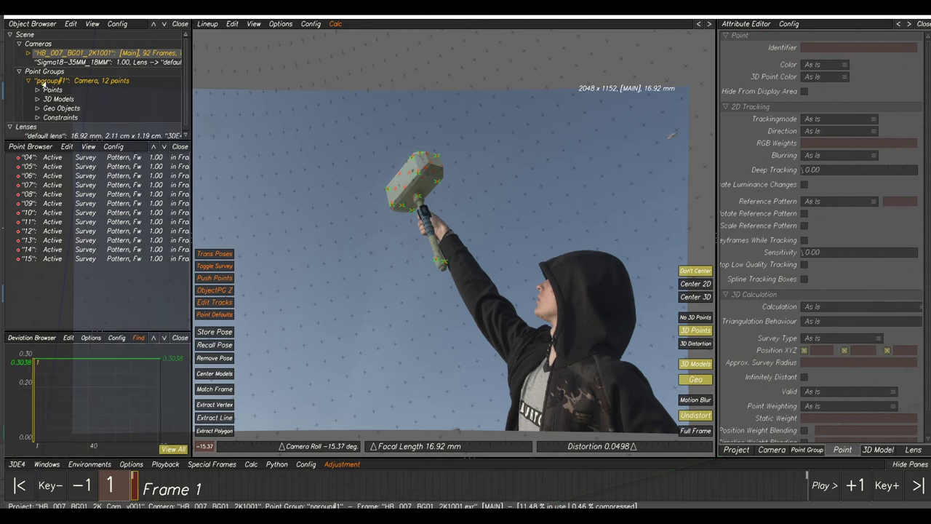
pyautogui.rightClick(64, 85)
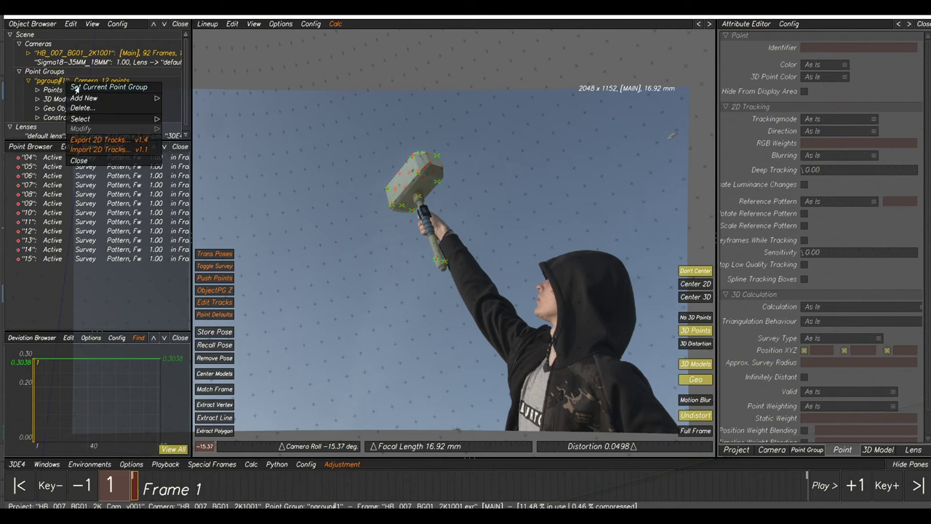
pyautogui.moveTo(95, 97)
pyautogui.click(183, 103)
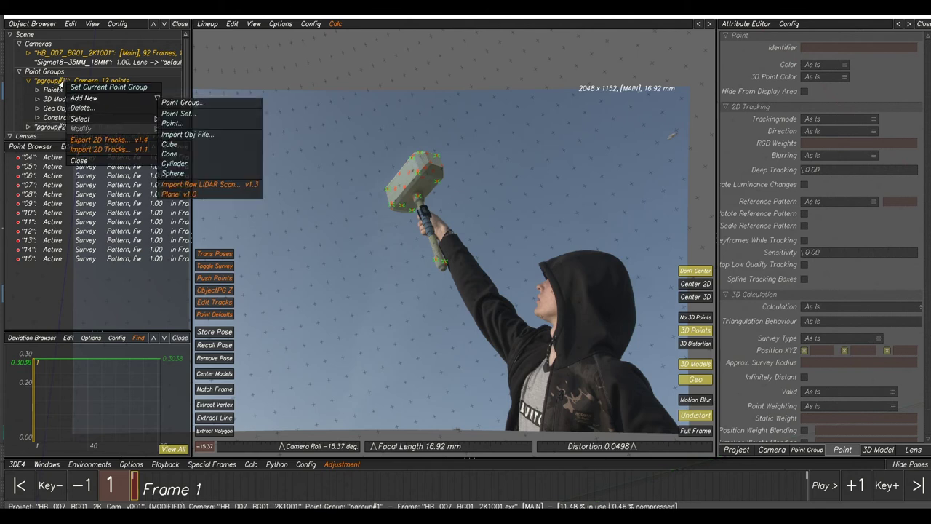
pyautogui.click(49, 90)
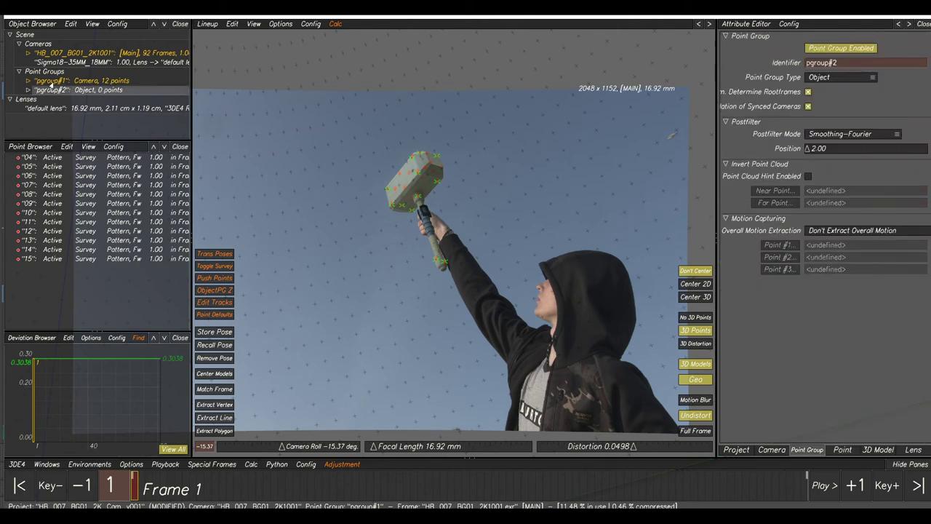
# Hide the Hammer_geo_v001.obj 3D model belonging to pgroup#1.
pyautogui.click(27, 81)
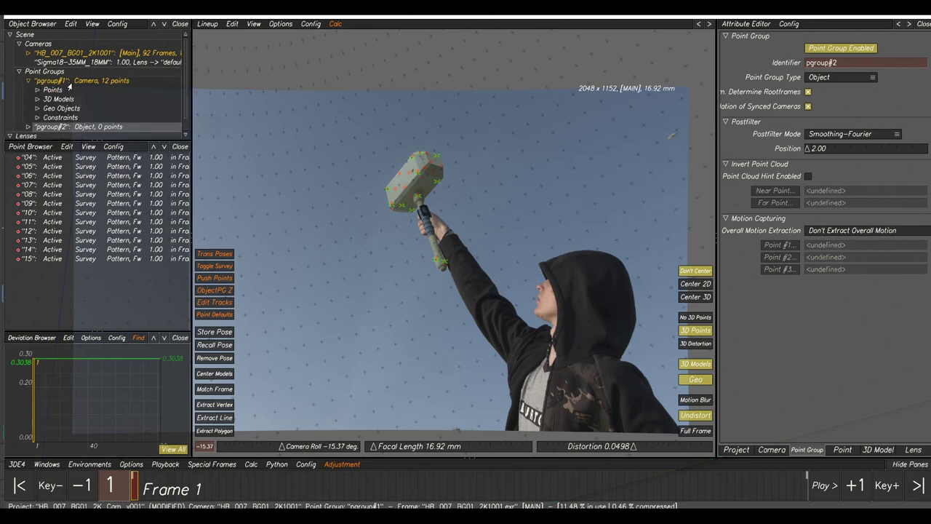
pyautogui.click(38, 99)
pyautogui.click(82, 108)
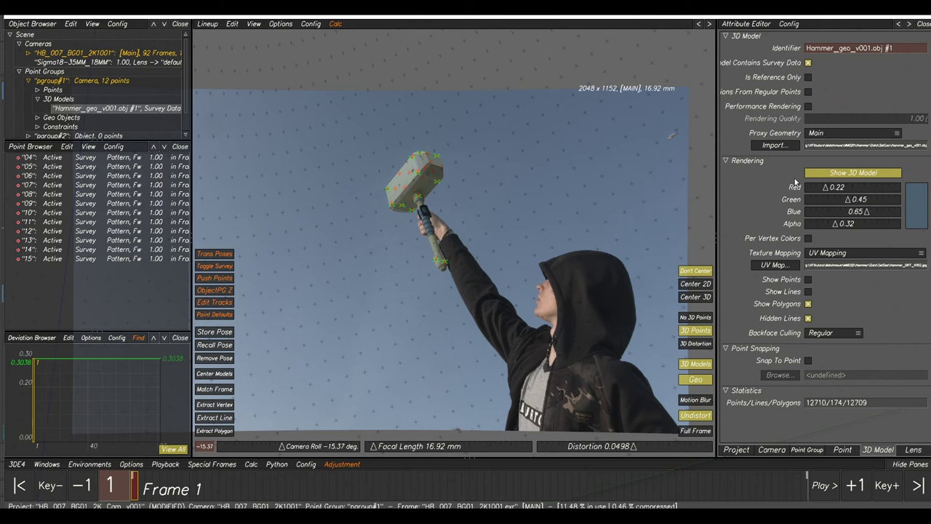
pyautogui.click(846, 175)
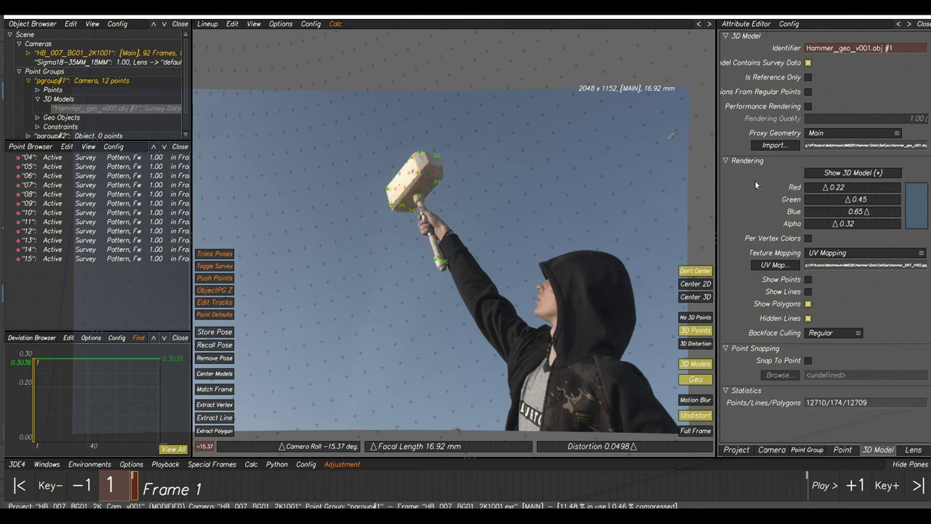
# Make the new object point group current and import Hammer_geo_v001.obj from the SetGeo folder into its 3D models.
pyautogui.click(27, 82)
pyautogui.click(62, 91)
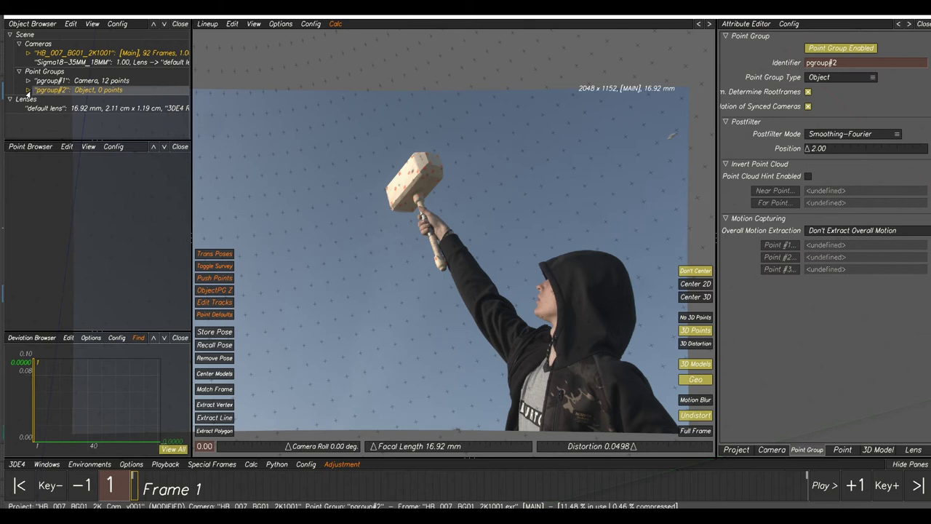
pyautogui.click(28, 91)
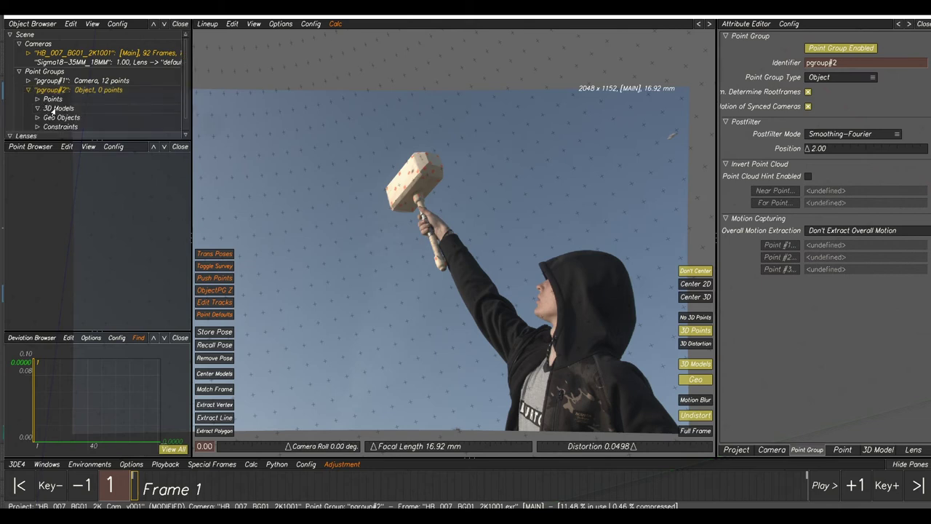
pyautogui.rightClick(53, 110)
pyautogui.click(121, 117)
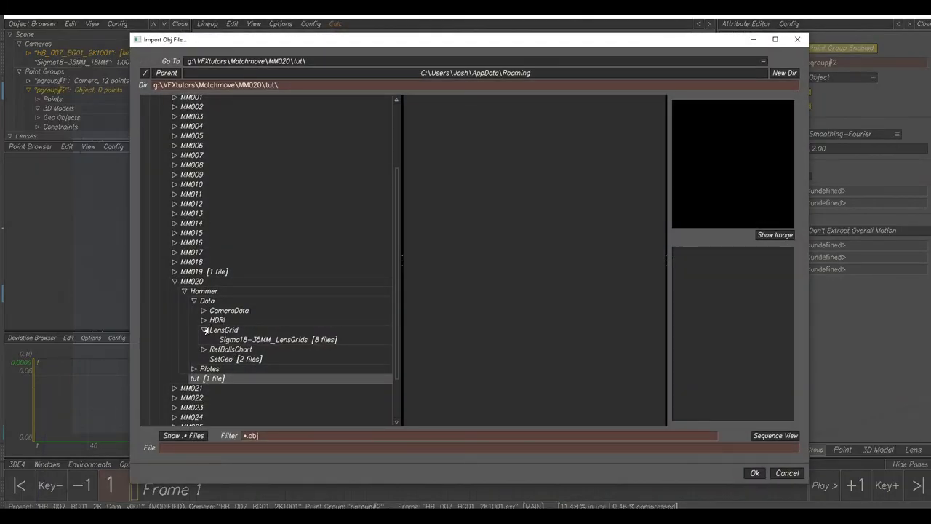
pyautogui.click(207, 301)
pyautogui.click(222, 359)
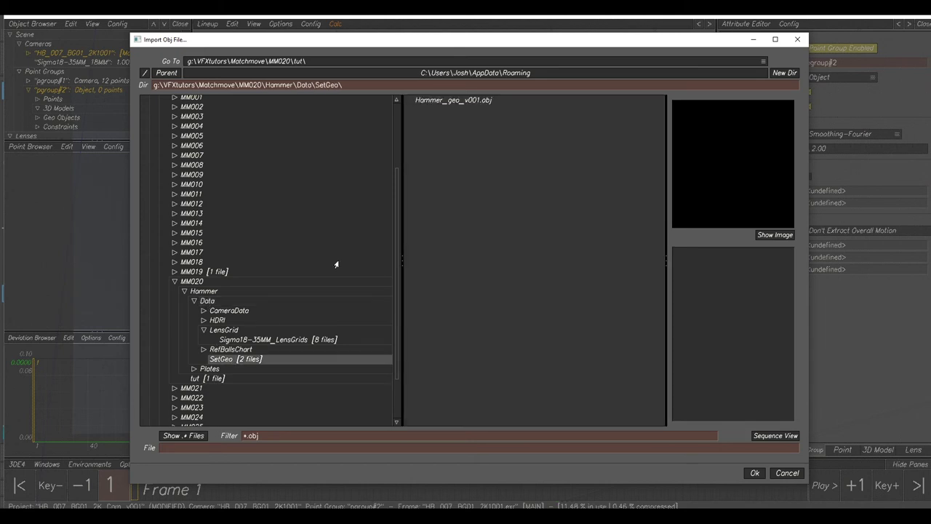
pyautogui.click(437, 102)
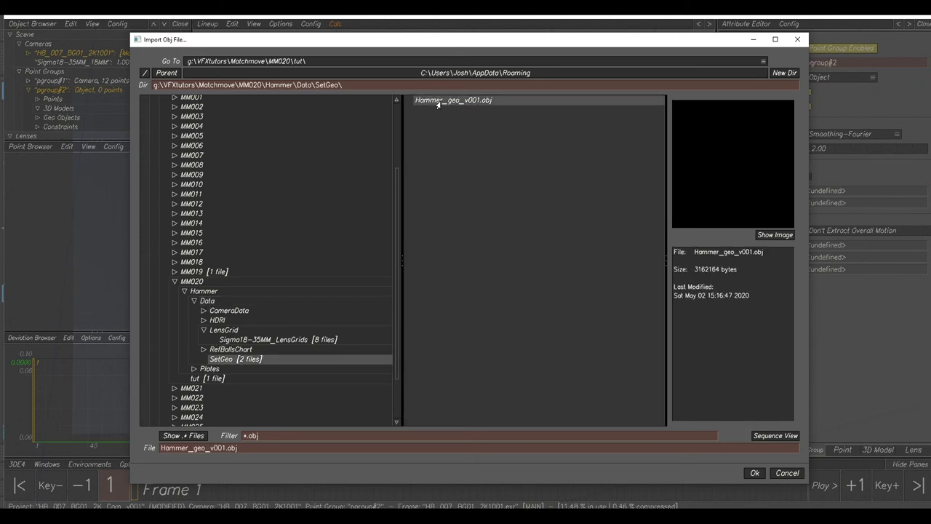
pyautogui.click(754, 474)
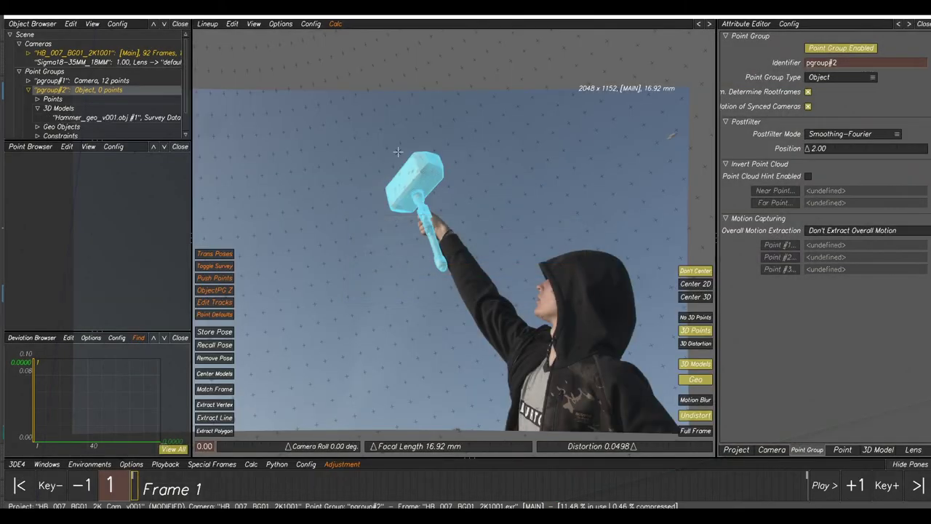
# Gauge and track point 01 forward to frame 92, centre the view on its 2D position, and return to frame 1.
pyautogui.scroll(5, 398, 153)
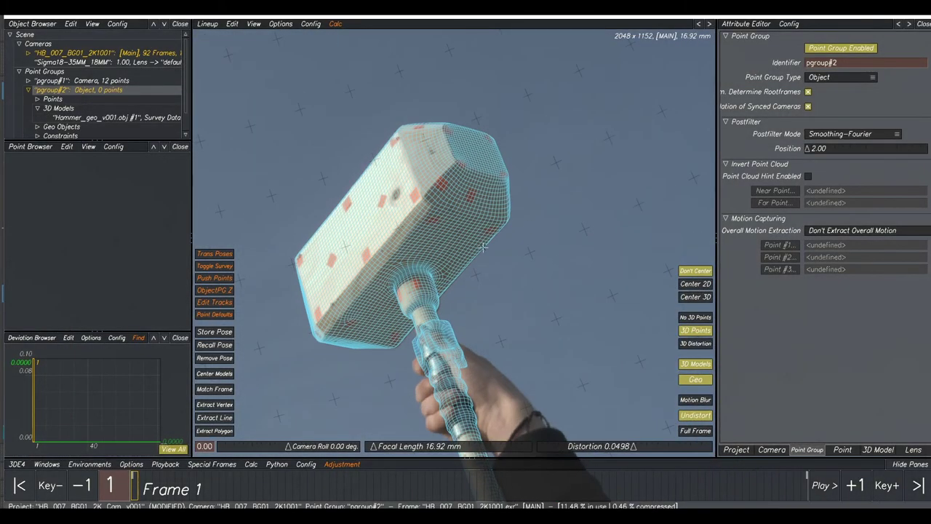
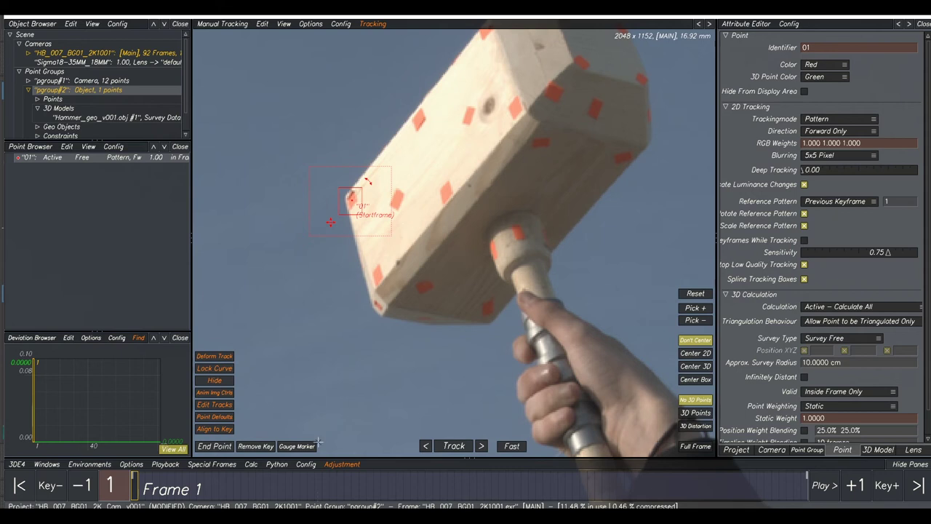
pyautogui.click(296, 447)
pyautogui.click(453, 446)
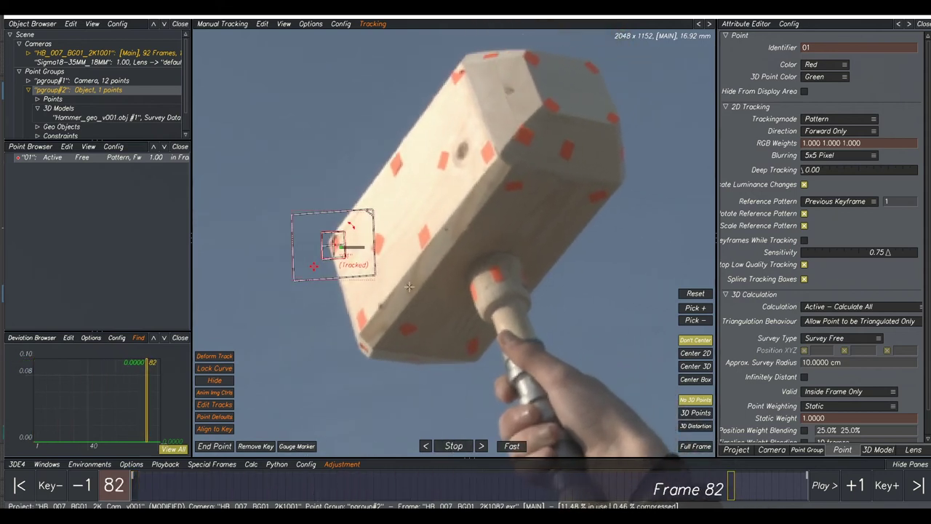
pyautogui.click(696, 355)
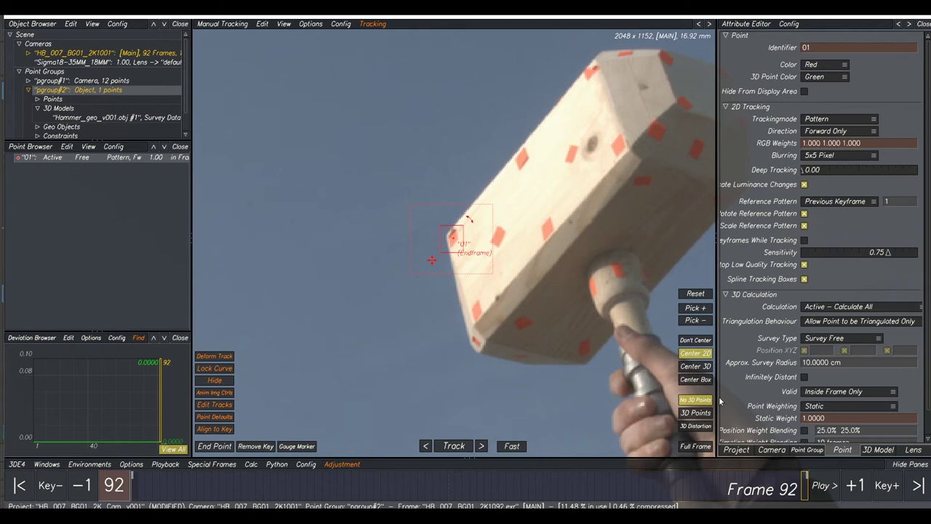
pyautogui.moveTo(768, 485); pyautogui.dragTo(131, 454)
# Add a second point on the red marker near the head's lower corner, shrink its pattern and search boxes, and track it forward to frame 92.
pyautogui.scroll(3, 466, 305)
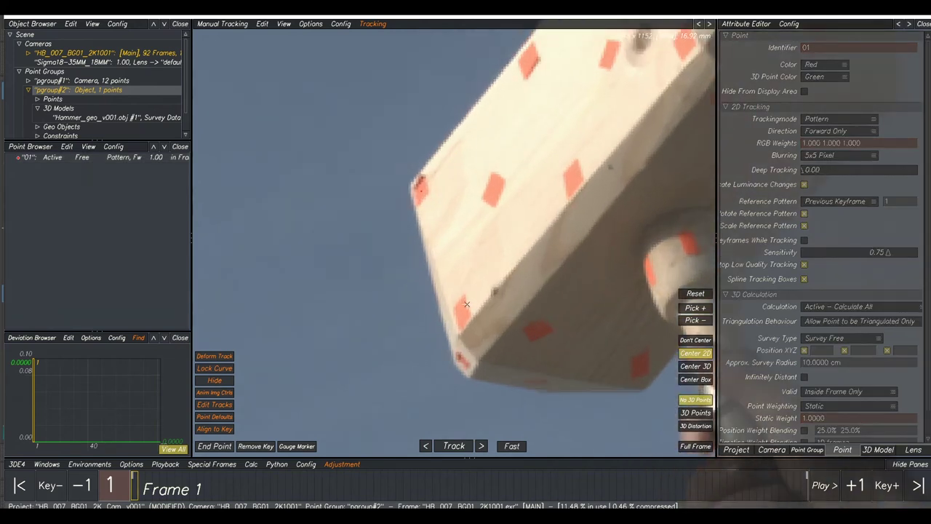
pyautogui.keyDown('ctrl'); pyautogui.click(462, 311); pyautogui.keyUp('ctrl')
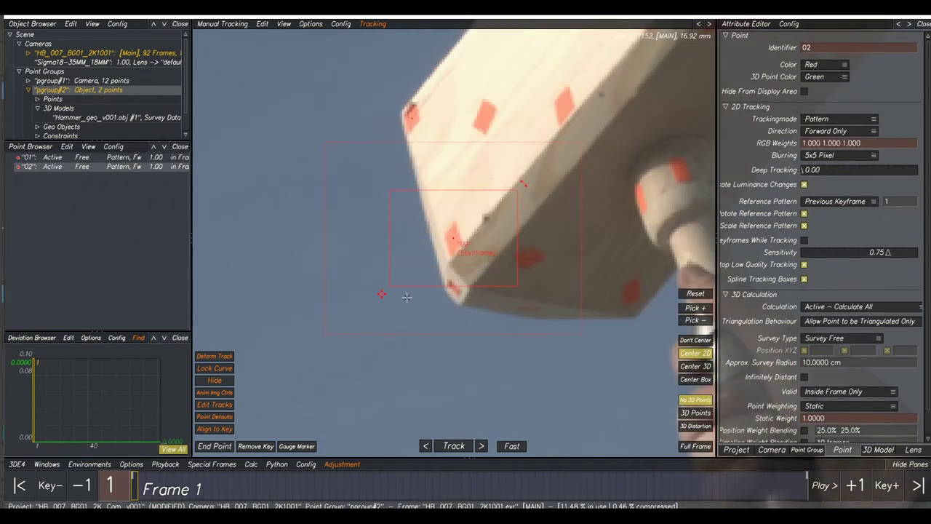
pyautogui.moveTo(388, 285); pyautogui.dragTo(436, 262)
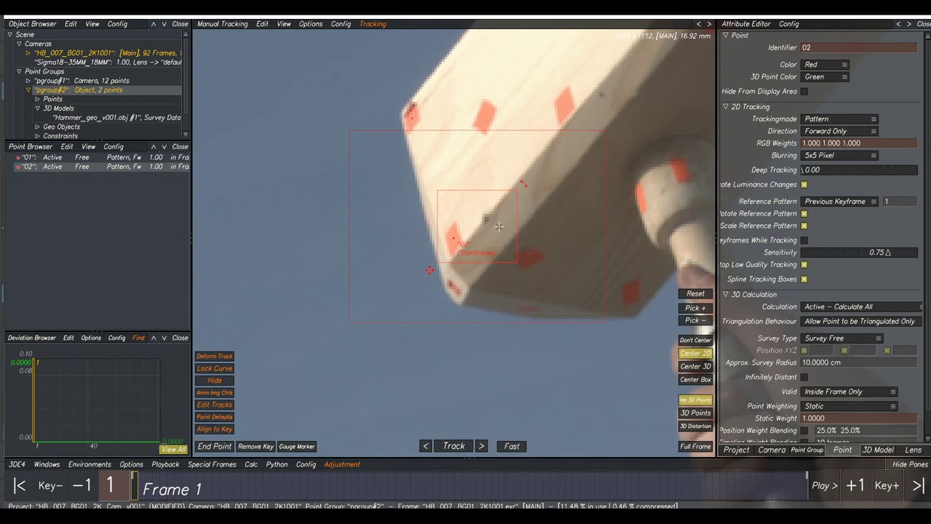
pyautogui.moveTo(515, 191)
pyautogui.mouseDown()
pyautogui.moveTo(486, 198)
pyautogui.moveTo(473, 219)
pyautogui.mouseUp()
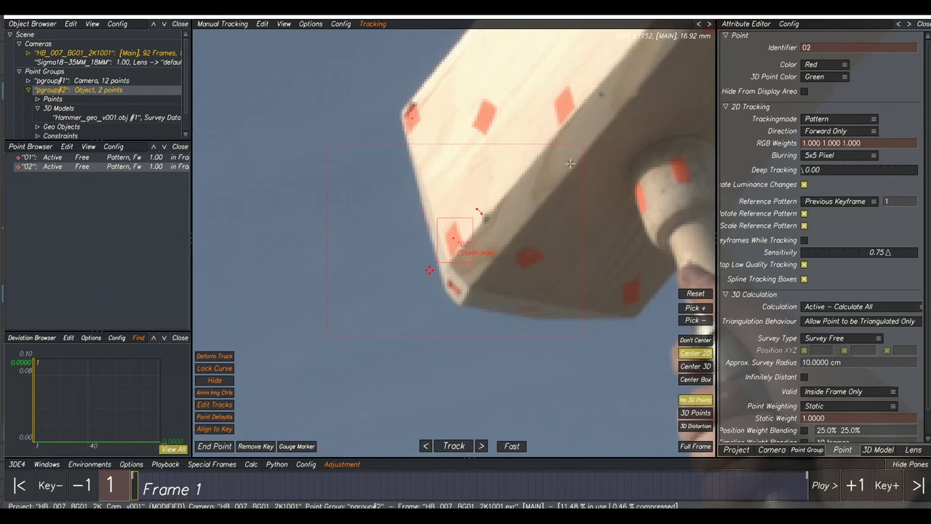
pyautogui.moveTo(541, 169); pyautogui.dragTo(505, 187)
pyautogui.click(454, 446)
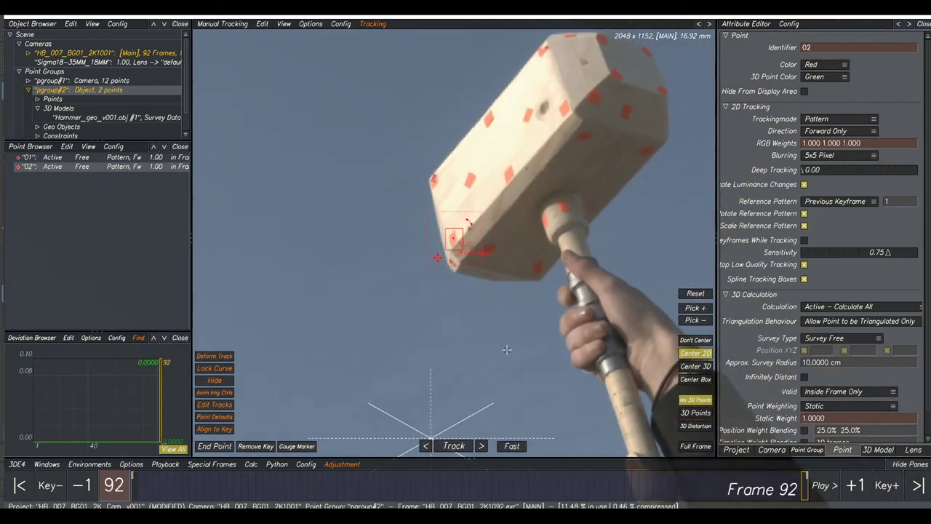
# Add point 03 on the red marker beside the head's wood knot, shrink its pattern and search boxes, and track it backward to frame 1.
pyautogui.moveTo(603, 111); pyautogui.dragTo(590, 128, button='middle')
pyautogui.click(586, 130)
pyautogui.scroll(4, 582, 131)
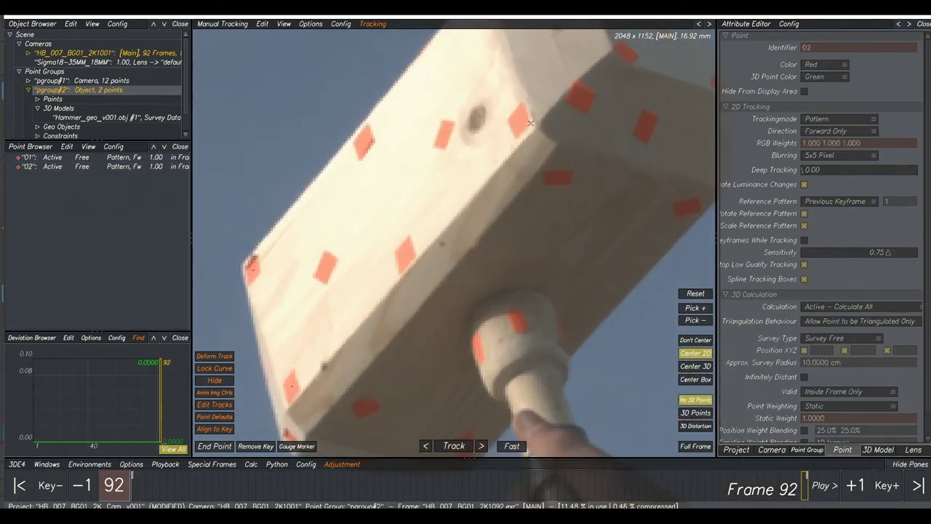
pyautogui.keyDown('ctrl'); pyautogui.click(519, 120); pyautogui.keyUp('ctrl')
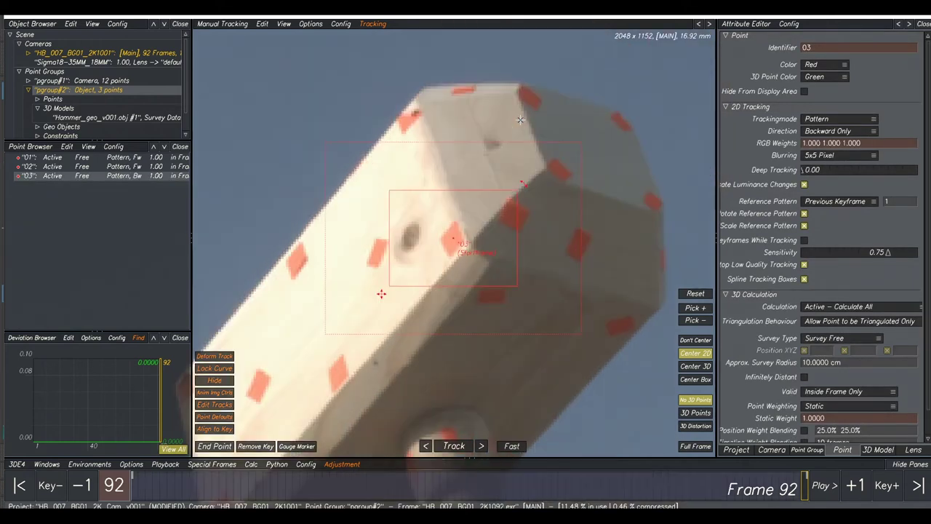
pyautogui.scroll(-5, 451, 279)
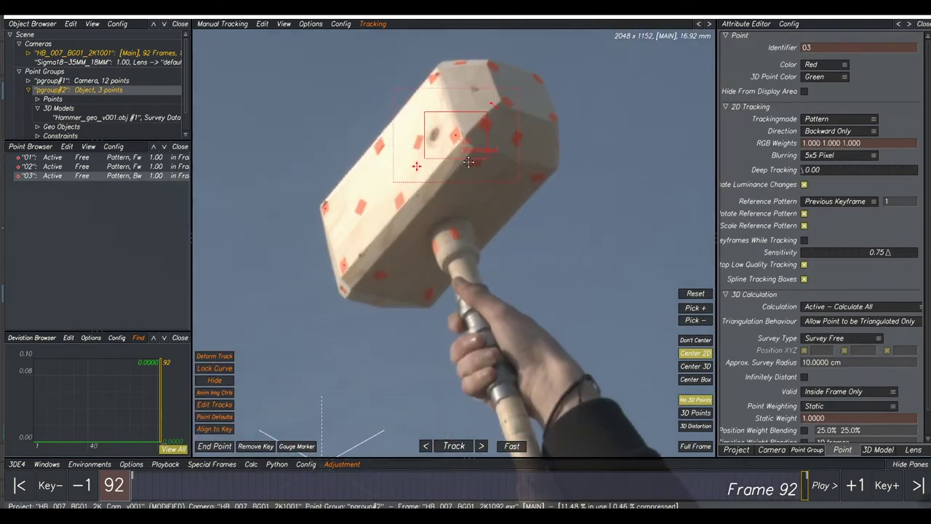
pyautogui.scroll(2, 408, 234)
pyautogui.moveTo(396, 169); pyautogui.dragTo(444, 193)
pyautogui.moveTo(527, 265); pyautogui.dragTo(486, 242)
pyautogui.moveTo(591, 121); pyautogui.dragTo(542, 148)
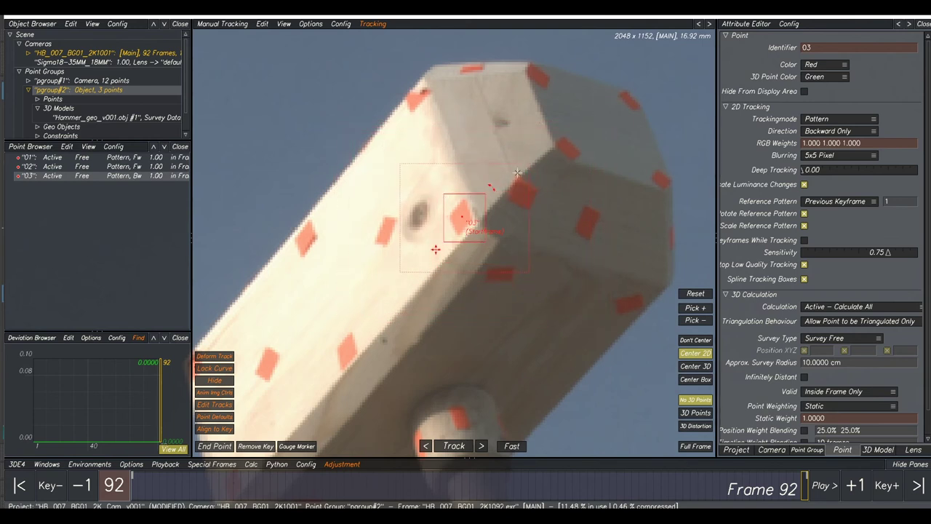
pyautogui.click(453, 447)
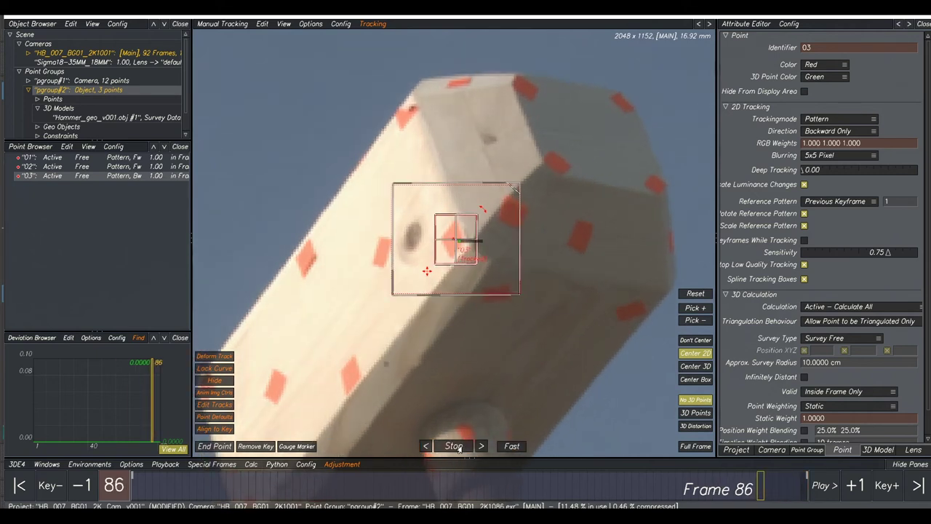
# Add point 04 on the red marker at the head's upper corner, shrink its pattern and search boxes, and track it forward to frame 92.
pyautogui.click(390, 136)
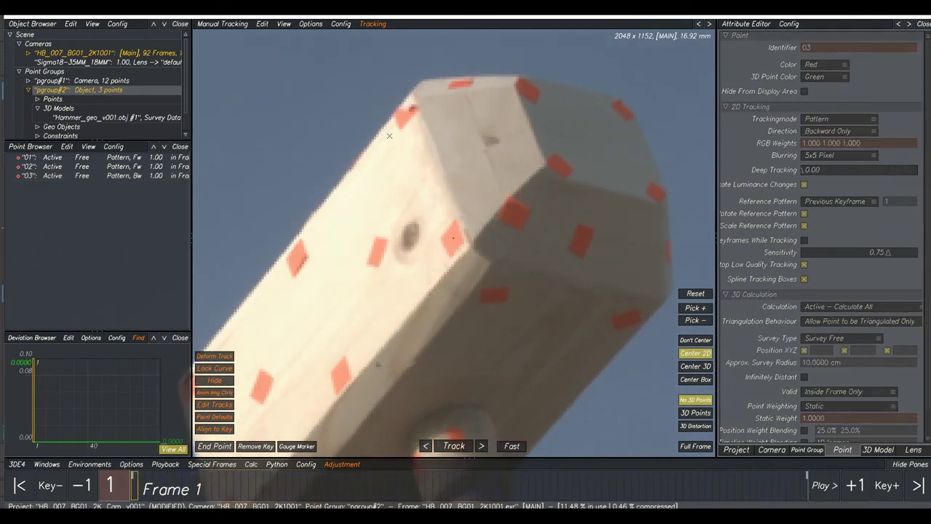
pyautogui.scroll(3, 400, 113)
pyautogui.keyDown('ctrl'); pyautogui.click(407, 115); pyautogui.keyUp('ctrl')
pyautogui.moveTo(548, 299); pyautogui.dragTo(478, 265)
pyautogui.moveTo(358, 160); pyautogui.dragTo(417, 203)
pyautogui.moveTo(632, 103); pyautogui.dragTo(549, 151)
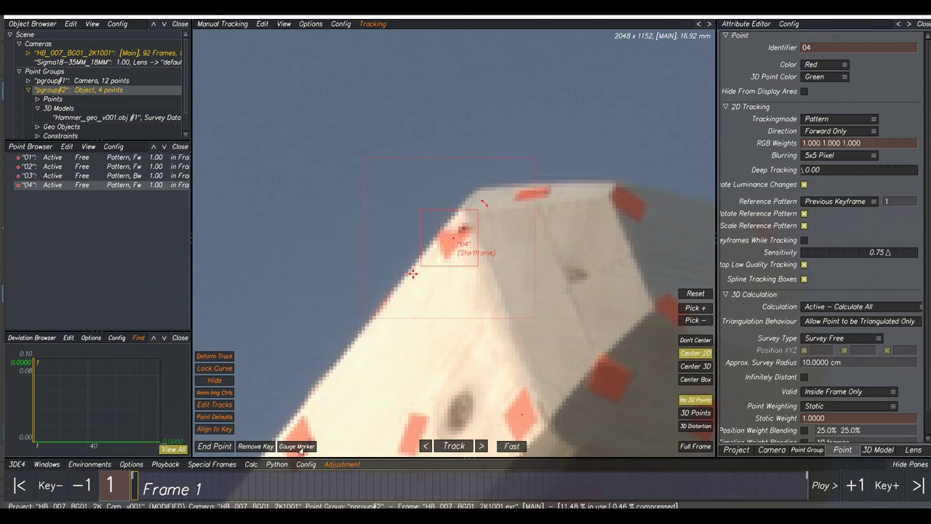
pyautogui.click(452, 445)
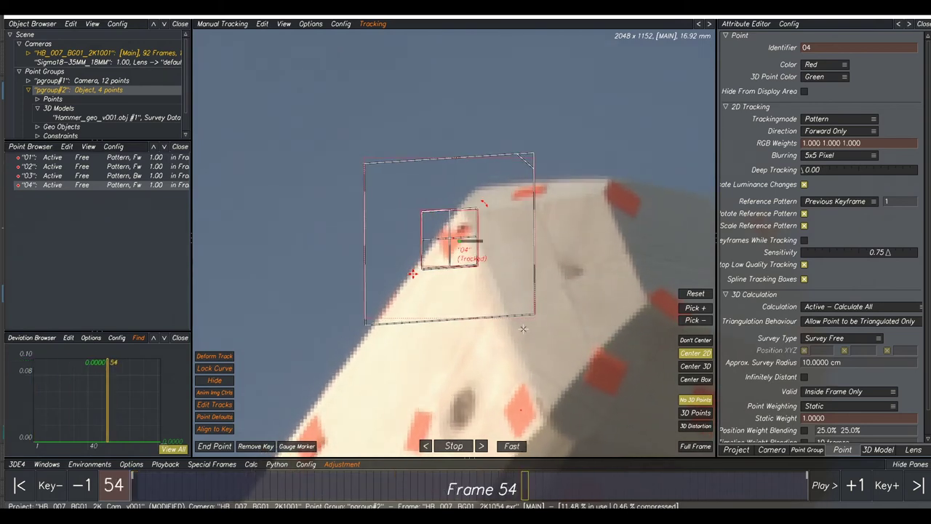
# Add point 05 on the red marker at the outer edge of the head's shaded end face, tighten its boxes, and track it backward to frame 1.
pyautogui.moveTo(534, 332); pyautogui.dragTo(542, 274, button='right')
pyautogui.moveTo(542, 274); pyautogui.dragTo(383, 143, button='middle')
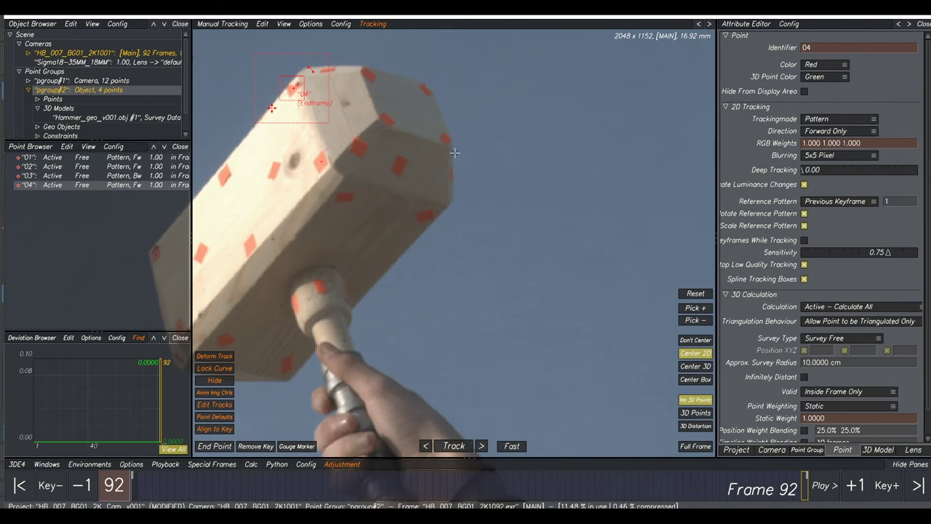
pyautogui.click(449, 149)
pyautogui.moveTo(448, 149); pyautogui.dragTo(464, 200, button='middle')
pyautogui.scroll(2, 463, 200)
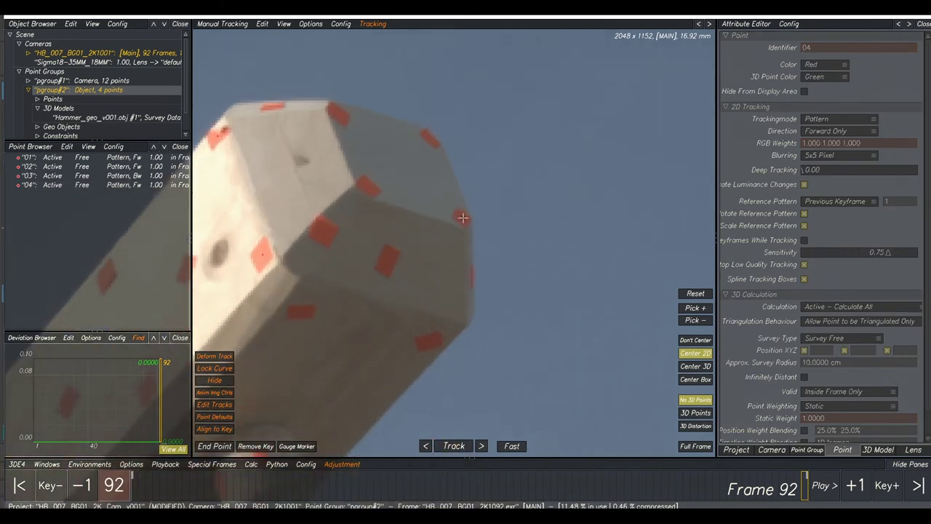
pyautogui.keyDown('ctrl'); pyautogui.click(463, 217); pyautogui.keyUp('ctrl')
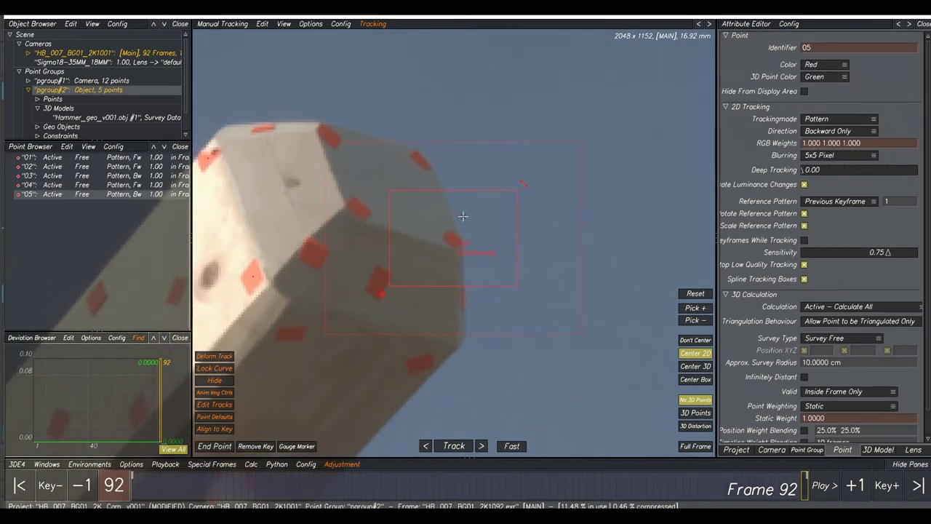
pyautogui.moveTo(391, 285); pyautogui.dragTo(431, 265)
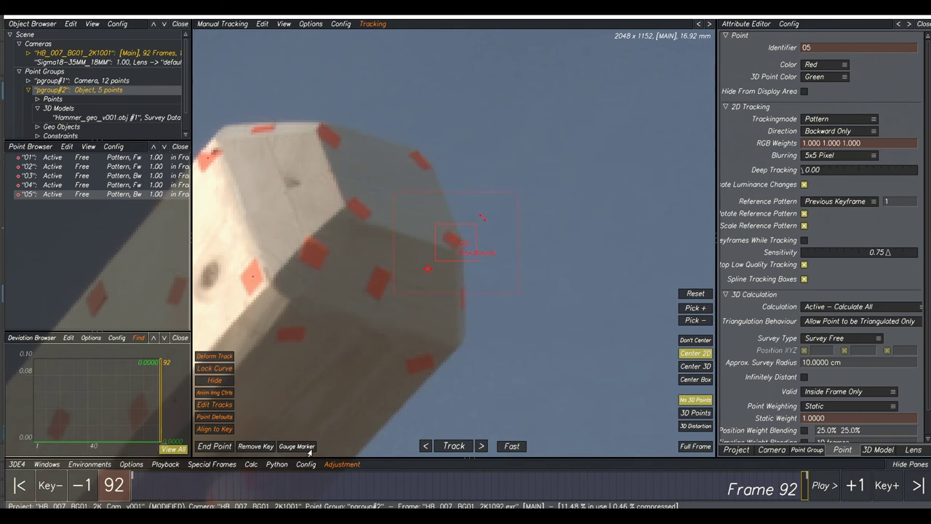
pyautogui.click(454, 446)
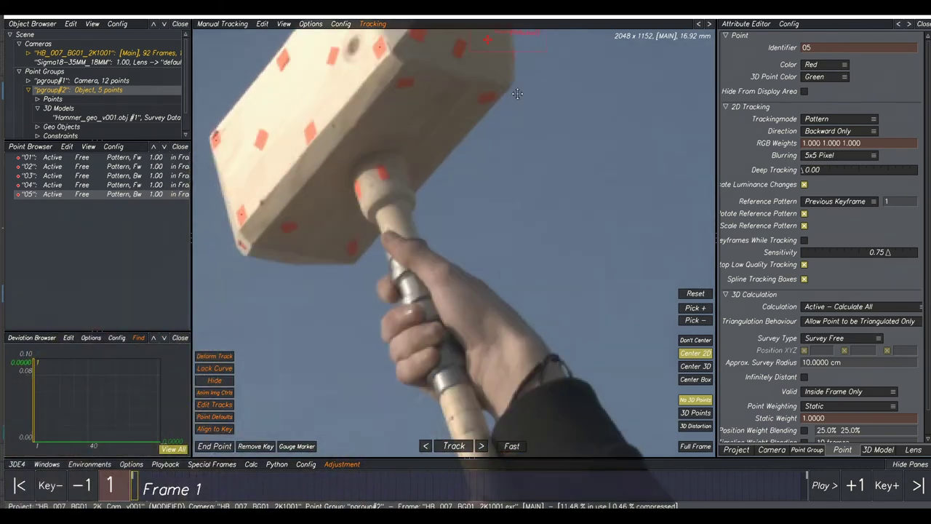
# Add point 06 on the red marker of the collar joining handle and head, shrink its boxes, and track it forward to frame 92.
pyautogui.click(479, 92)
pyautogui.moveTo(447, 101); pyautogui.dragTo(473, 179, button='middle')
pyautogui.scroll(4, 418, 199)
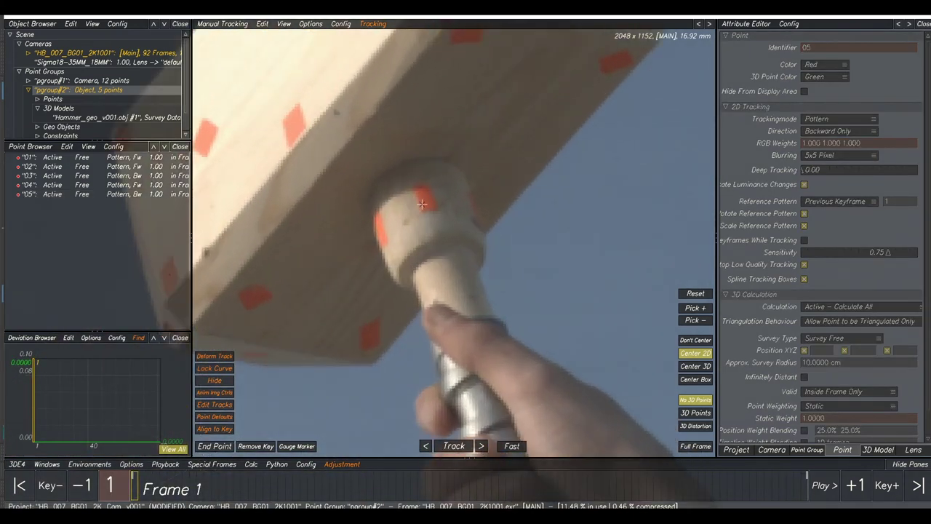
pyautogui.keyDown('ctrl'); pyautogui.click(426, 203); pyautogui.keyUp('ctrl')
pyautogui.moveTo(381, 291); pyautogui.dragTo(435, 247)
pyautogui.moveTo(525, 184); pyautogui.dragTo(481, 203)
pyautogui.moveTo(597, 125); pyautogui.dragTo(555, 154)
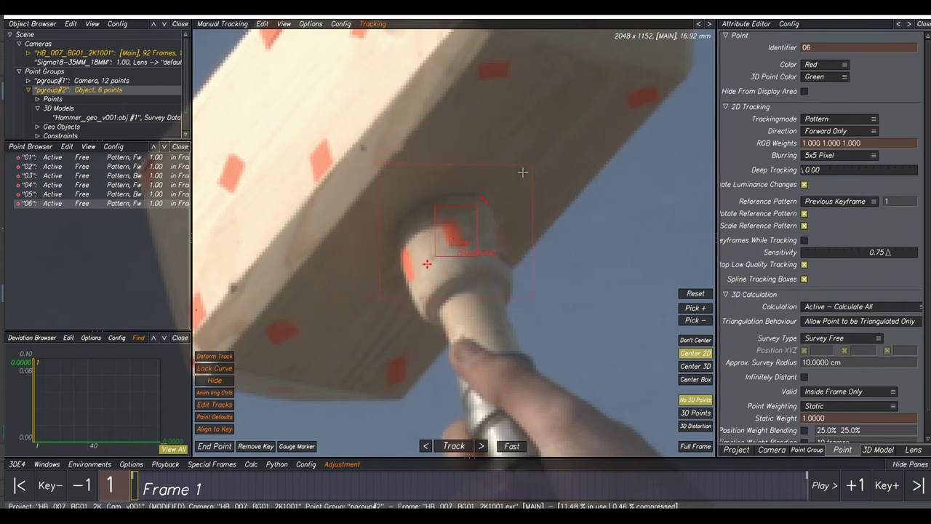
pyautogui.click(468, 446)
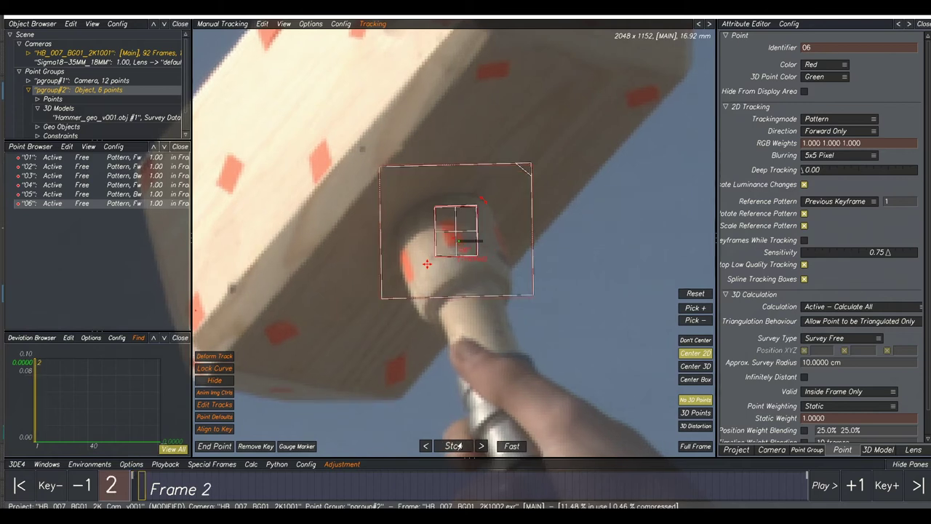
# Add point 07 on the bright red marker of the handle's end knob, fit its boxes around it, and track it backward to frame 1.
pyautogui.scroll(-5, 508, 334)
pyautogui.moveTo(510, 336); pyautogui.dragTo(463, 144, button='middle')
pyautogui.click(444, 328)
pyautogui.moveTo(458, 334); pyautogui.dragTo(451, 312, button='middle')
pyautogui.scroll(3, 451, 311)
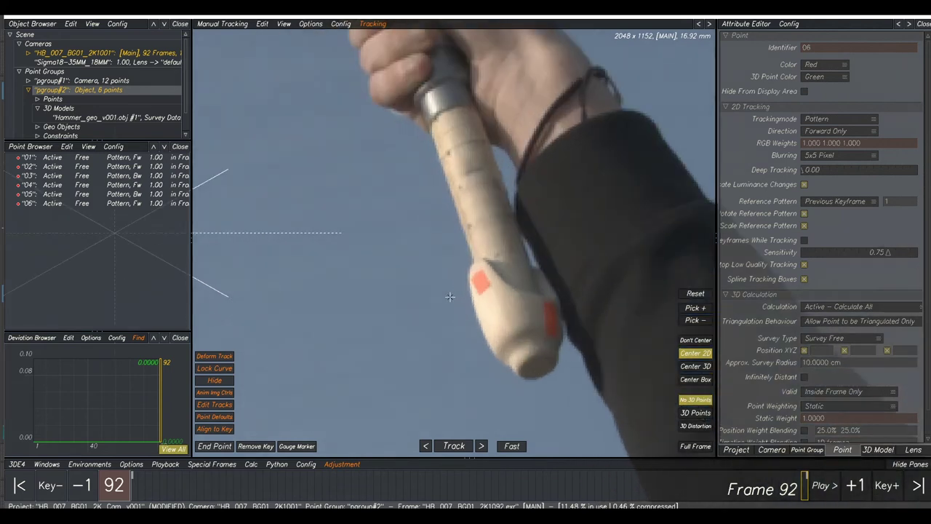
pyautogui.keyDown('ctrl'); pyautogui.click(481, 285); pyautogui.keyUp('ctrl')
pyautogui.scroll(2, 491, 191)
pyautogui.moveTo(531, 174); pyautogui.dragTo(470, 201)
pyautogui.moveTo(346, 309); pyautogui.dragTo(409, 261)
pyautogui.moveTo(468, 203); pyautogui.dragTo(452, 214)
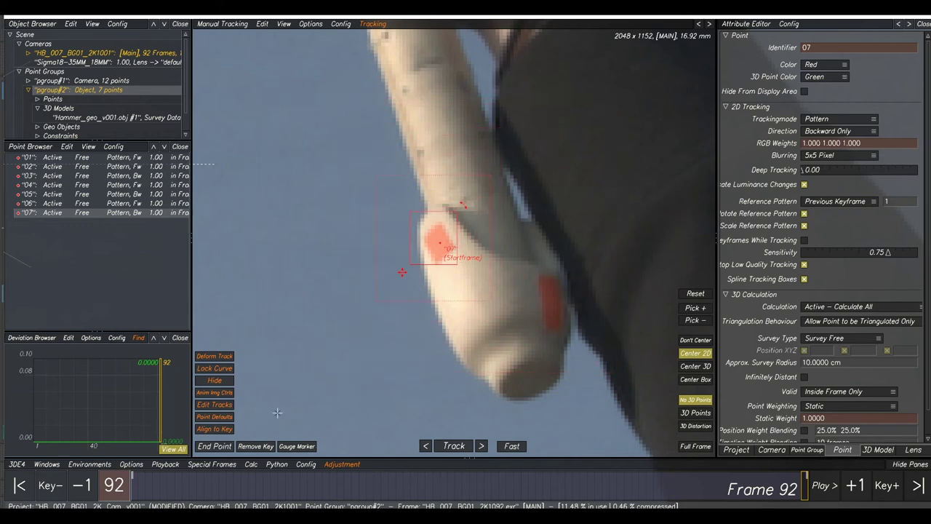
pyautogui.click(453, 446)
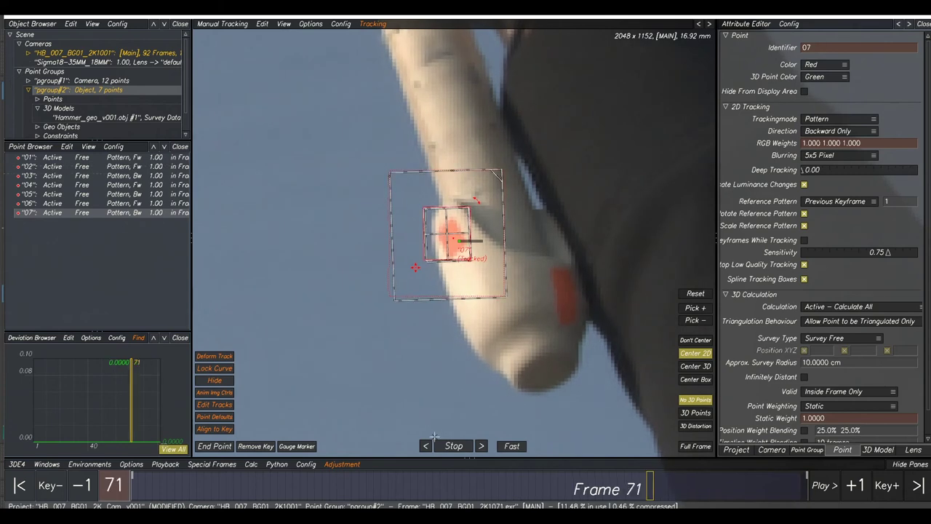
# Add point 08 on the shaded red marker of the handle's end knob, shrink its pattern and search boxes, and track it forward.
pyautogui.click(552, 326)
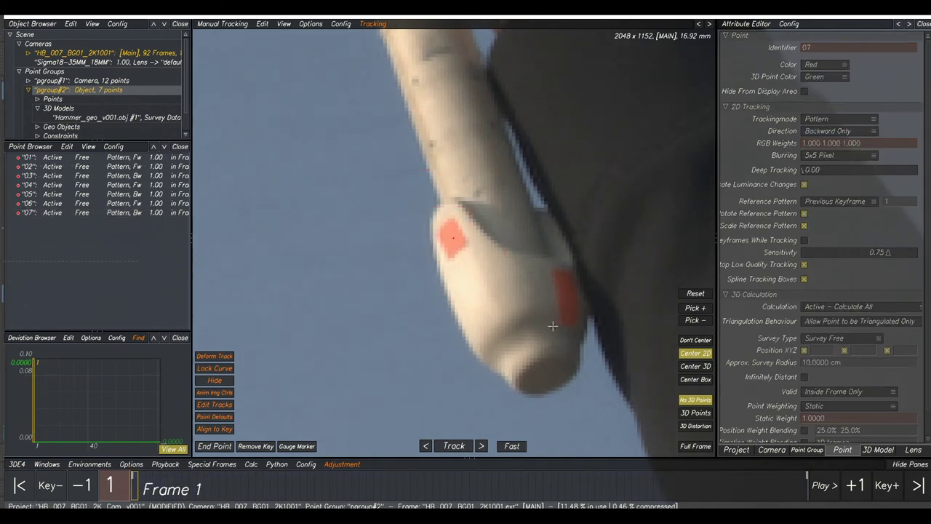
pyautogui.scroll(2, 566, 285)
pyautogui.keyDown('ctrl'); pyautogui.click(570, 325); pyautogui.keyUp('ctrl')
pyautogui.scroll(-2, 571, 326)
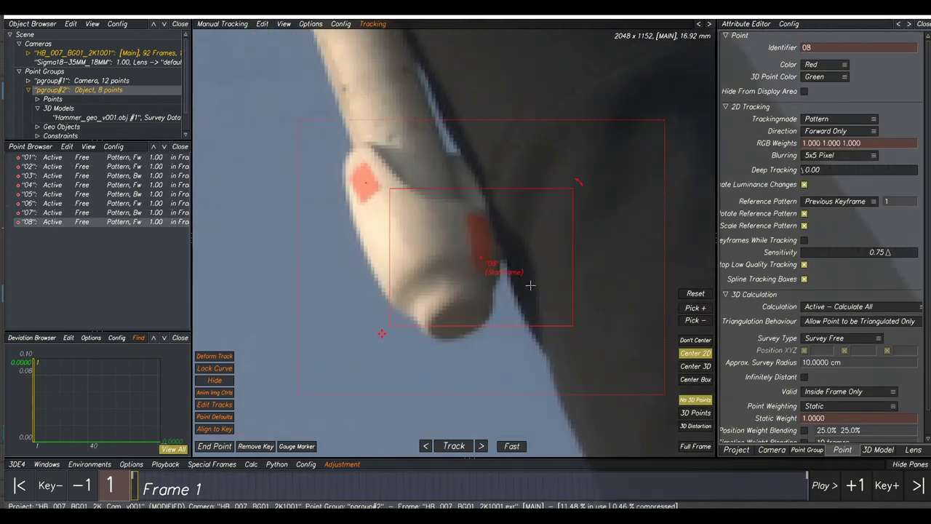
pyautogui.moveTo(558, 232); pyautogui.dragTo(494, 270)
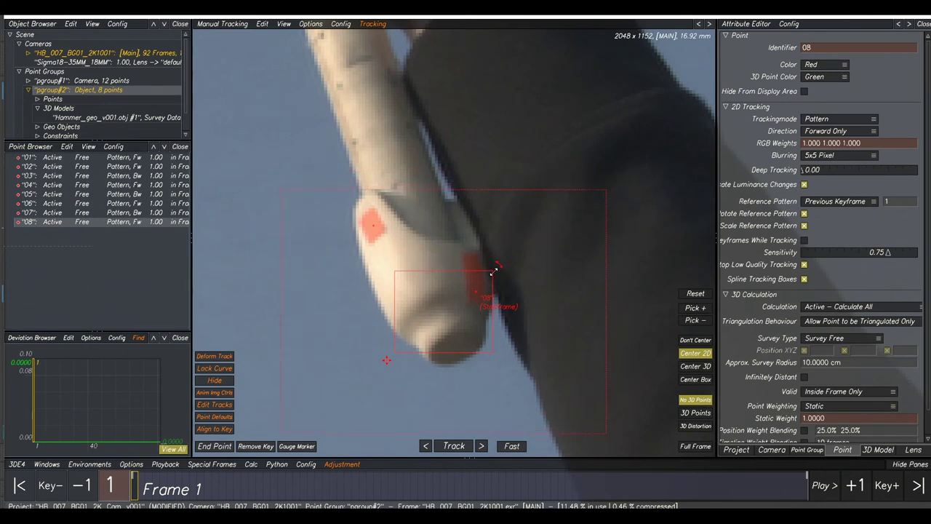
pyautogui.moveTo(392, 353); pyautogui.dragTo(447, 317)
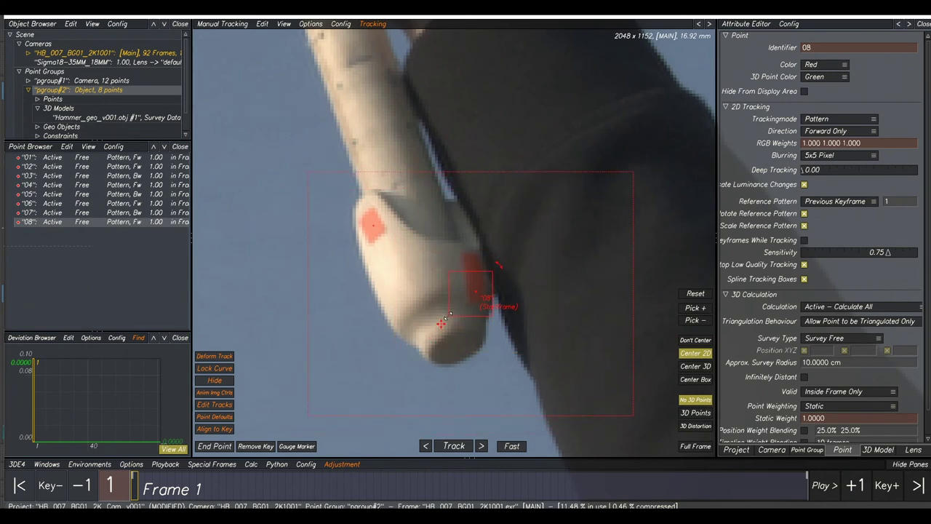
pyautogui.moveTo(623, 172); pyautogui.dragTo(541, 231)
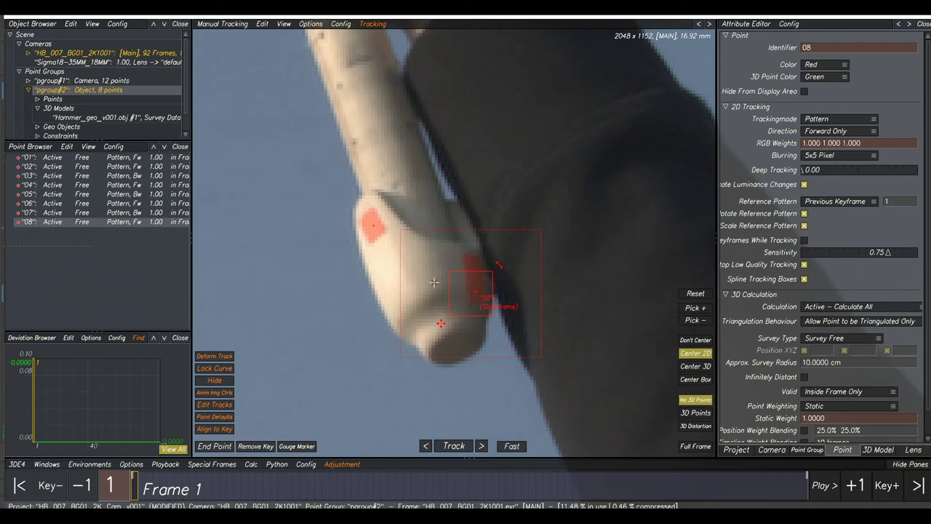
pyautogui.click(453, 446)
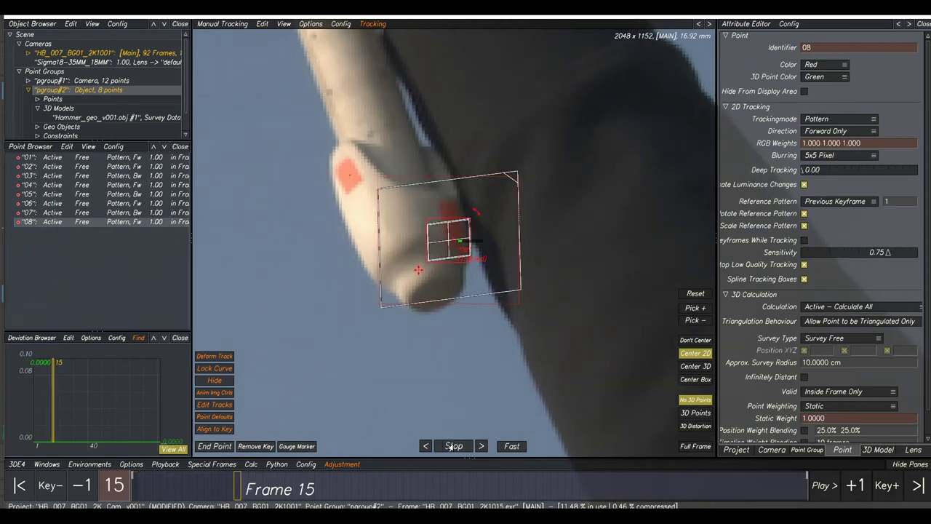
# From frame 1, reposition point 08 on the tip of the handle's end knob, enlarge its boxes, and retrack it forward to frame 92.
pyautogui.moveTo(767, 470); pyautogui.dragTo(9, 451)
pyautogui.keyDown('ctrl'); pyautogui.moveTo(435, 284); pyautogui.dragTo(466, 267); pyautogui.keyUp('ctrl')
pyautogui.moveTo(411, 305); pyautogui.dragTo(393, 323)
pyautogui.moveTo(367, 356); pyautogui.dragTo(339, 364)
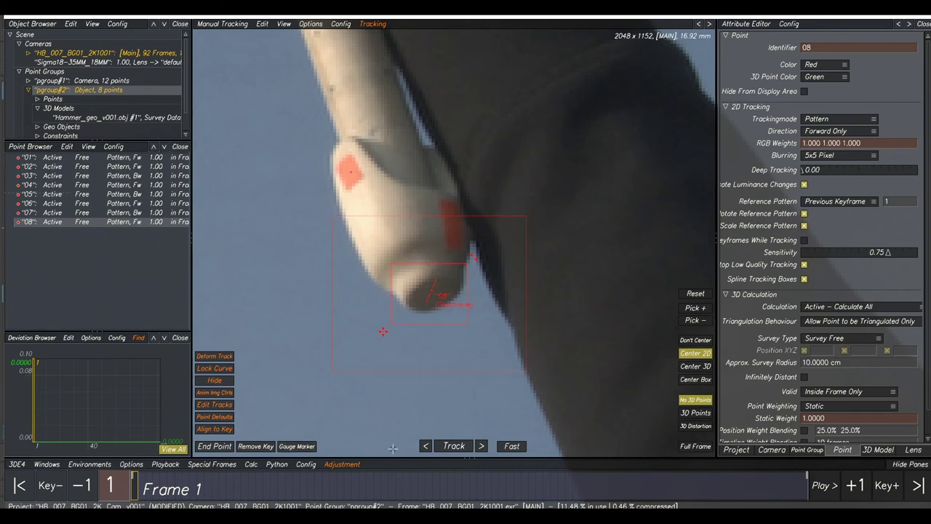
pyautogui.click(454, 446)
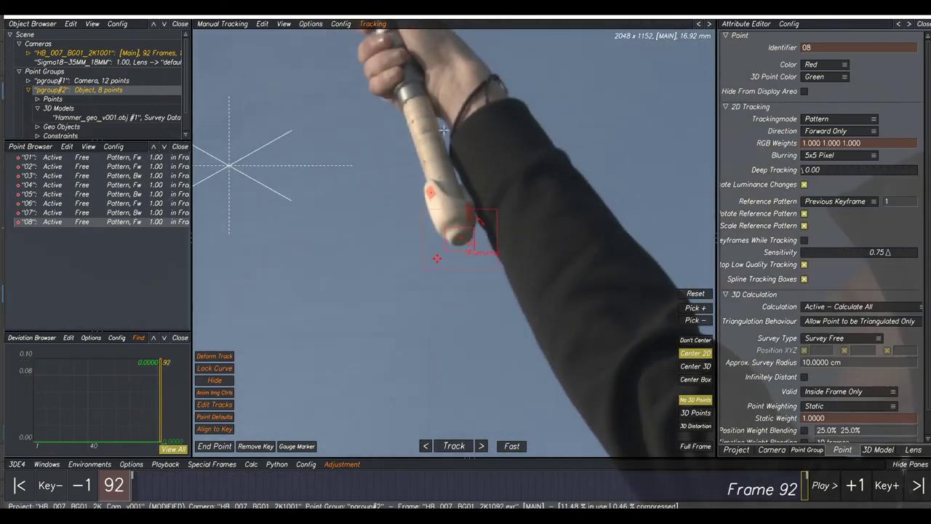
# Add point 09 on the red marker at the lower edge of the head's underside, shrink its boxes, and track it backward to frame 1.
pyautogui.moveTo(415, 43); pyautogui.dragTo(451, 238, button='middle')
pyautogui.scroll(1, 359, 196)
pyautogui.click(360, 196)
pyautogui.scroll(4, 360, 196)
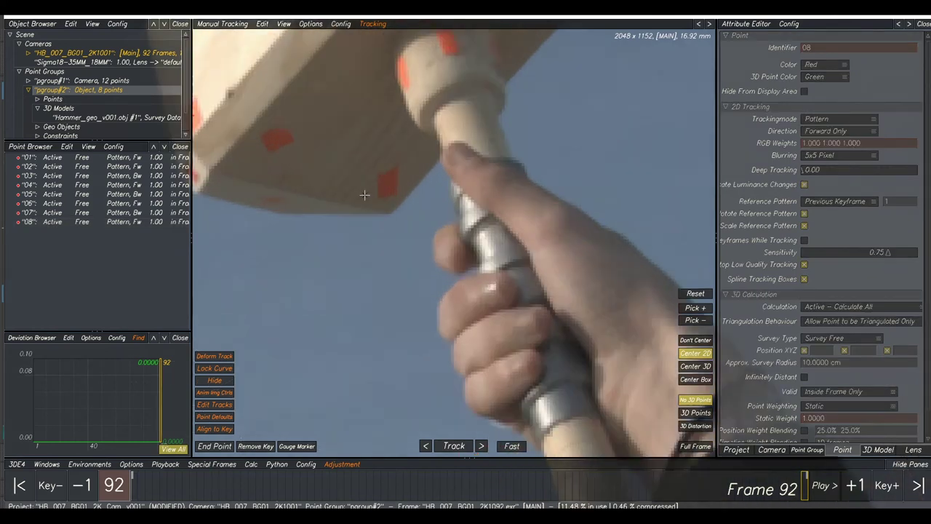
pyautogui.keyDown('ctrl'); pyautogui.click(392, 181); pyautogui.keyUp('ctrl')
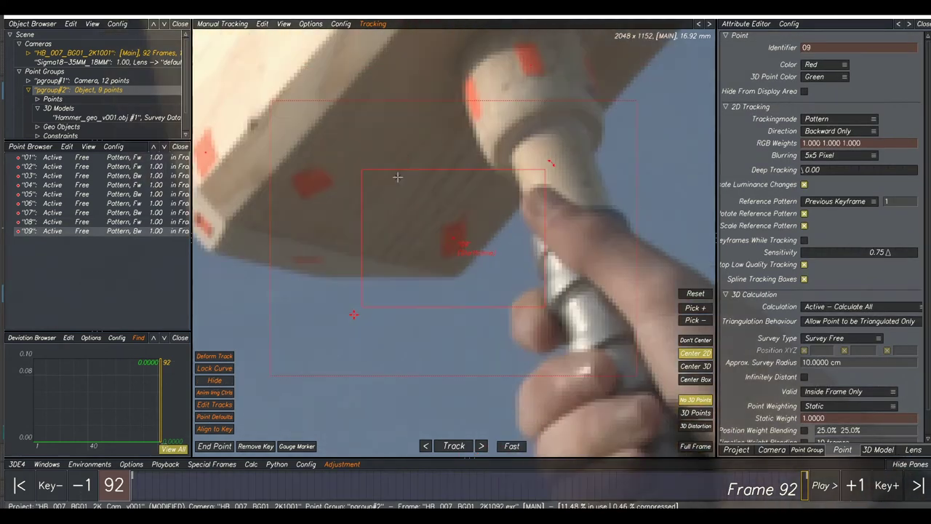
pyautogui.moveTo(545, 172); pyautogui.dragTo(482, 204)
pyautogui.moveTo(363, 307); pyautogui.dragTo(421, 274)
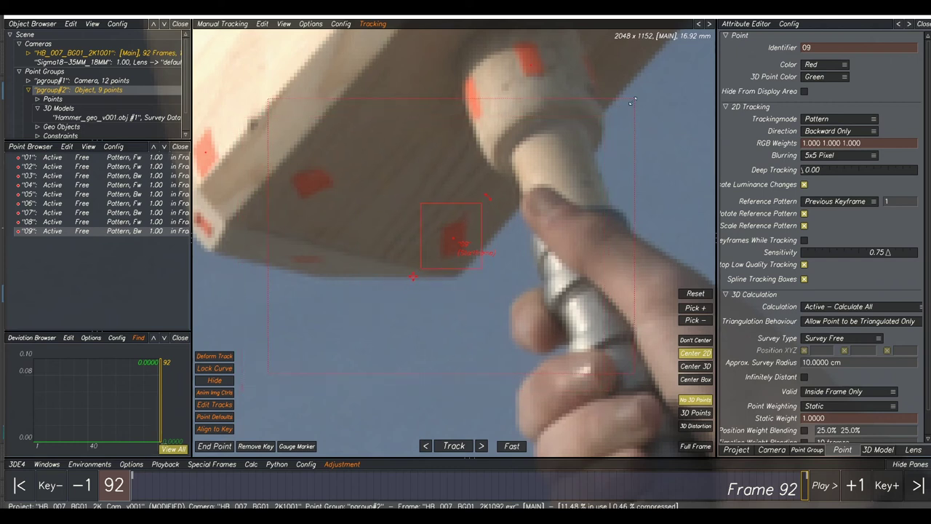
pyautogui.moveTo(565, 151); pyautogui.dragTo(552, 157)
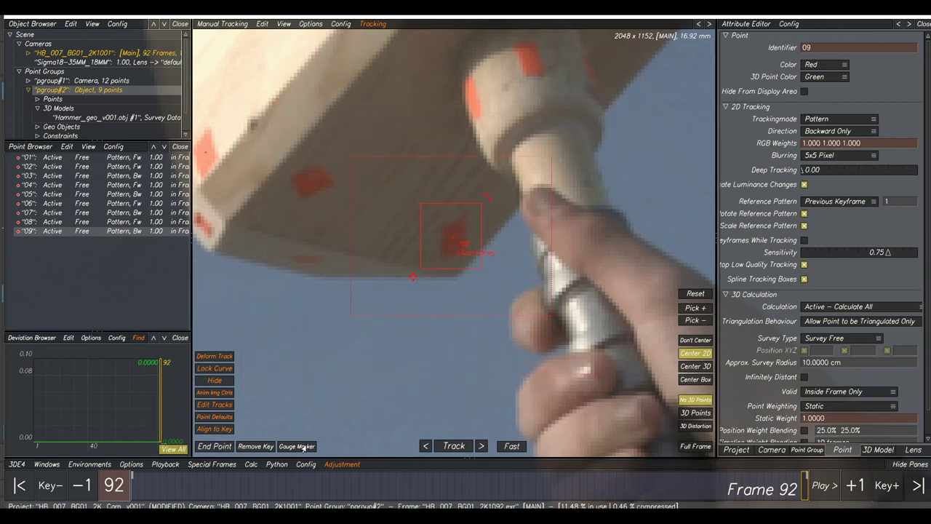
pyautogui.click(454, 446)
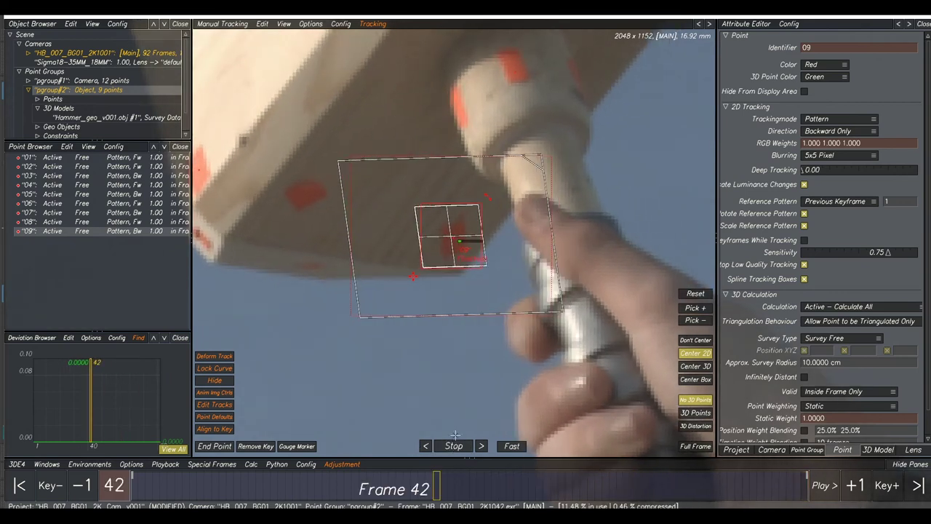
# Select points 01 through 09 and scrub through the shot back to frame 1 to check their tracks.
pyautogui.scroll(-5, 473, 377)
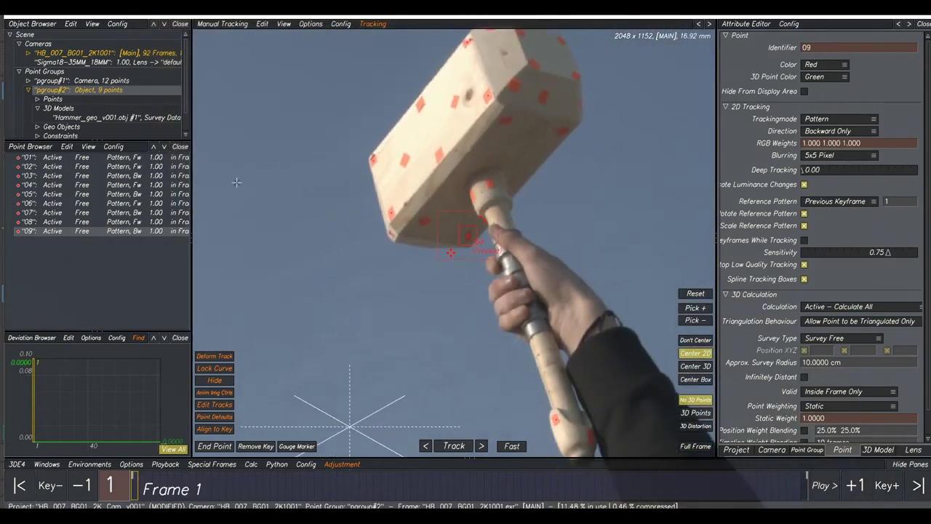
pyautogui.click(115, 158)
pyautogui.keyDown('shift'); pyautogui.click(112, 232); pyautogui.keyUp('shift')
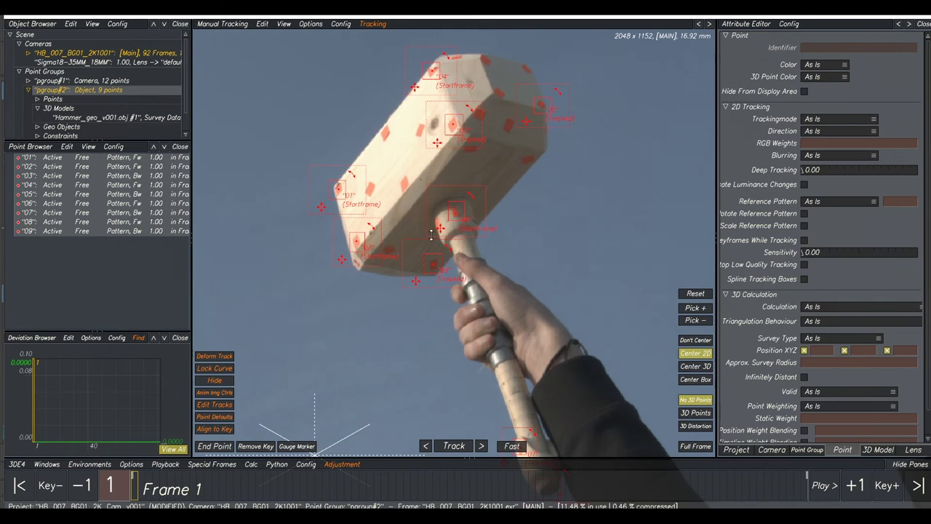
pyautogui.scroll(-4, 504, 362)
pyautogui.moveTo(158, 499)
pyautogui.mouseDown()
pyautogui.moveTo(595, 462)
pyautogui.moveTo(197, 420)
pyautogui.moveTo(18, 439)
pyautogui.mouseUp()
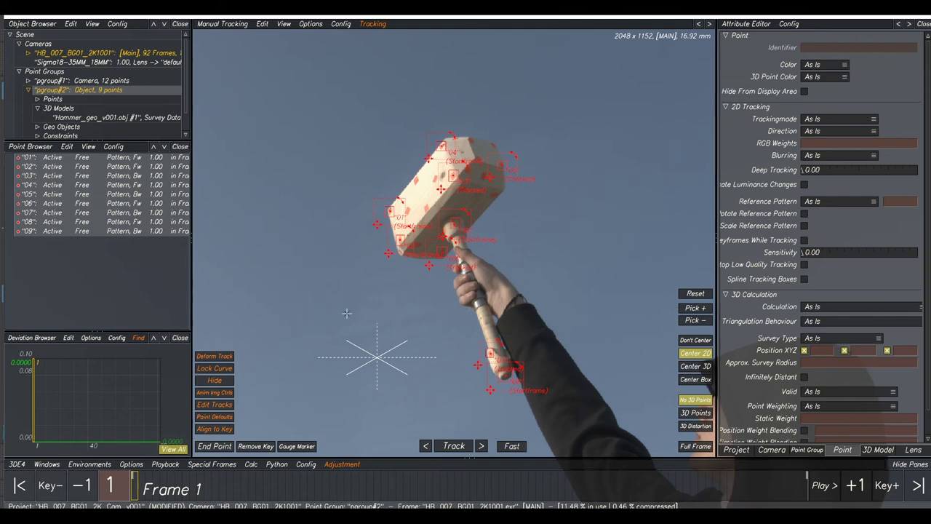
# In the Lineup view, select points 01 through 09 and project them onto the hammer's 3D model.
pyautogui.press('F5')
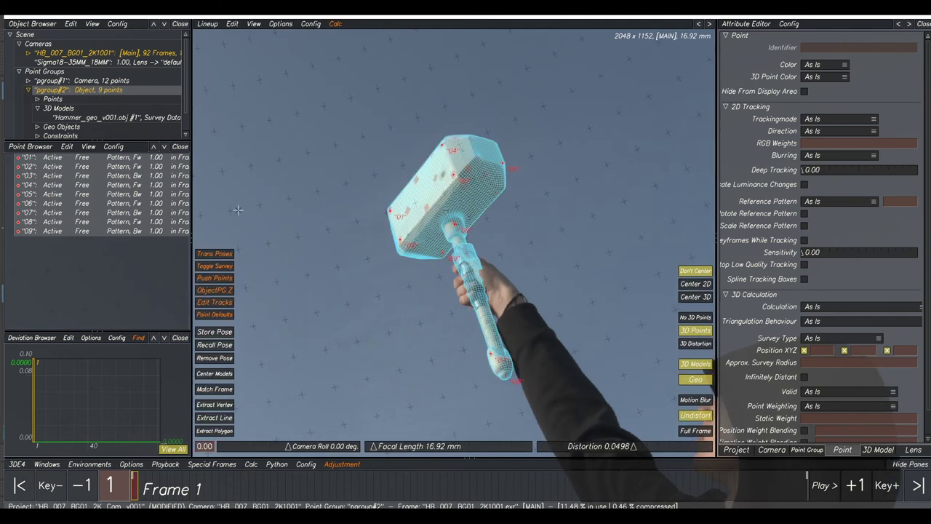
pyautogui.click(92, 157)
pyautogui.keyDown('shift'); pyautogui.click(85, 231); pyautogui.keyUp('shift')
pyautogui.click(232, 25)
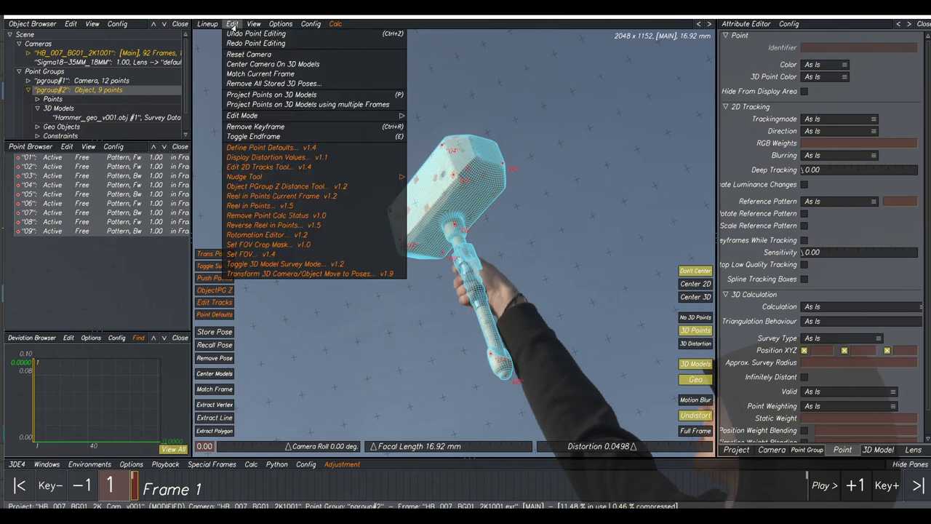
pyautogui.click(254, 96)
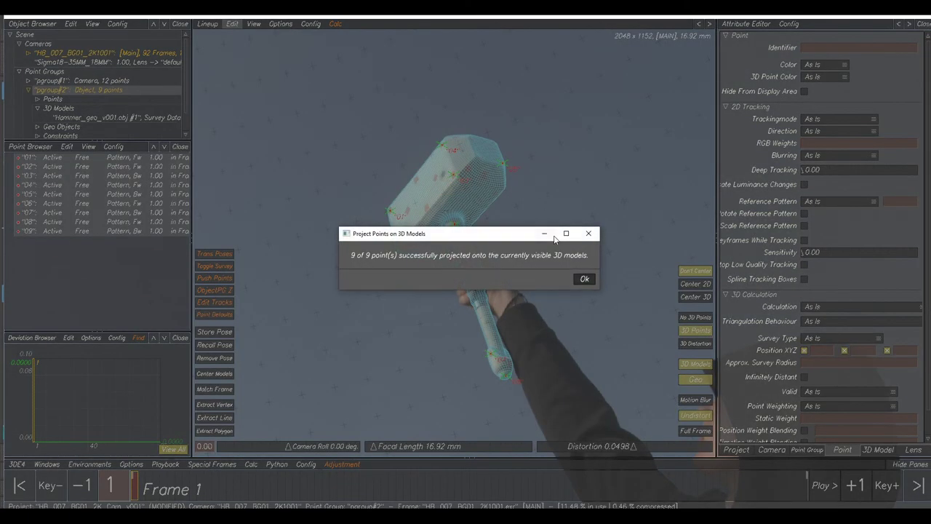
pyautogui.click(585, 279)
pyautogui.click(232, 24)
pyautogui.click(541, 146)
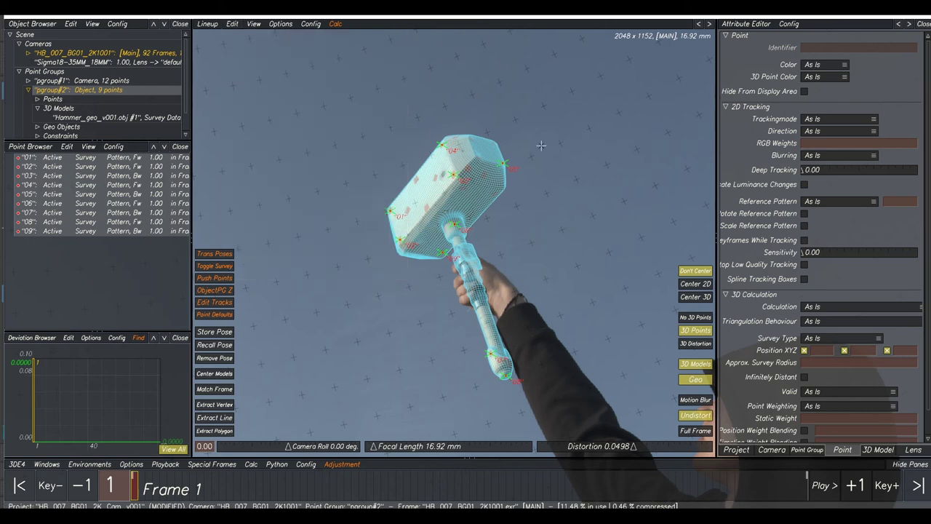
# Calculate all point groups, use the result, and frame the whole deviation curve for inspection.
pyautogui.hotkey('alt', 'c')
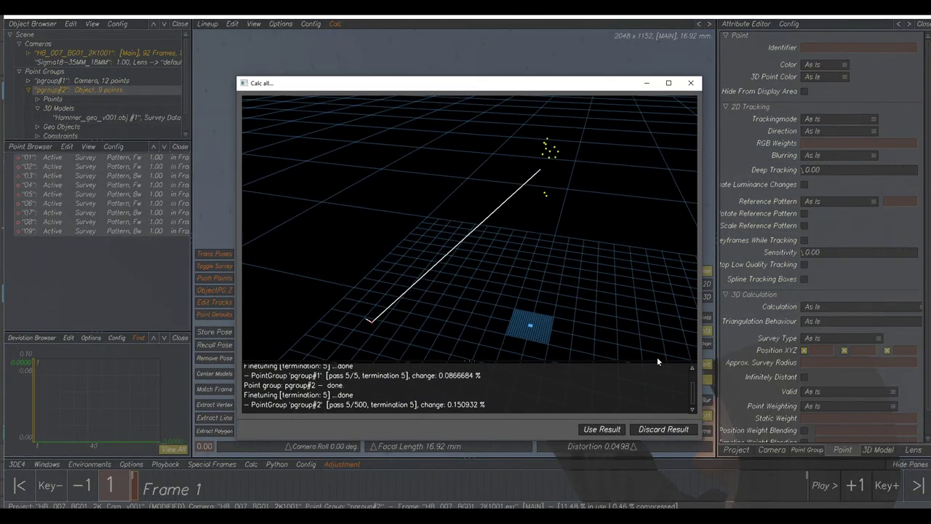
pyautogui.click(603, 429)
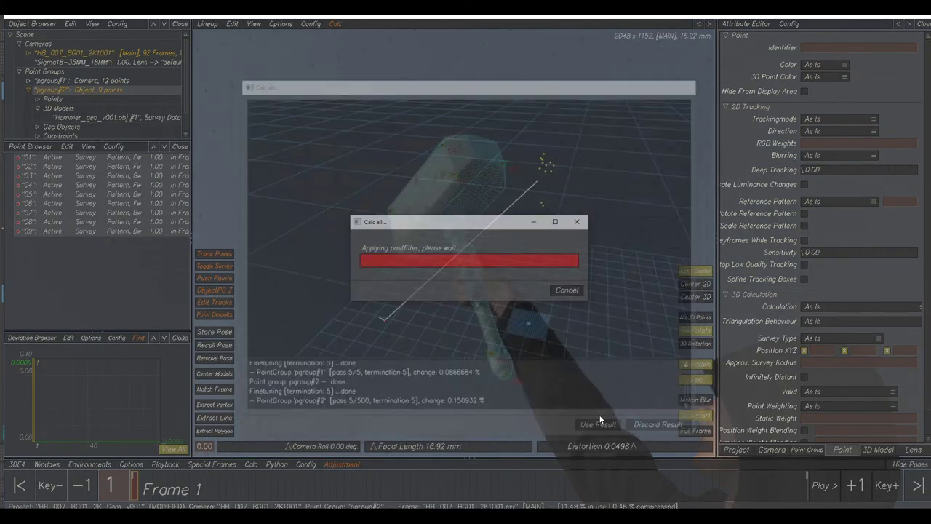
pyautogui.moveTo(80, 407); pyautogui.dragTo(44, 409, button='right')
pyautogui.moveTo(114, 398); pyautogui.dragTo(89, 397, button='middle')
pyautogui.moveTo(57, 404); pyautogui.dragTo(72, 404, button='right')
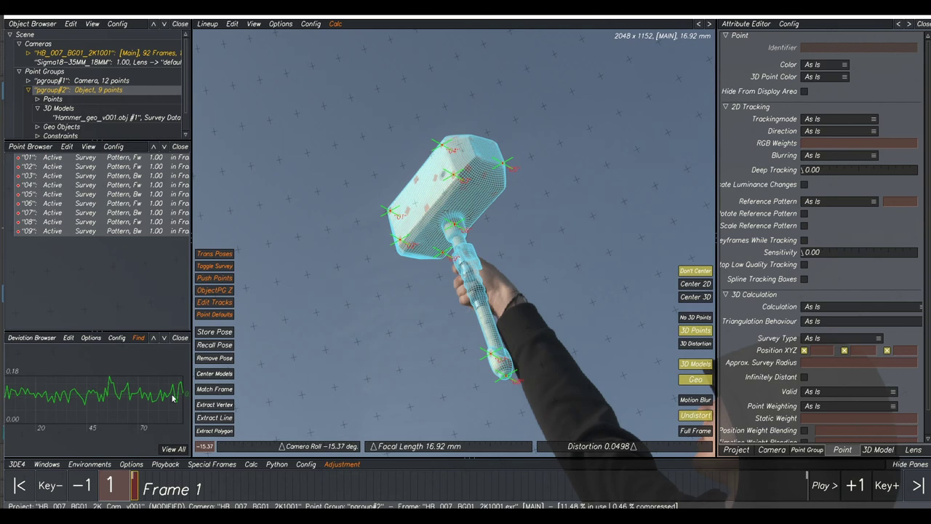
pyautogui.scroll(-3, 114, 407)
pyautogui.moveTo(152, 400); pyautogui.dragTo(108, 401, button='middle')
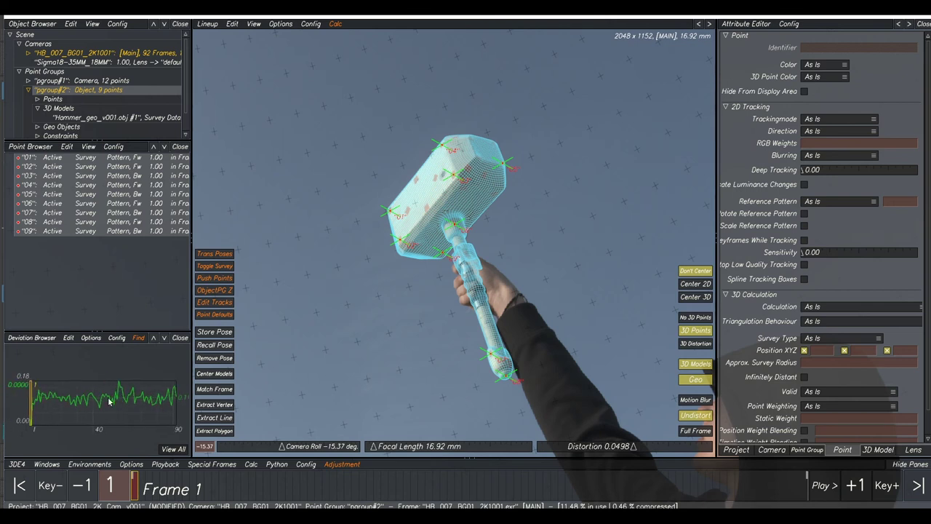
# Play back the shot and check up close, centered on point 03 in 3D, how the model follows the hammer.
pyautogui.press('space')
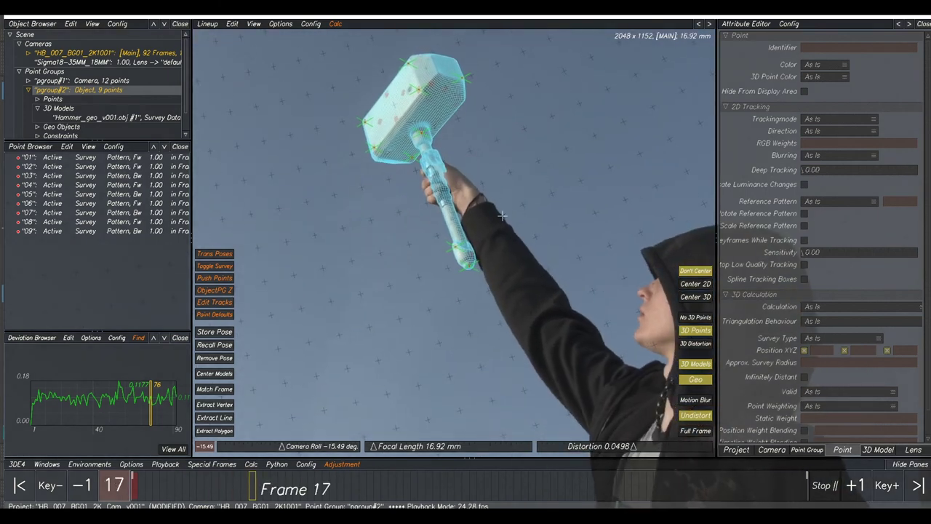
pyautogui.click(825, 485)
pyautogui.click(695, 431)
pyautogui.press('space')
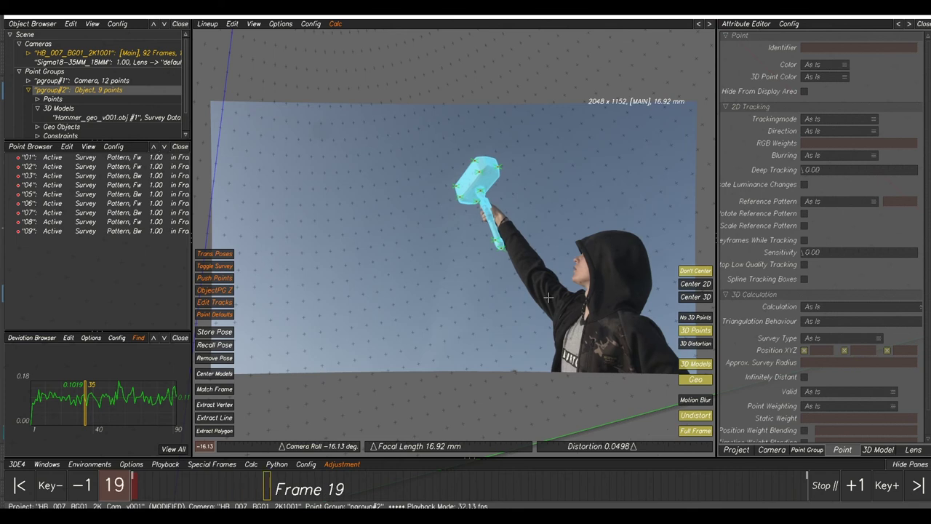
pyautogui.press('space')
pyautogui.keyDown('ctrl'); pyautogui.moveTo(393, 252); pyautogui.dragTo(463, 353, button='right'); pyautogui.keyUp('ctrl')
pyautogui.keyDown('ctrl'); pyautogui.moveTo(631, 211); pyautogui.dragTo(515, 369, button='middle'); pyautogui.keyUp('ctrl')
pyautogui.scroll(5, 466, 240)
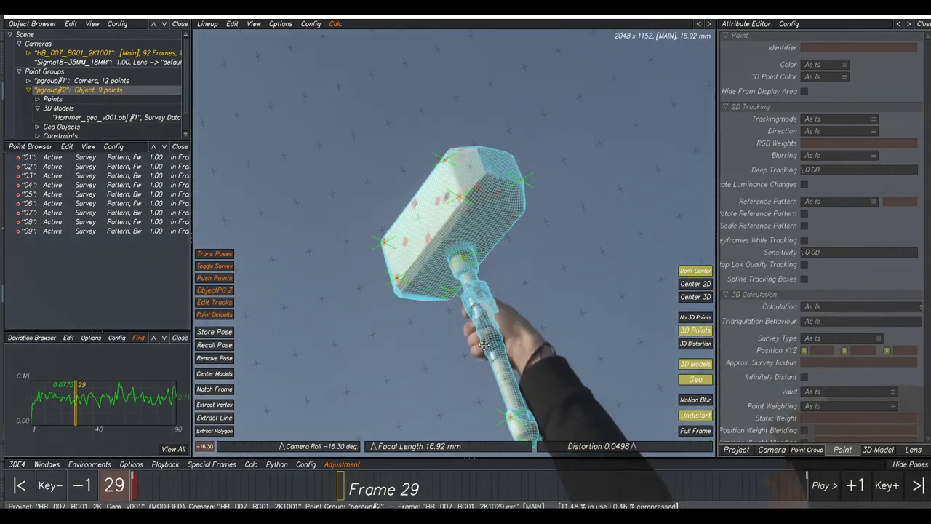
pyautogui.click(435, 266)
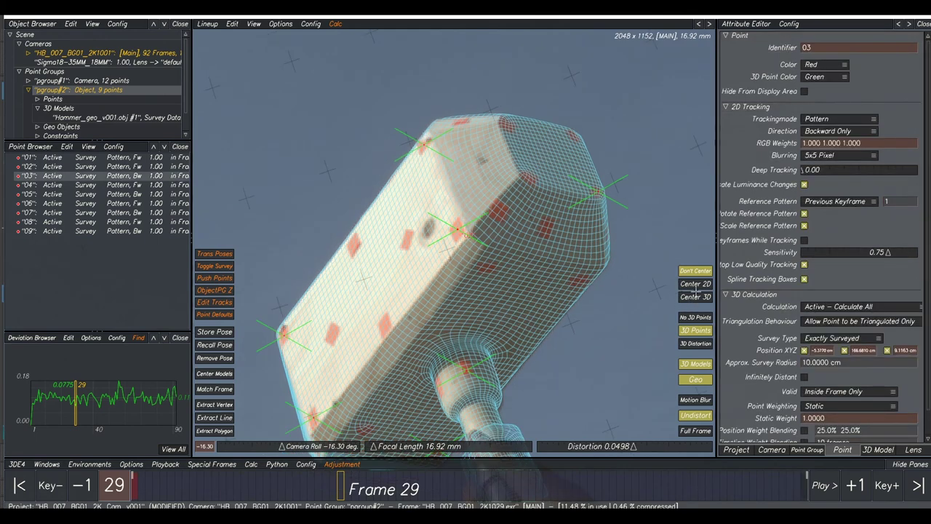
pyautogui.click(695, 296)
pyautogui.moveTo(340, 486); pyautogui.dragTo(361, 488)
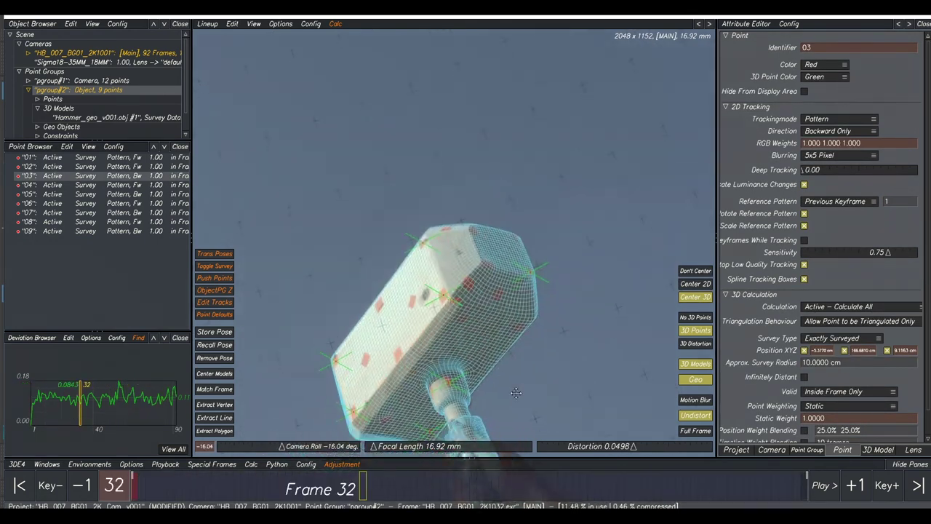
# Save the project in the tut folder, overwriting HB_007_BG01_2K_Cam_v001.3de.
pyautogui.click(10, 463)
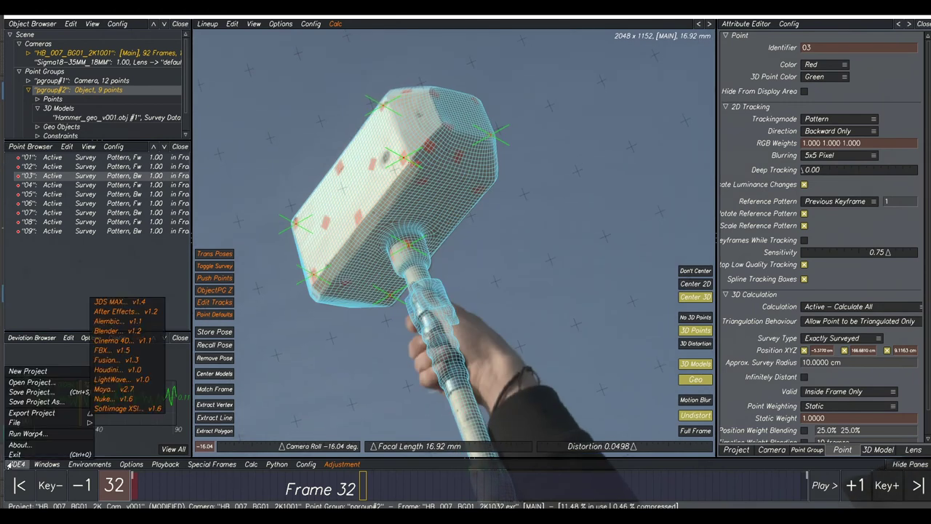
pyautogui.click(34, 402)
pyautogui.click(206, 378)
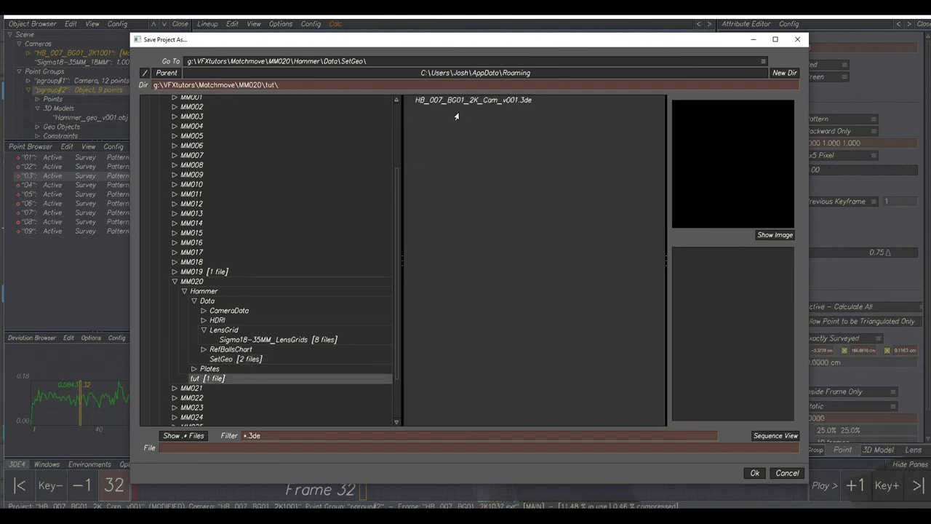
pyautogui.click(469, 103)
pyautogui.click(754, 472)
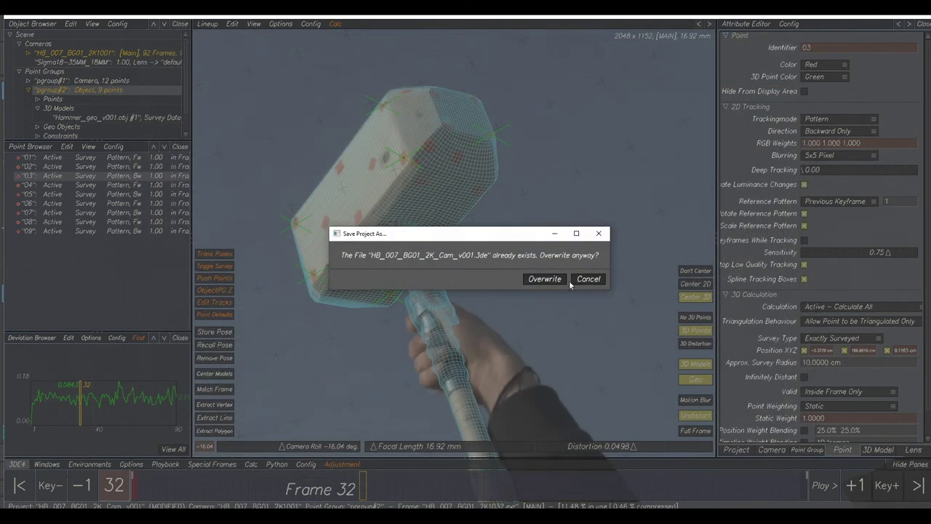
pyautogui.click(544, 281)
pyautogui.scroll(-2, 528, 246)
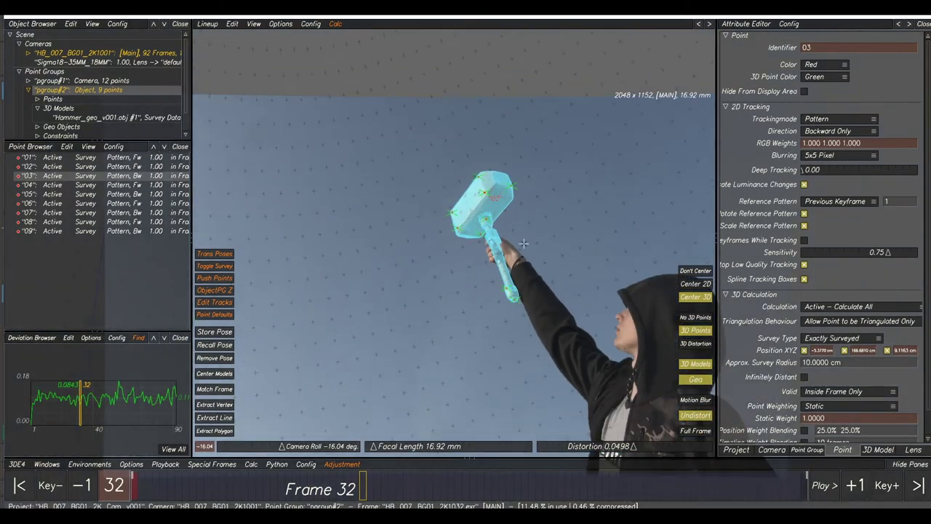
pyautogui.moveTo(593, 317); pyautogui.dragTo(539, 274, button='middle')
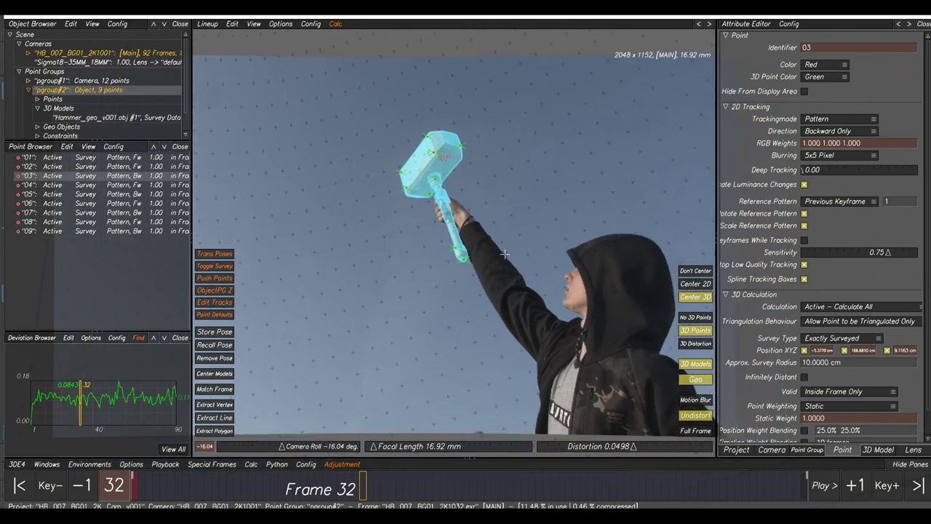
pyautogui.moveTo(464, 191); pyautogui.dragTo(464, 170, button='middle')
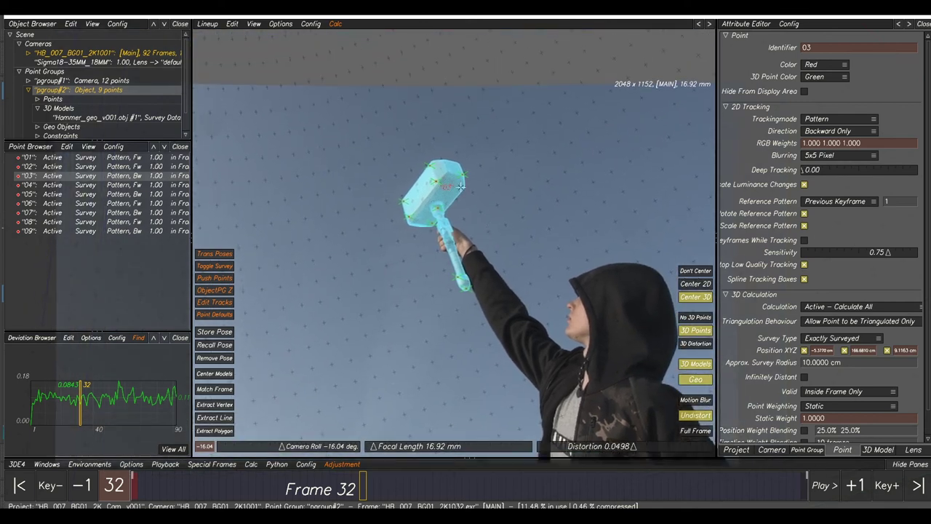
pyautogui.scroll(3, 489, 219)
pyautogui.moveTo(650, 390); pyautogui.dragTo(609, 290, button='middle')
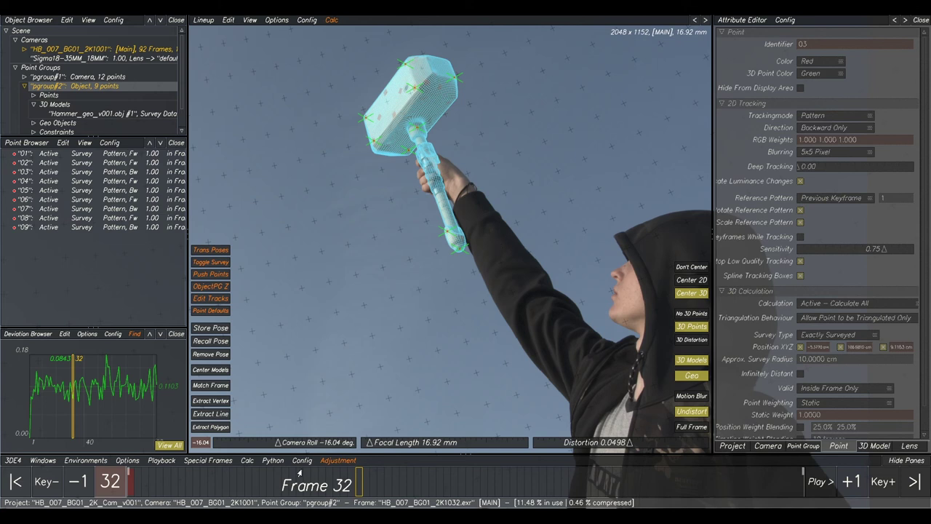
# Set up a Maya export with start frame 1001, all cameras, and No 3D Models At All.
pyautogui.click(11, 460)
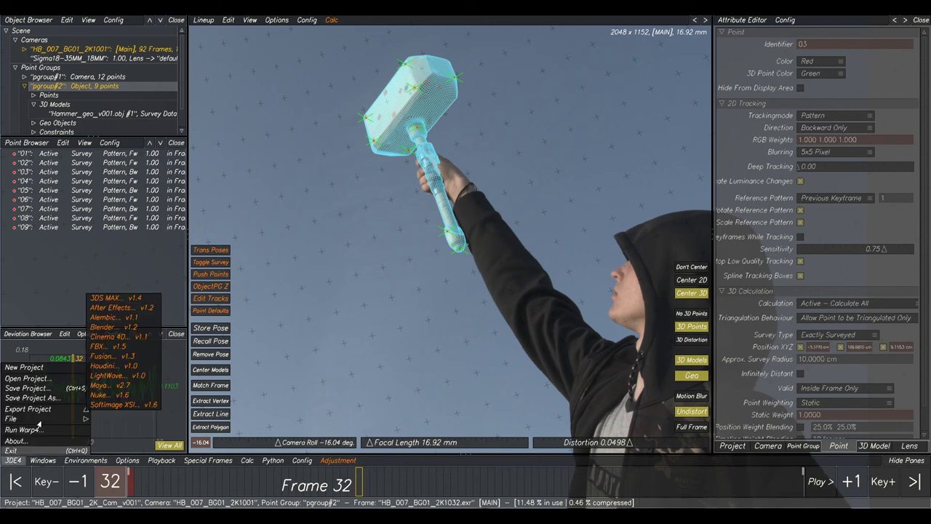
pyautogui.moveTo(81, 411)
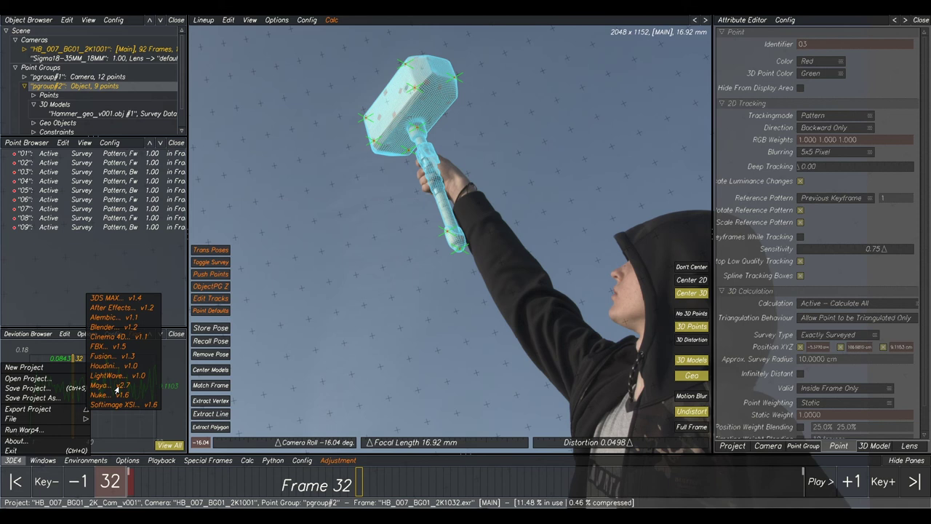
pyautogui.click(118, 390)
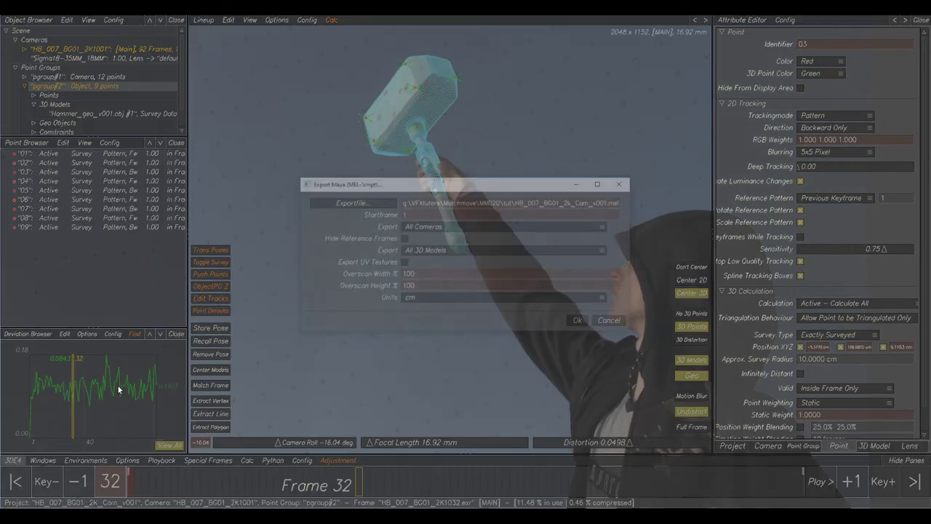
pyautogui.click(419, 214)
pyautogui.write('1001')
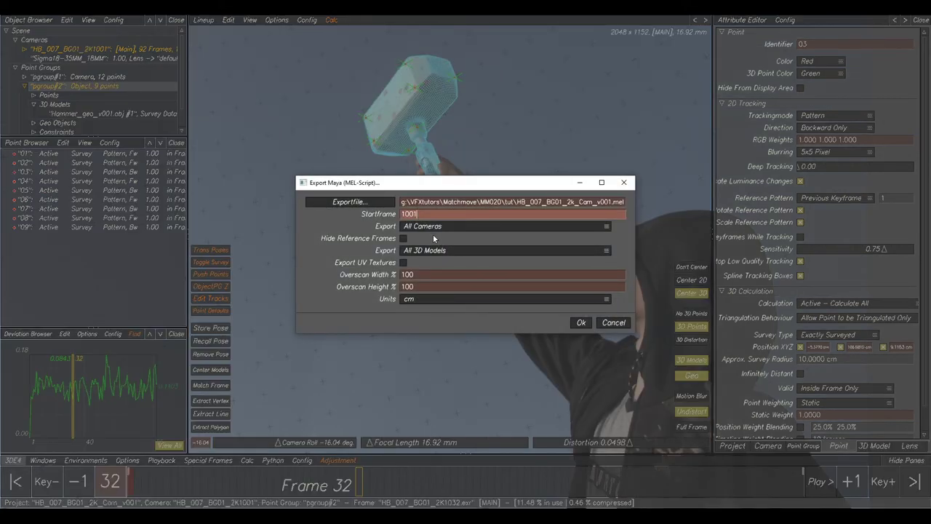
pyautogui.click(413, 250)
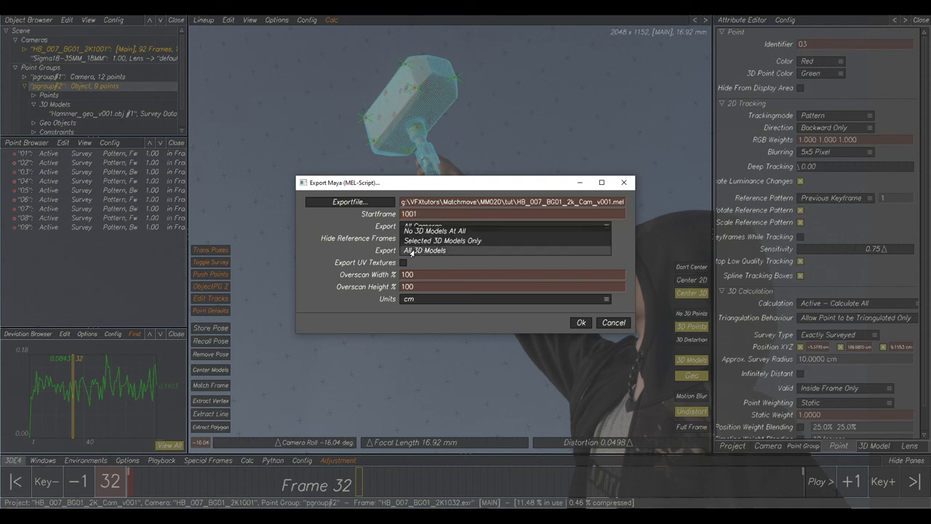
pyautogui.click(429, 232)
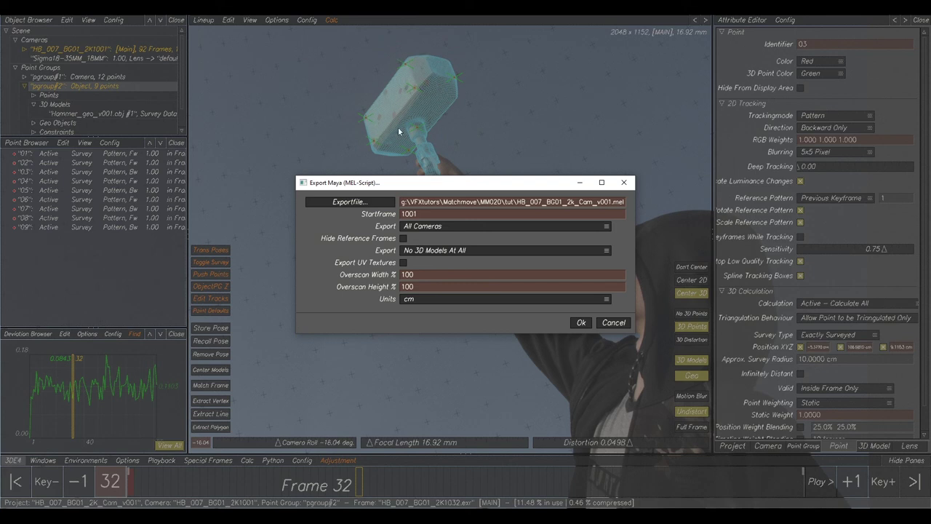
# Choose HB_007_BG01_2k_Cam_v001.mel in the tut folder as the export file and export the project to Maya.
pyautogui.click(363, 203)
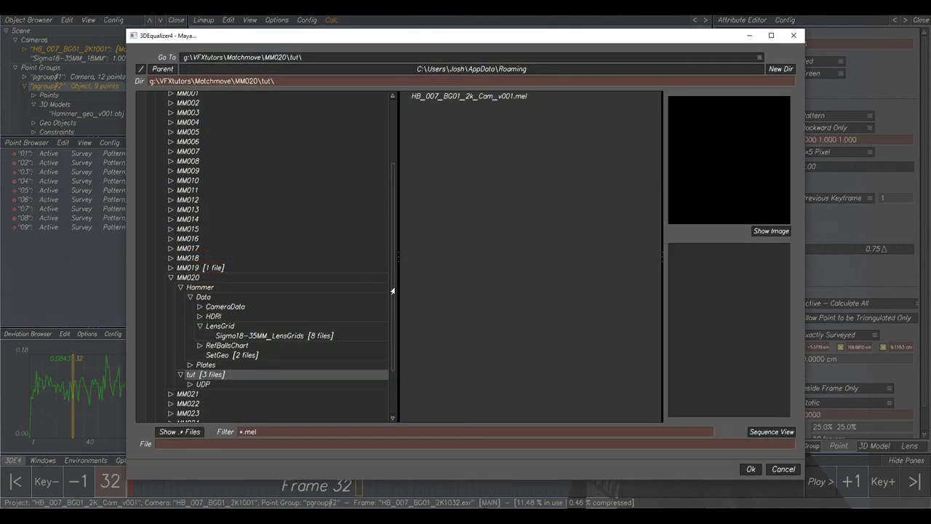
pyautogui.click(450, 96)
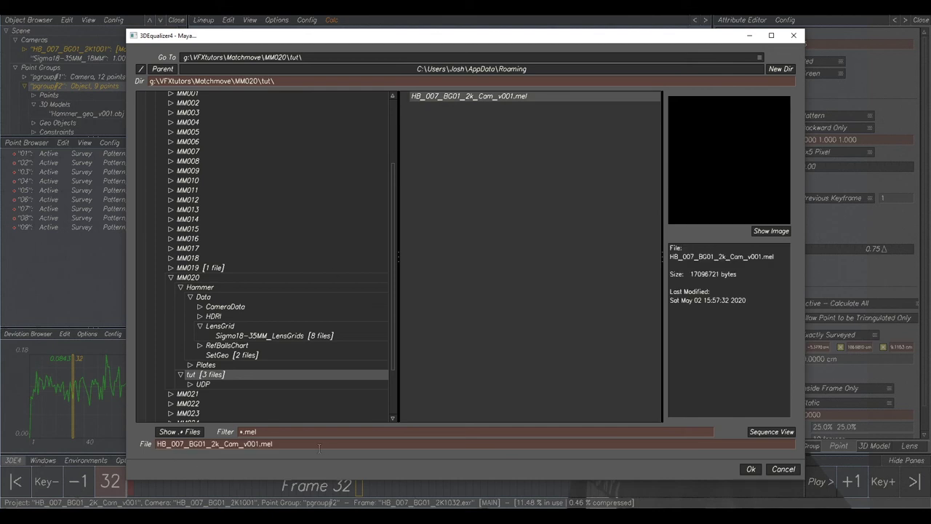
pyautogui.click(751, 469)
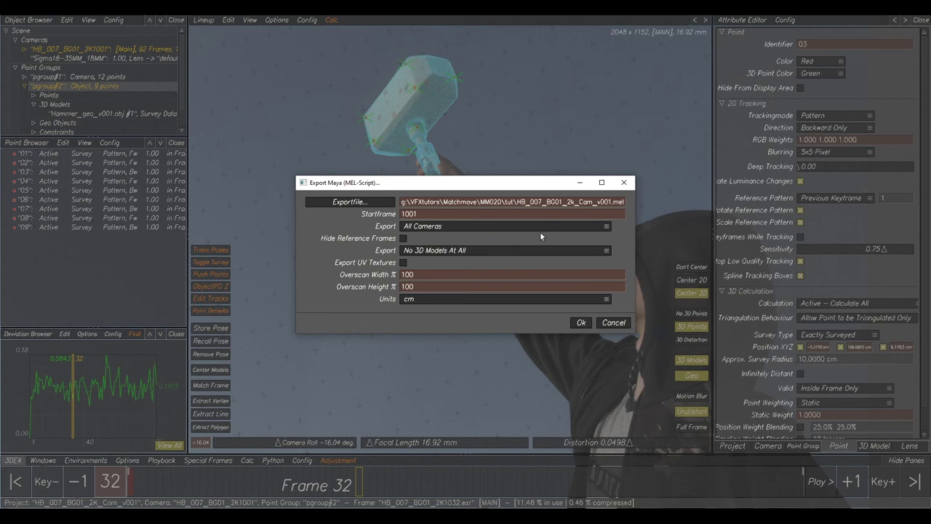
pyautogui.click(581, 322)
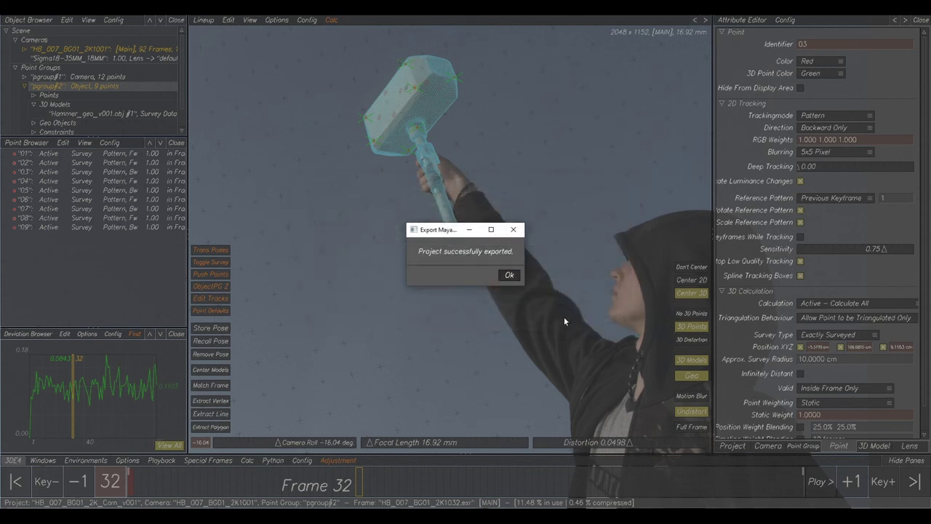
pyautogui.click(508, 276)
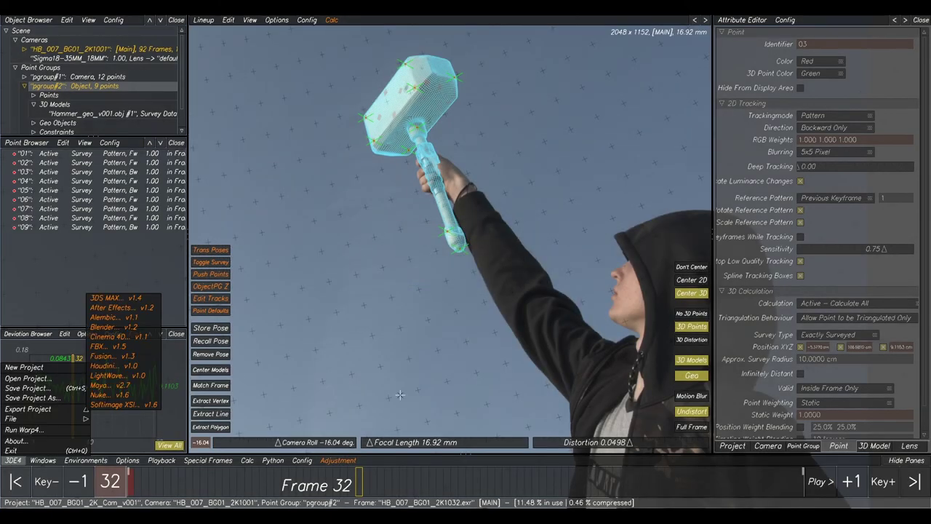
# Go to frame 1 and select the Hammer_geo_v001.obj model of pgroup#2 in the 3D Orientation view.
pyautogui.moveTo(352, 486); pyautogui.dragTo(127, 486)
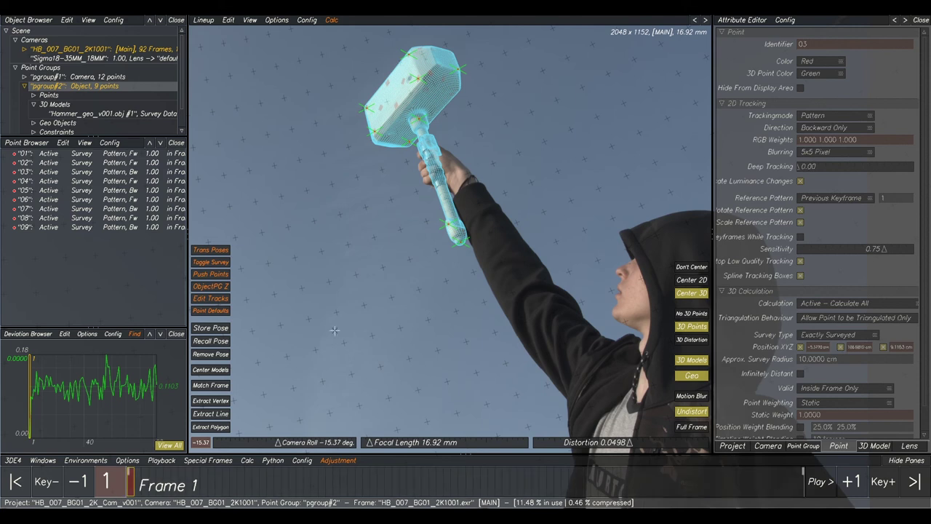
pyautogui.press('F3')
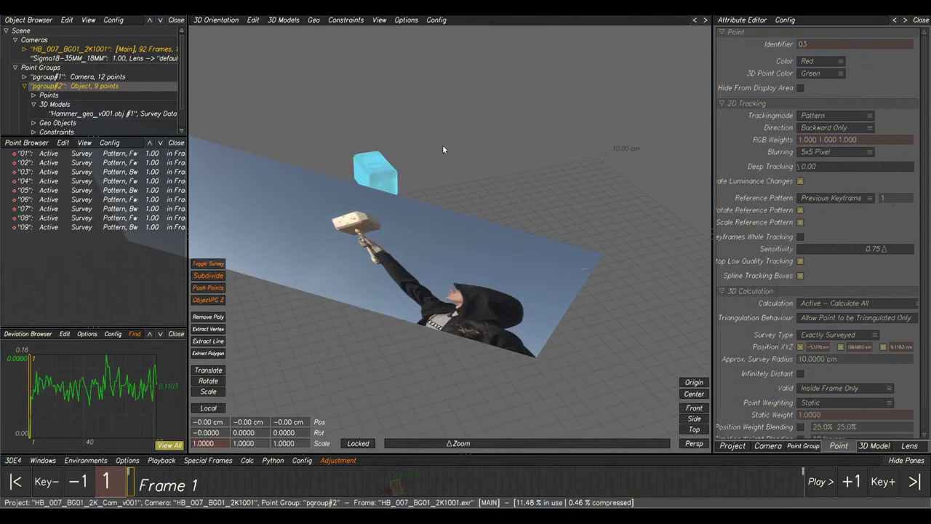
pyautogui.keyDown('alt'); pyautogui.moveTo(544, 196); pyautogui.dragTo(471, 92); pyautogui.keyUp('alt')
pyautogui.click(284, 21)
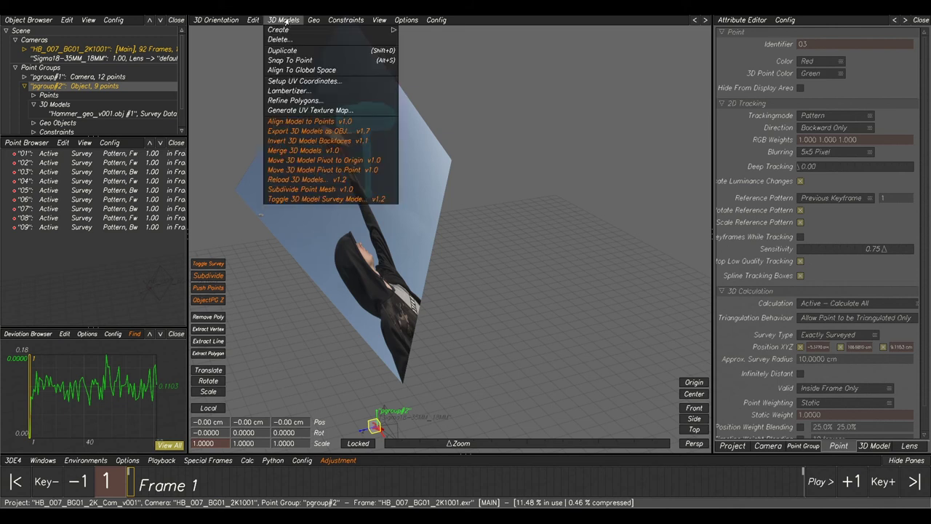
pyautogui.click(117, 114)
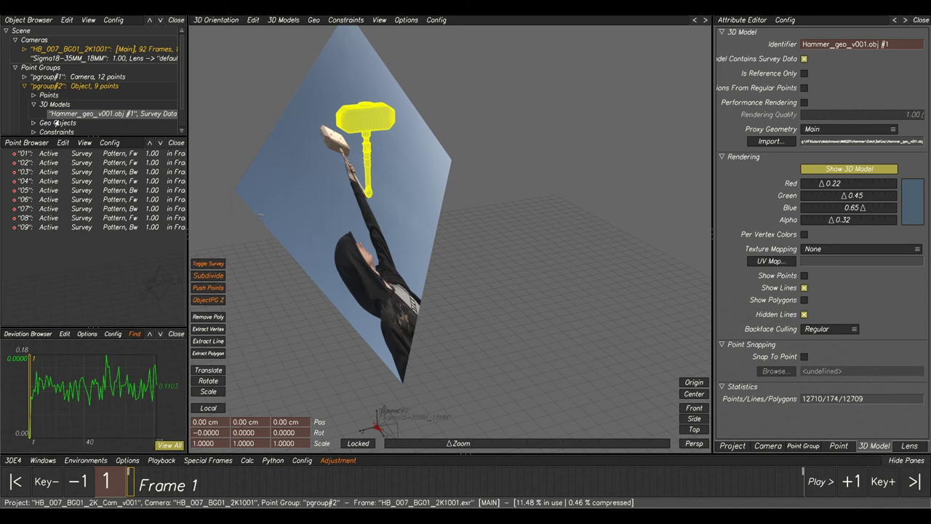
# Export the selected hammer model as an OBJ file named Hammer_SFLUP_v001 in the MM020 tut folder.
pyautogui.click(283, 21)
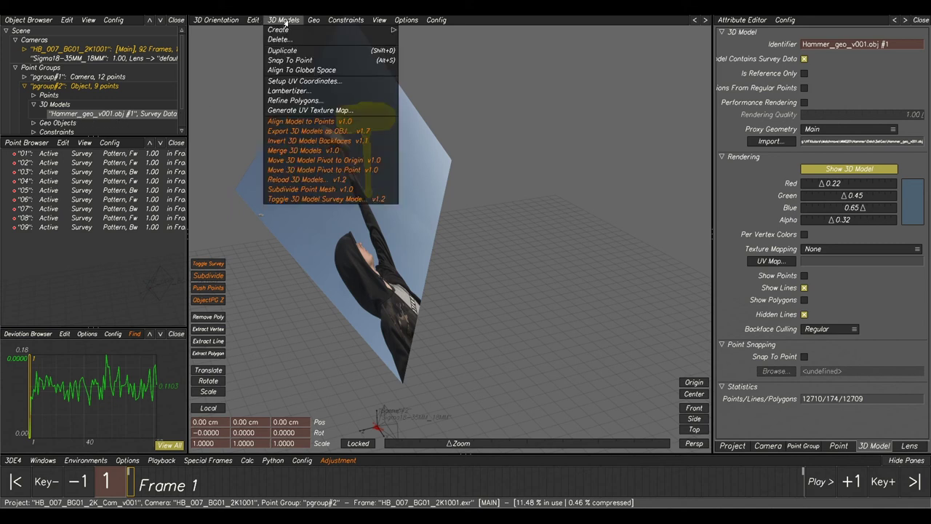
pyautogui.click(318, 132)
pyautogui.click(339, 232)
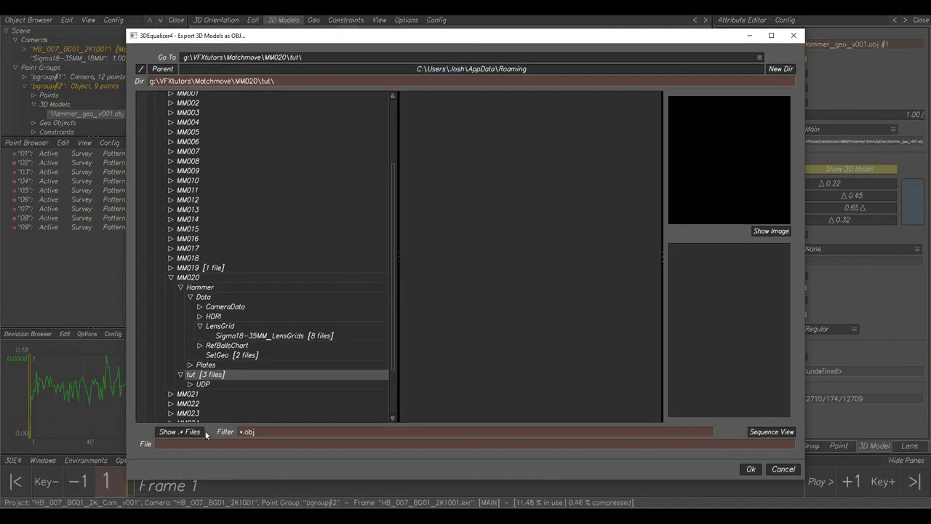
pyautogui.click(208, 444)
pyautogui.write('Hammer_SF')
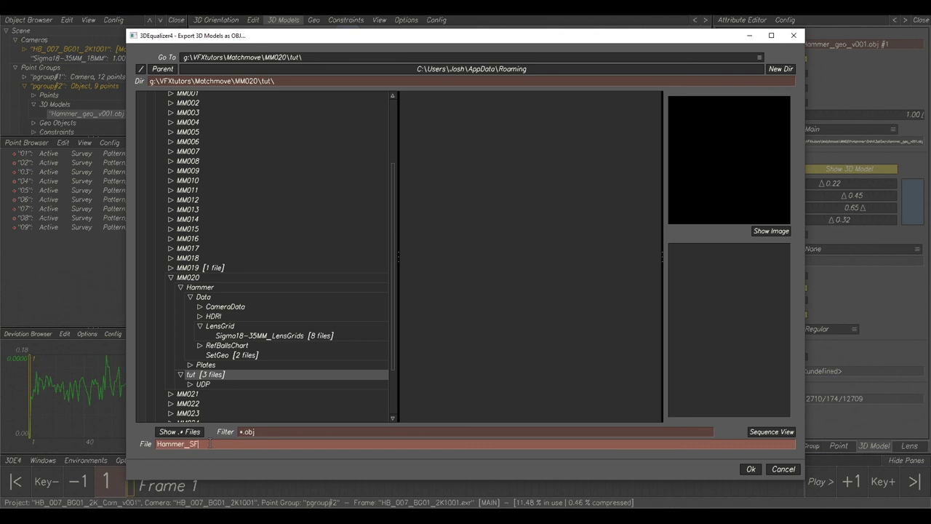
pyautogui.write('LUP_v001')
pyautogui.click(751, 469)
pyautogui.click(605, 293)
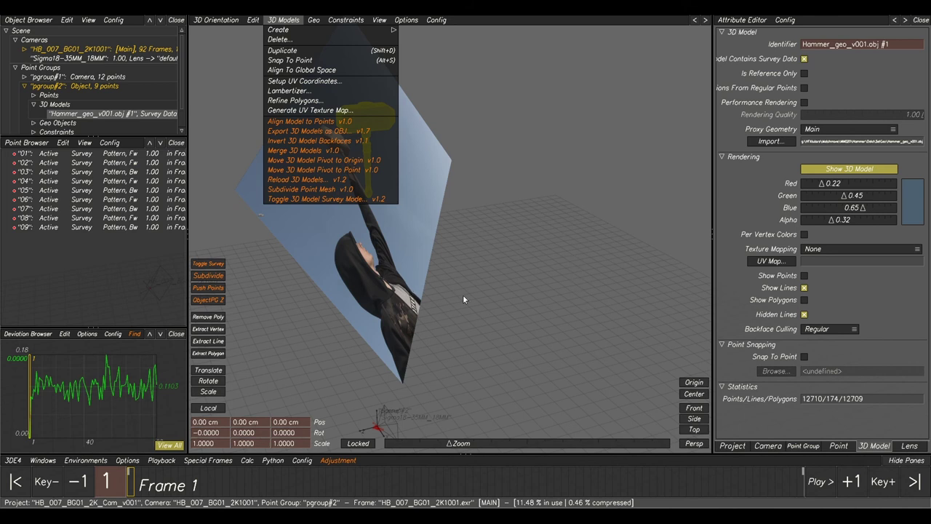
# Export the camera's Nuke LD_3DE4 lens distortion node as HB_007_BG01_2k_NukeLDnode_v001 in the tut folder, with start frame 1001.
pyautogui.press('F5')
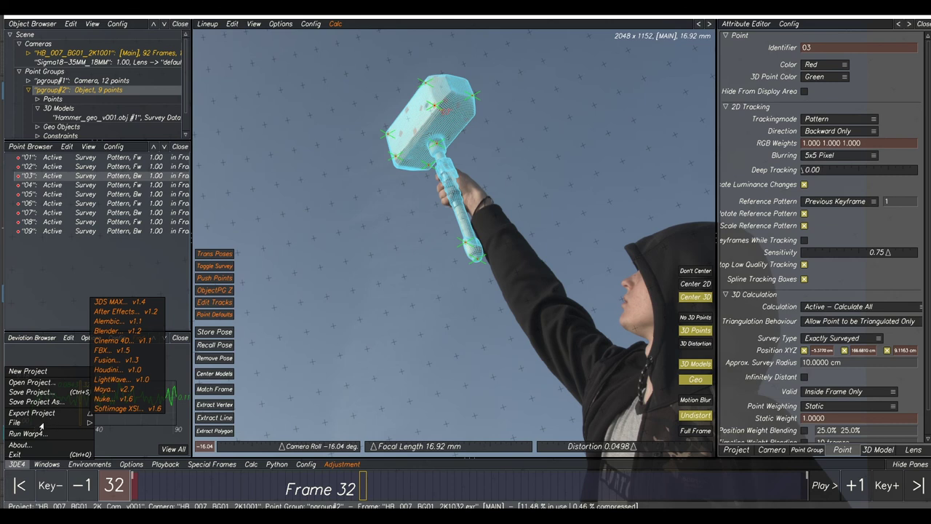
pyautogui.moveTo(48, 428)
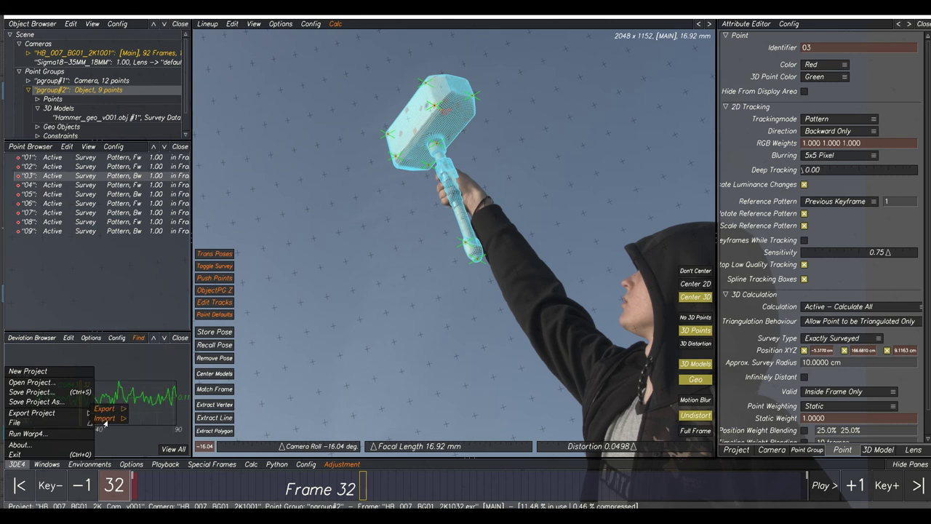
pyautogui.moveTo(121, 412)
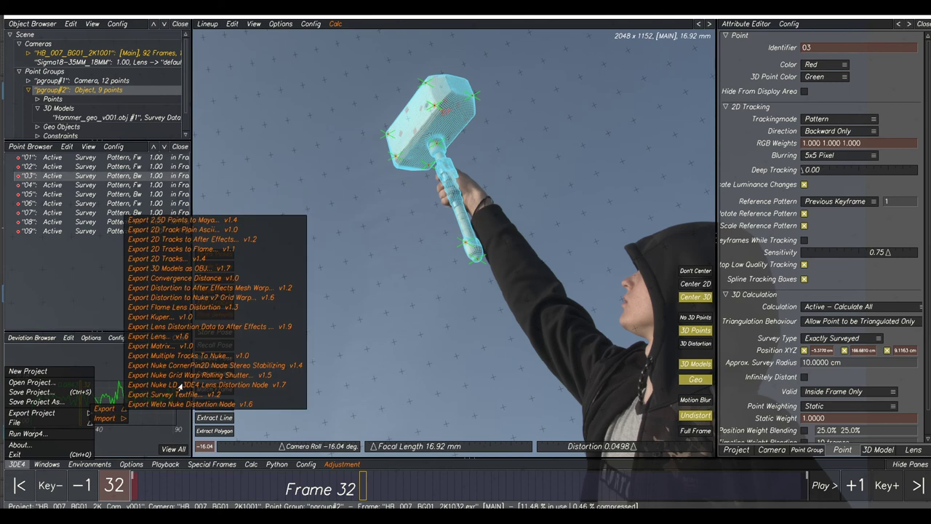
pyautogui.click(202, 386)
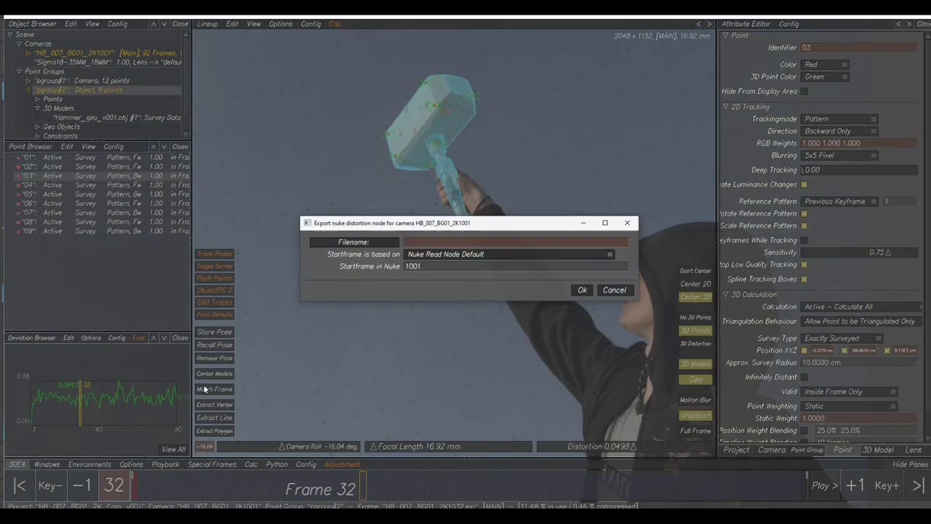
pyautogui.click(371, 244)
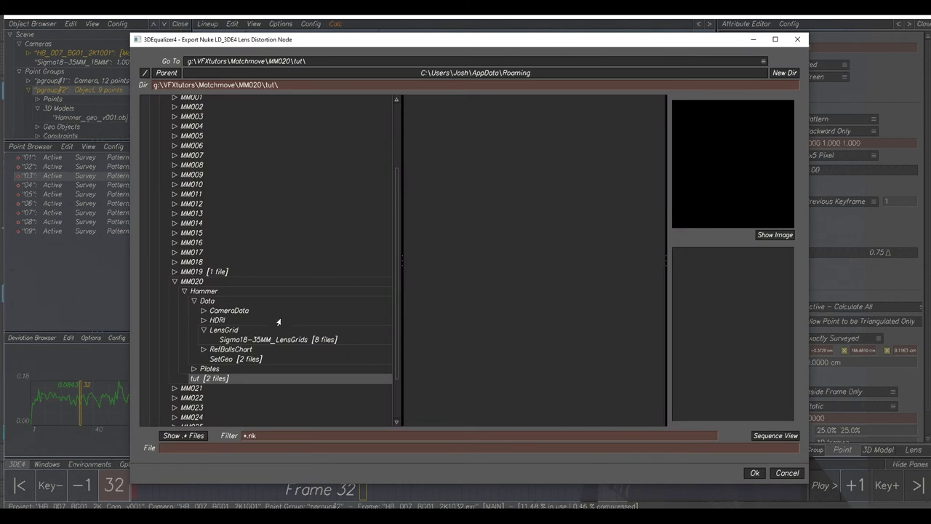
pyautogui.click(180, 448)
pyautogui.write('HB_00')
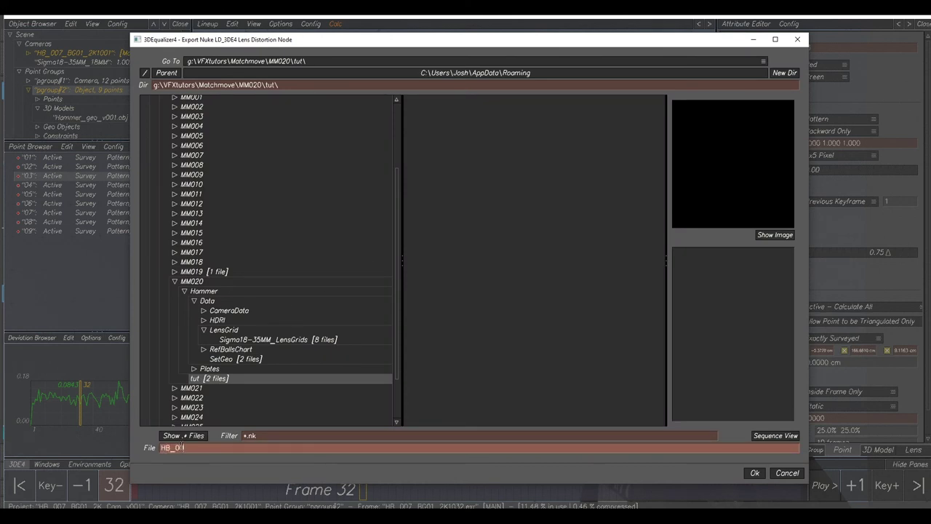
pyautogui.write('7_BG01_2k_NukeLDnode_v001')
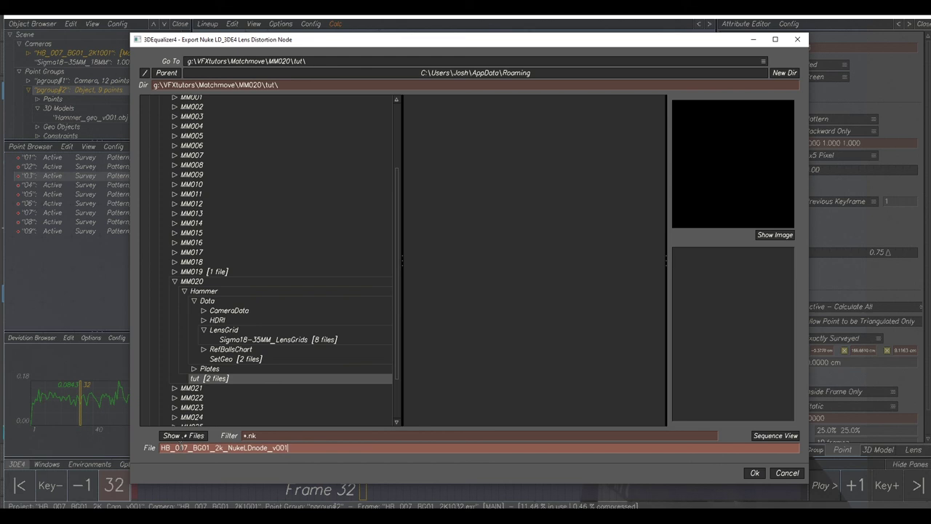
pyautogui.click(753, 473)
pyautogui.click(582, 290)
# Run Warp4 for the shot and enable saving of the destination footage.
pyautogui.scroll(-5, 528, 241)
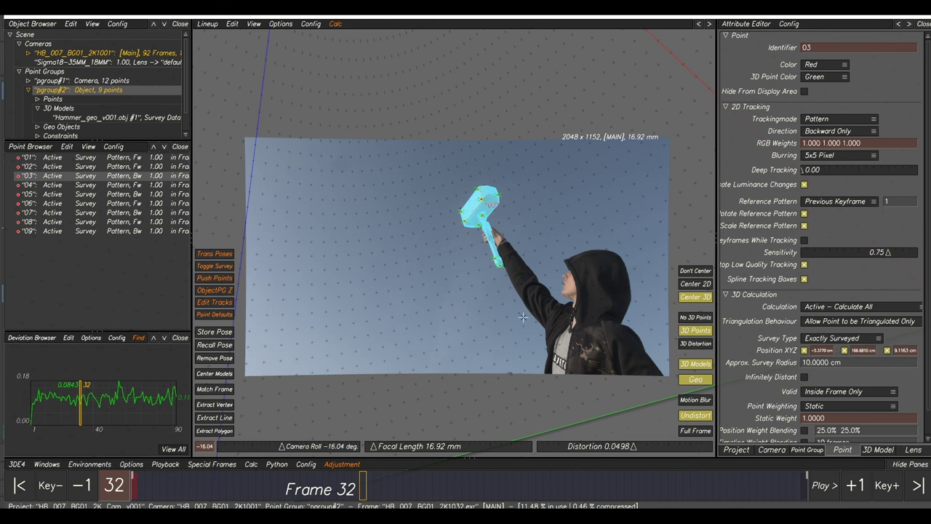
pyautogui.click(16, 464)
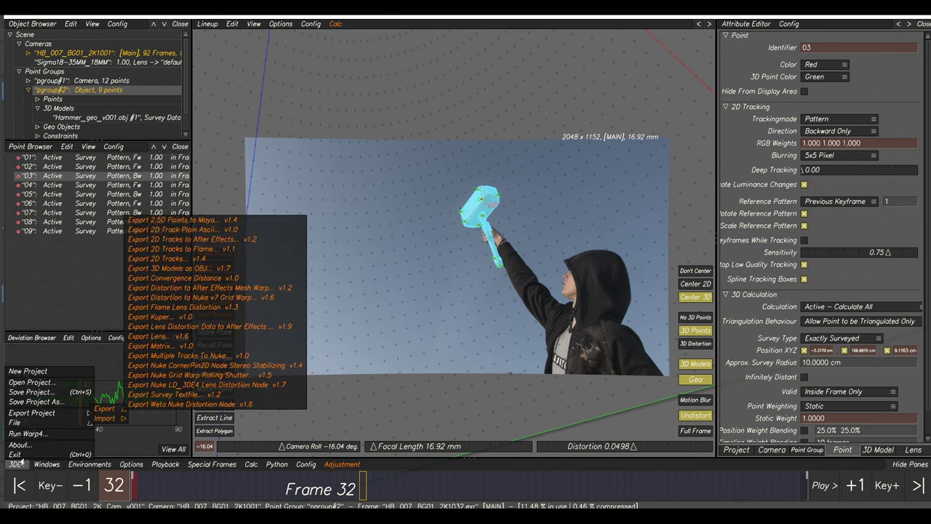
pyautogui.click(39, 436)
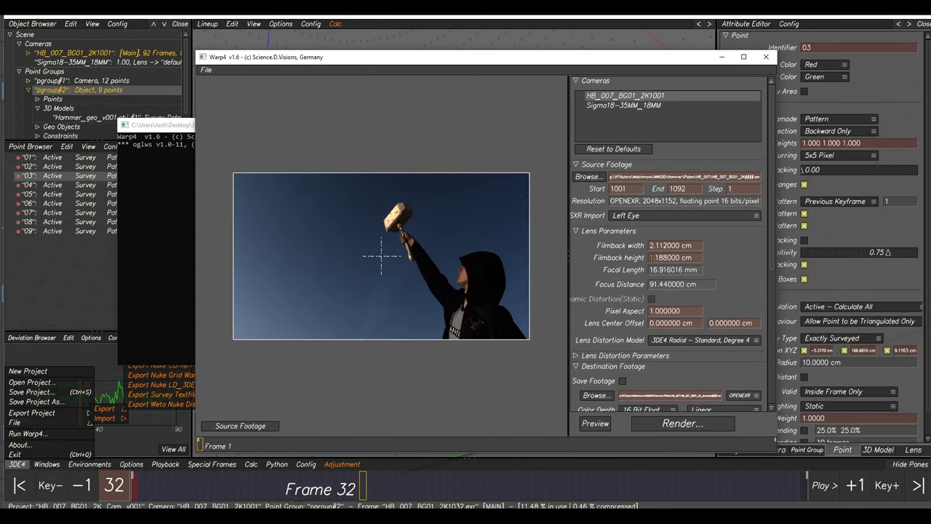
pyautogui.scroll(-2, 584, 166)
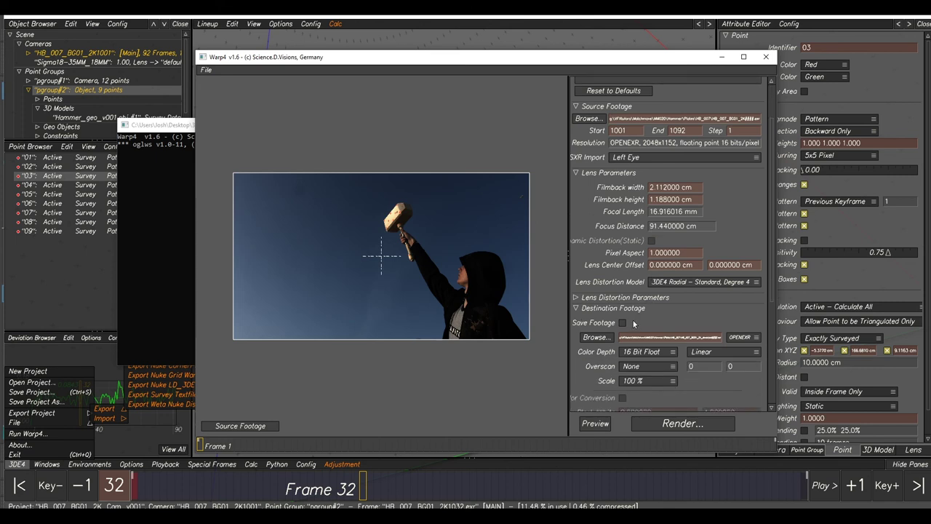
pyautogui.click(622, 323)
# Browse for the destination footage location and select g:\VFXtutors\Matchmove\MM020\tut.
pyautogui.click(607, 338)
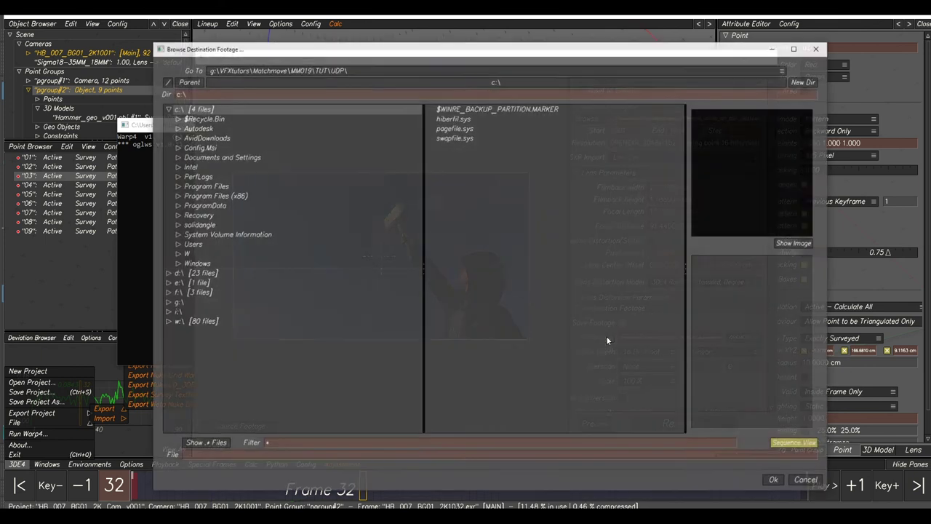
pyautogui.click(168, 108)
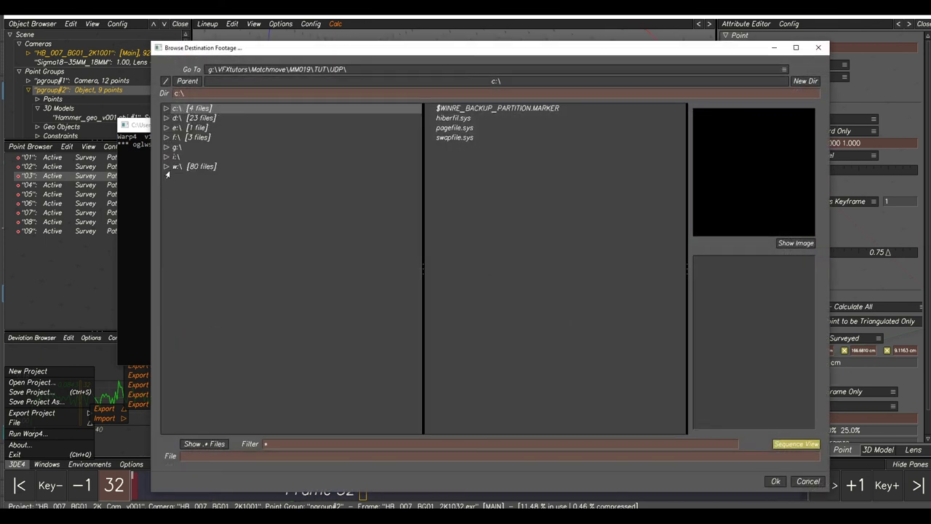
pyautogui.click(166, 147)
pyautogui.click(175, 176)
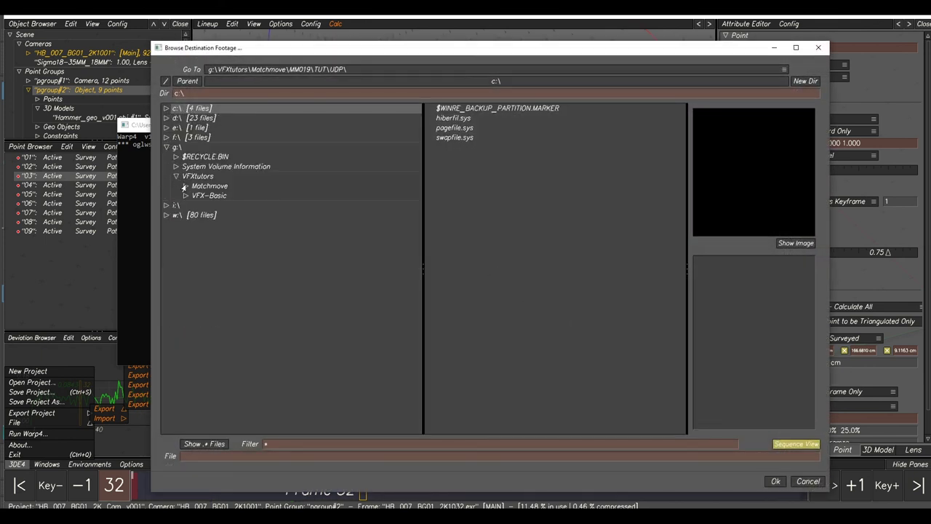
pyautogui.click(184, 186)
pyautogui.click(209, 362)
pyautogui.click(195, 361)
pyautogui.click(204, 381)
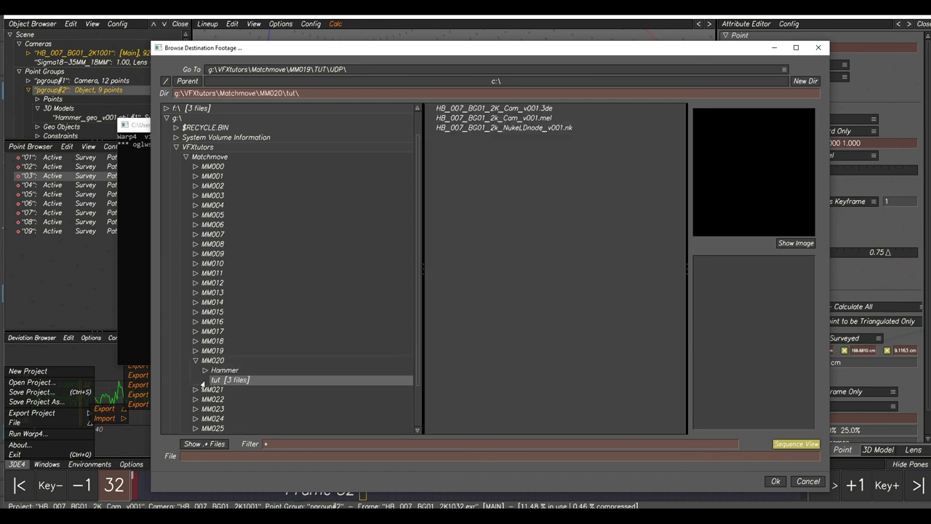
# Create a new directory named UDP inside the tut folder and select it.
pyautogui.click(805, 81)
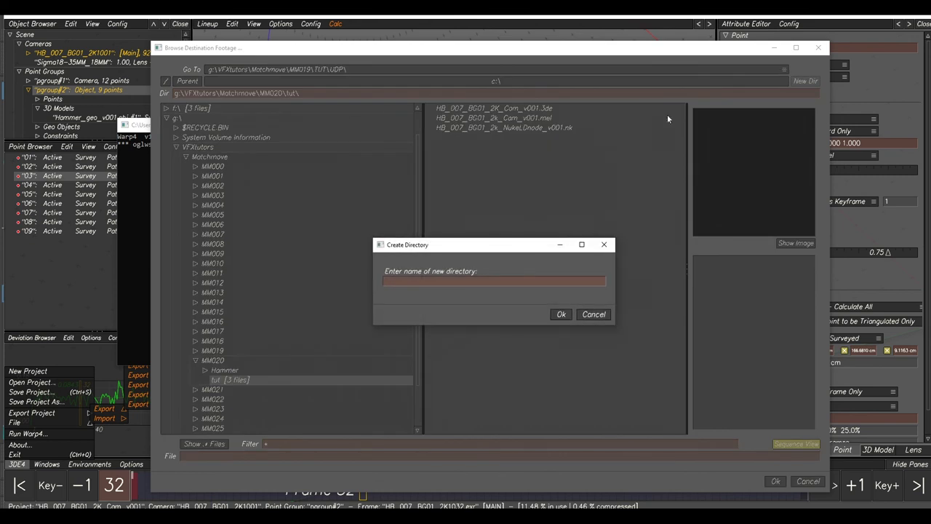
pyautogui.click(420, 283)
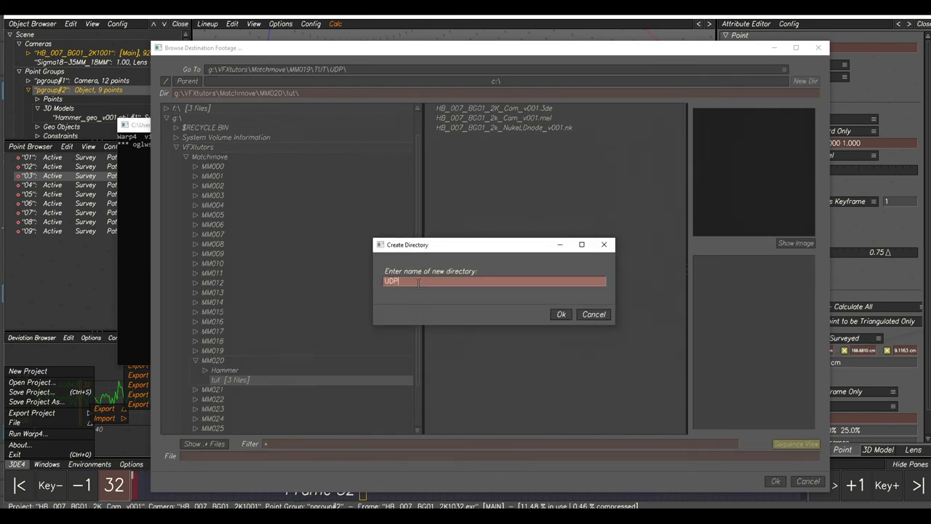
pyautogui.click(561, 314)
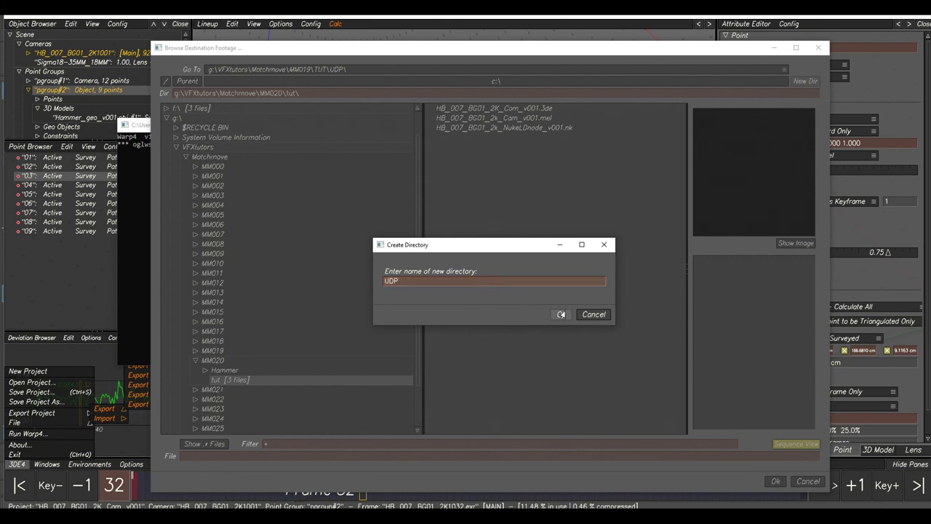
pyautogui.click(222, 389)
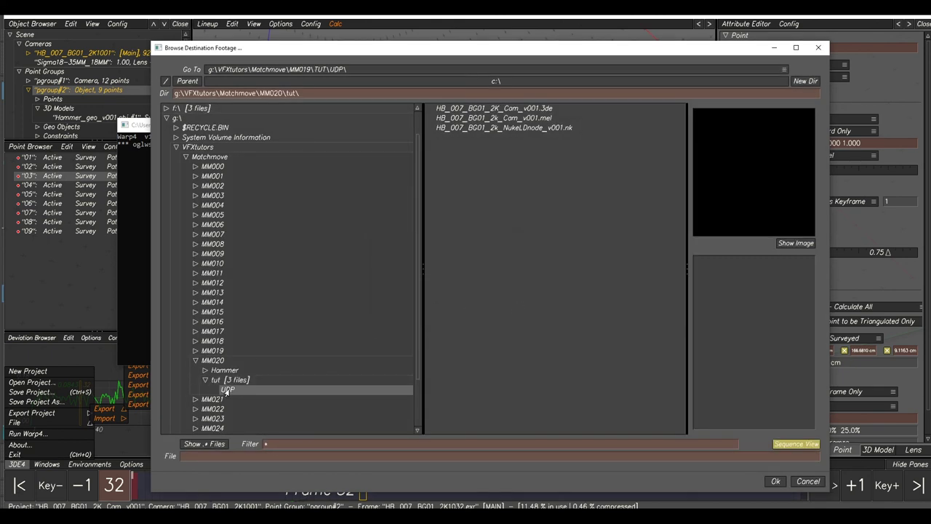
# Name the destination footage HB_007_BG01_2k_UDP.####.exr and accept it as the output file.
pyautogui.click(310, 455)
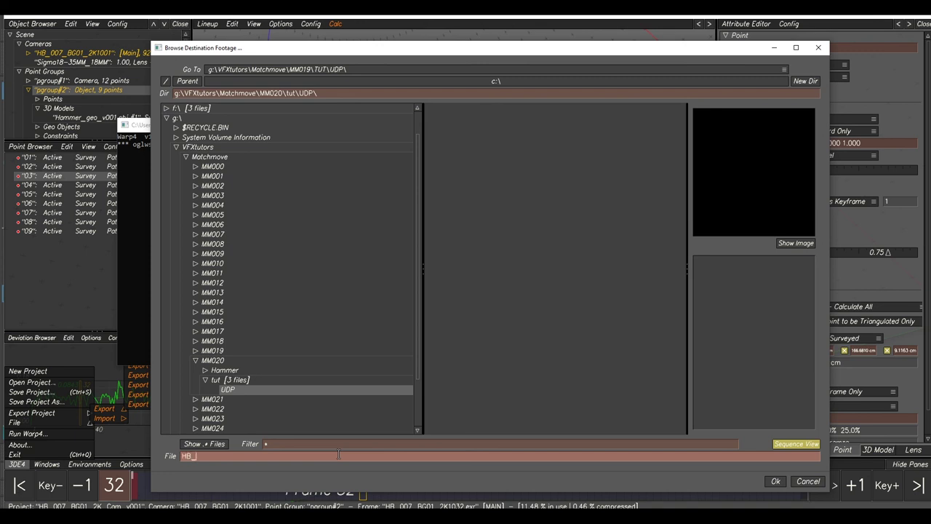
pyautogui.write('HB_007_BG01')
pyautogui.write('.####.exr')
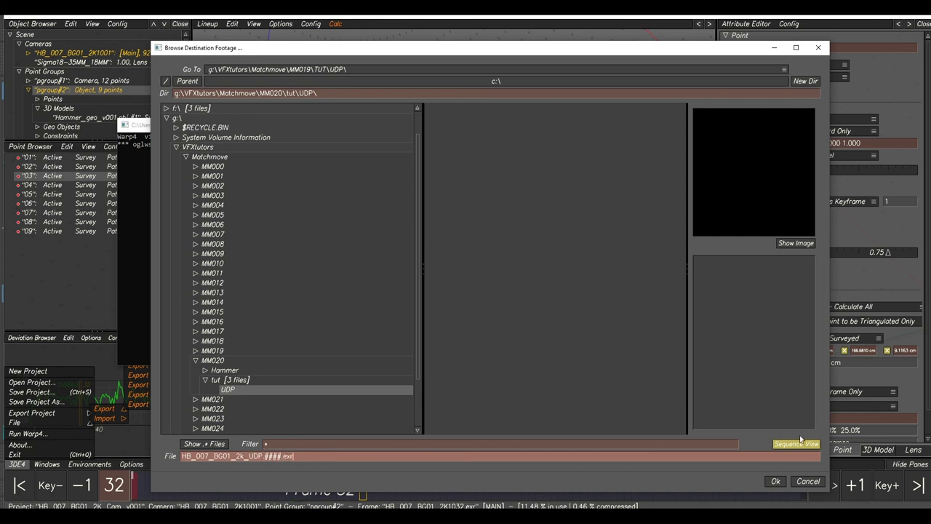
pyautogui.click(774, 481)
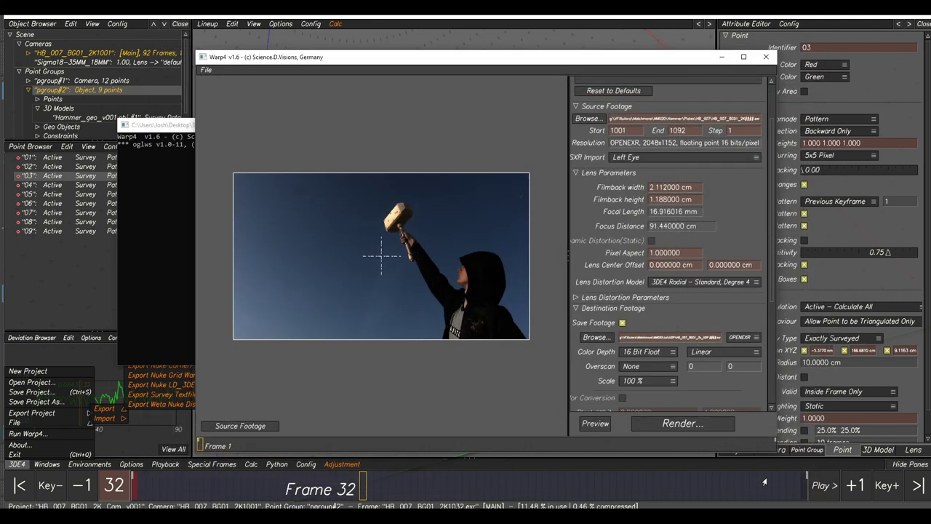
# Render the undistorted footage at 50 % scale and exit Warp4.
pyautogui.click(643, 382)
pyautogui.click(641, 390)
pyautogui.click(681, 423)
pyautogui.click(207, 71)
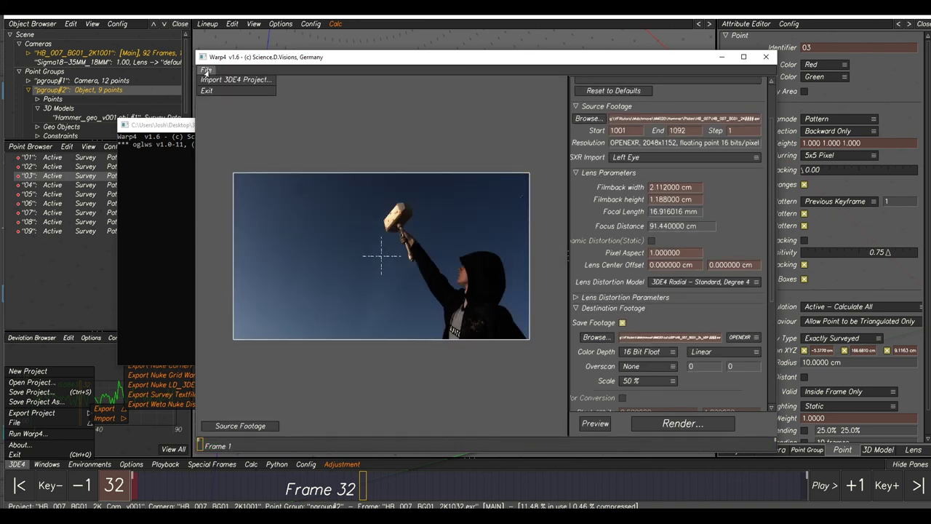
pyautogui.click(206, 90)
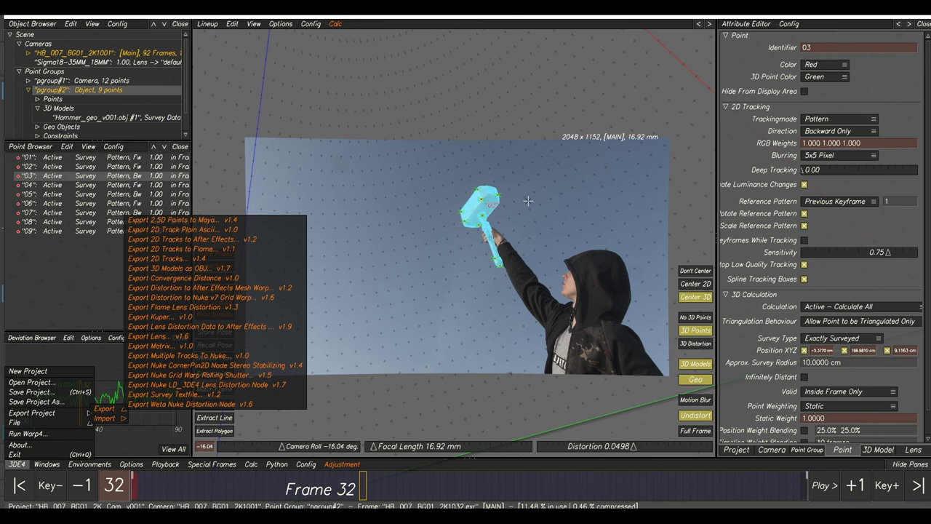